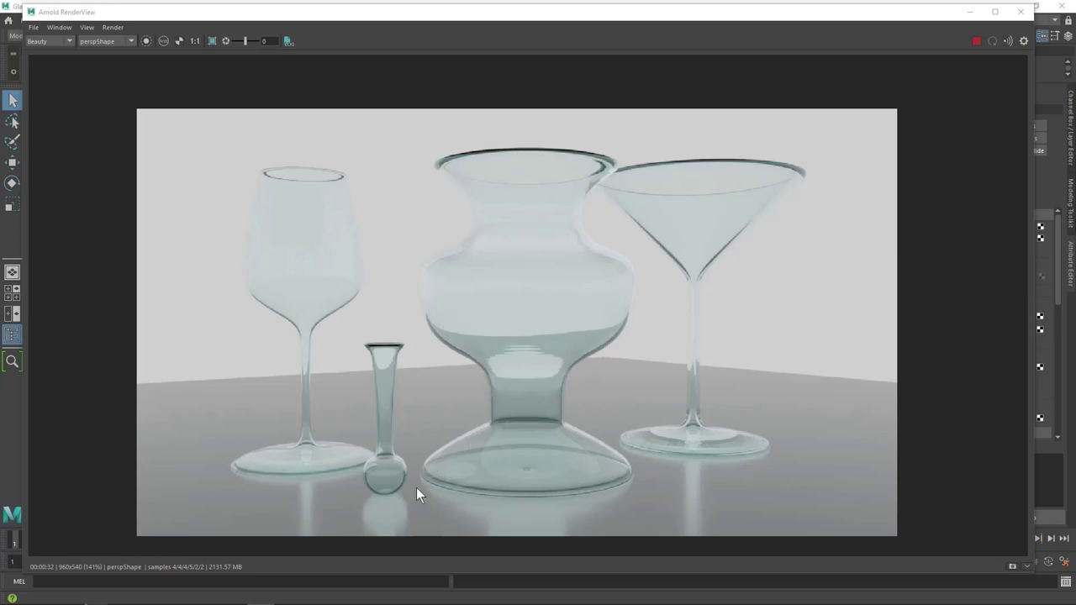
Close the render preview and start a new untitled scene, answering the save prompt
left_click(1020, 11)
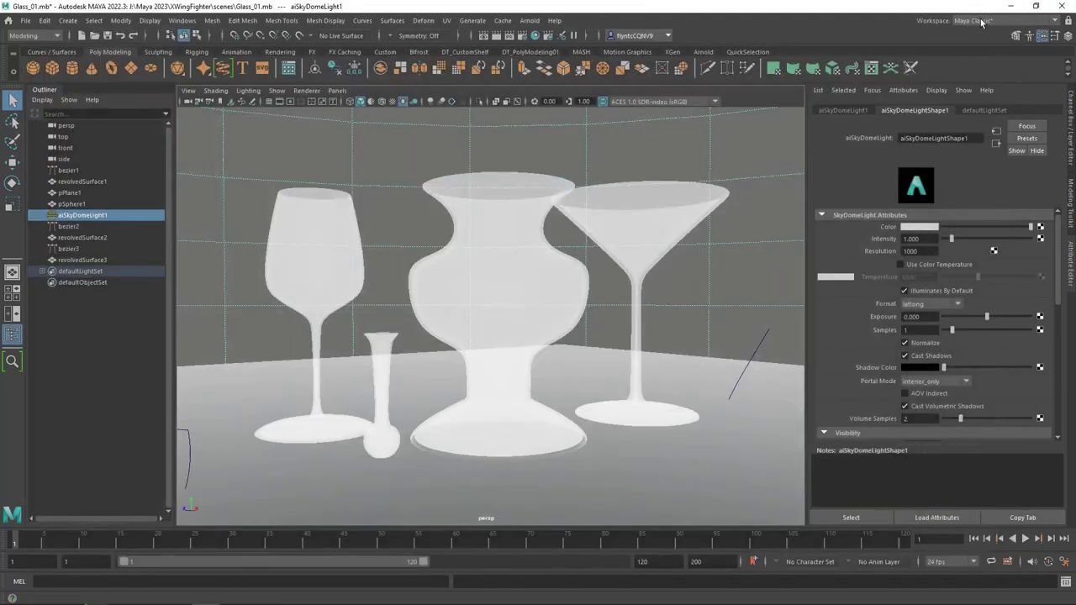
left_click(25, 20)
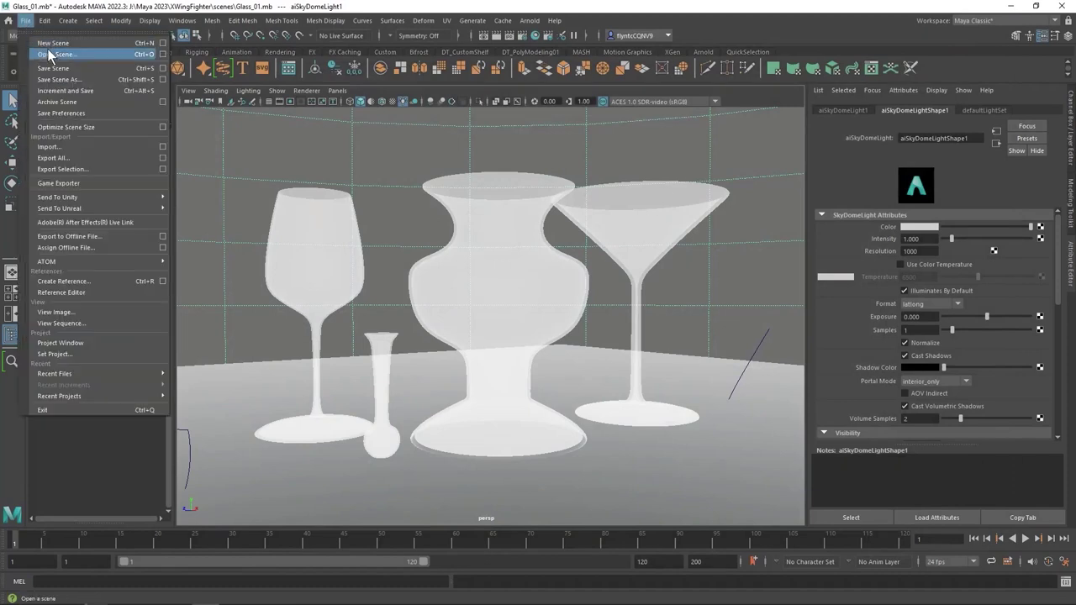
left_click(50, 46)
left_click(529, 309)
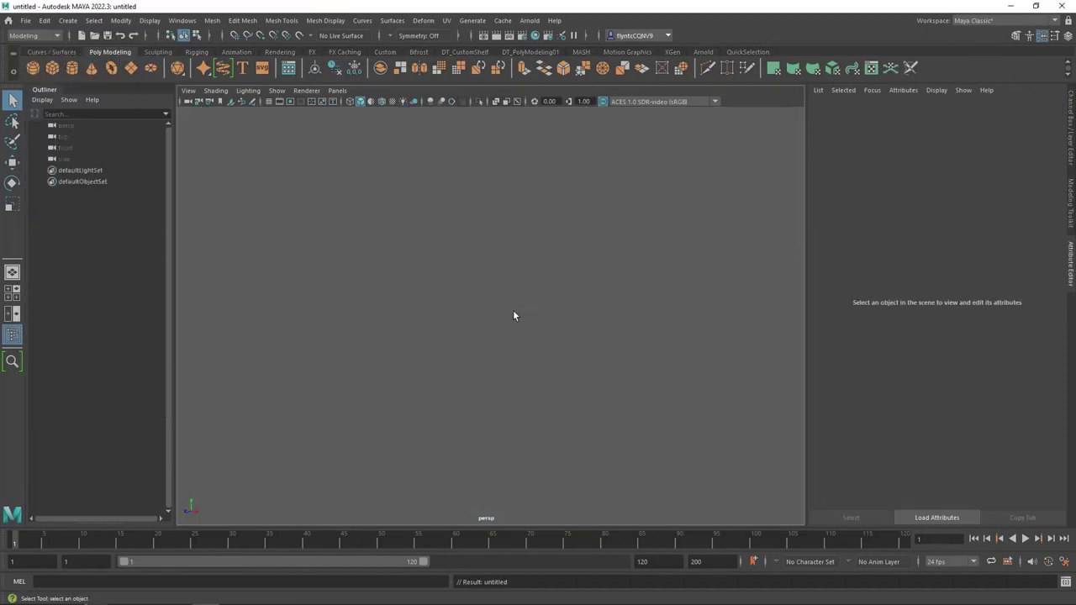
Create a new project named GlasWare in the Project Window
left_click(25, 20)
left_click(118, 343)
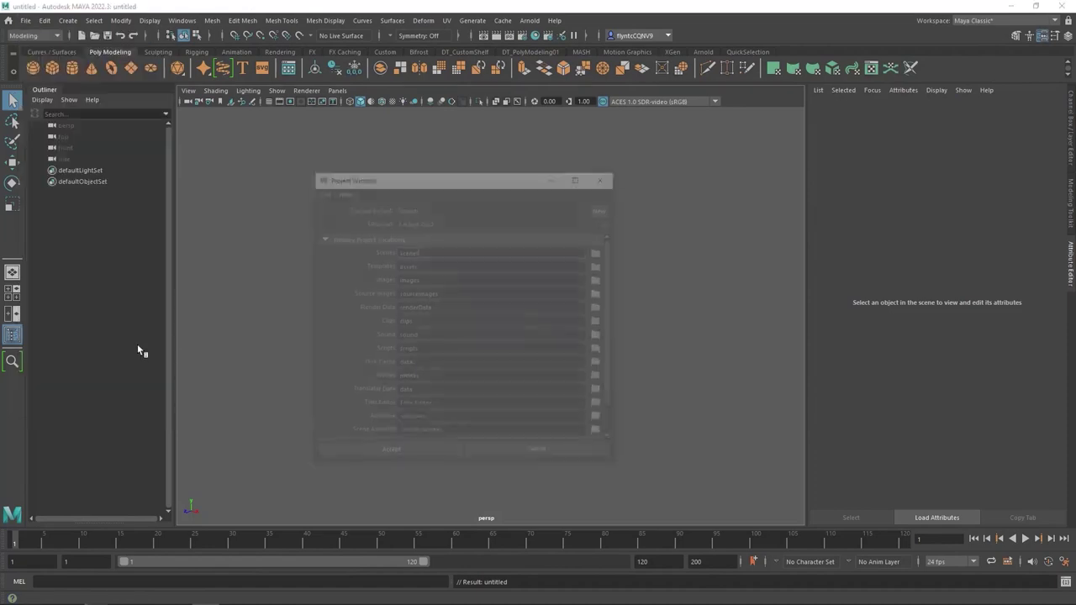
left_click_drag(467, 183, 489, 179)
left_click(625, 204)
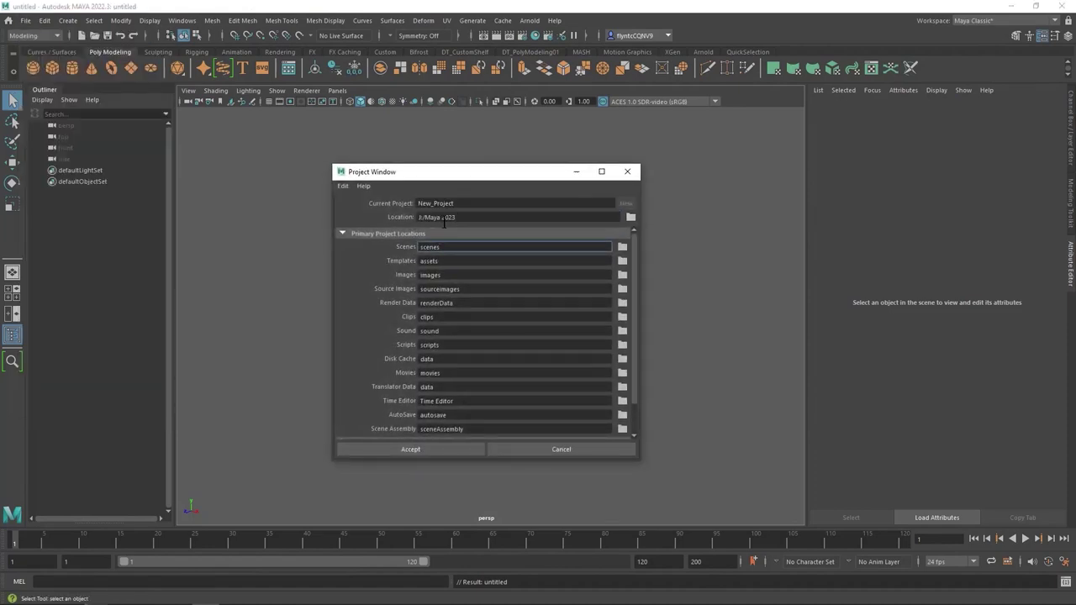
double_click(464, 203)
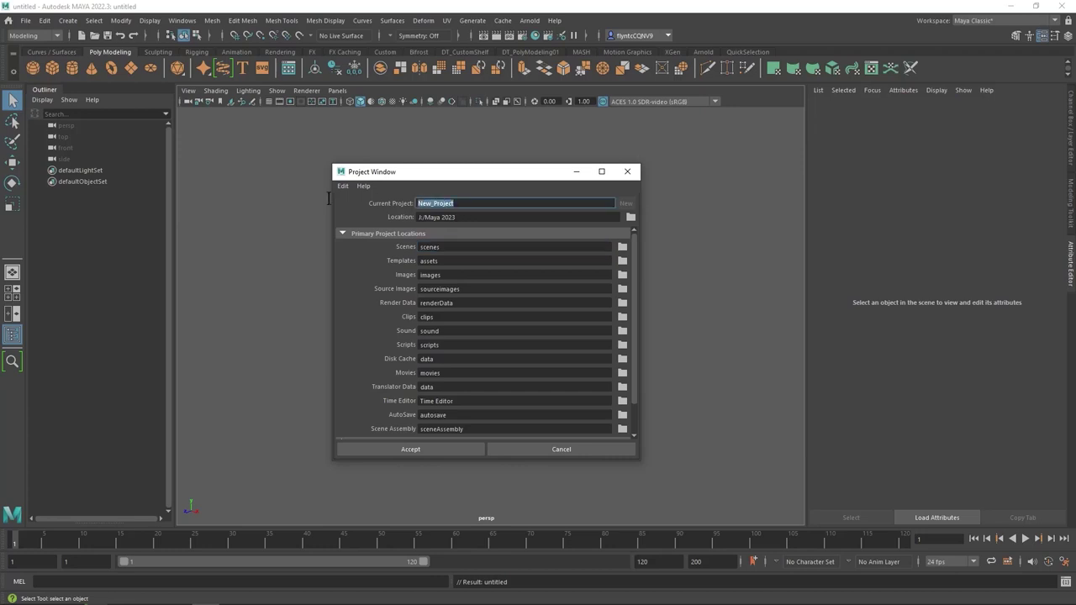
type("GlasWa")
type("re")
left_click(432, 452)
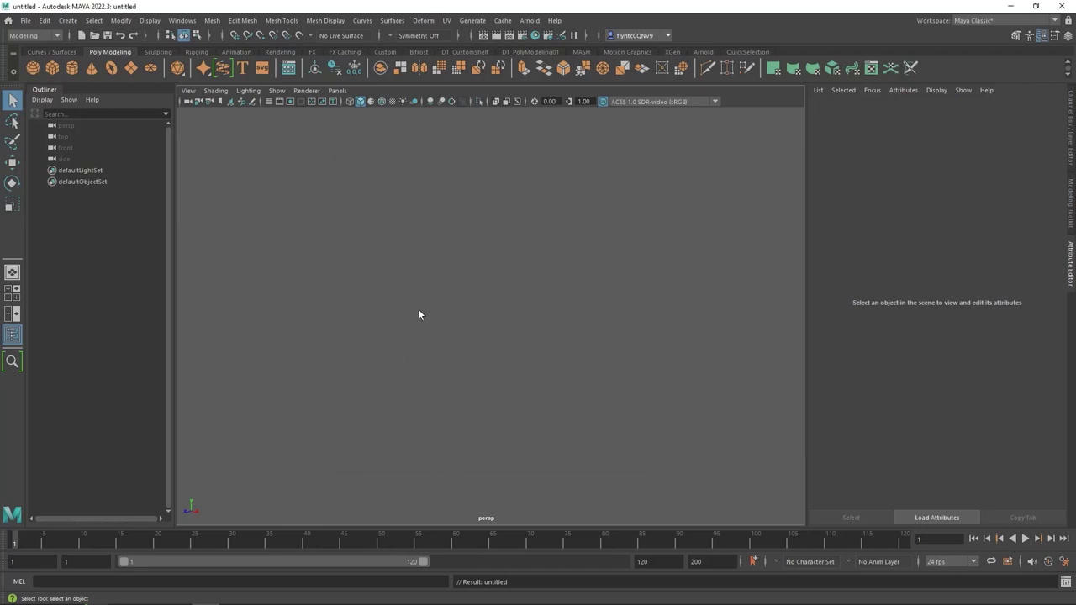
Leave the viewport grid on and open the larger wine-glass silhouette chart preview
left_click(269, 101)
left_click(269, 101)
left_click(269, 101)
left_click(269, 101)
left_click(269, 101)
left_click(269, 101)
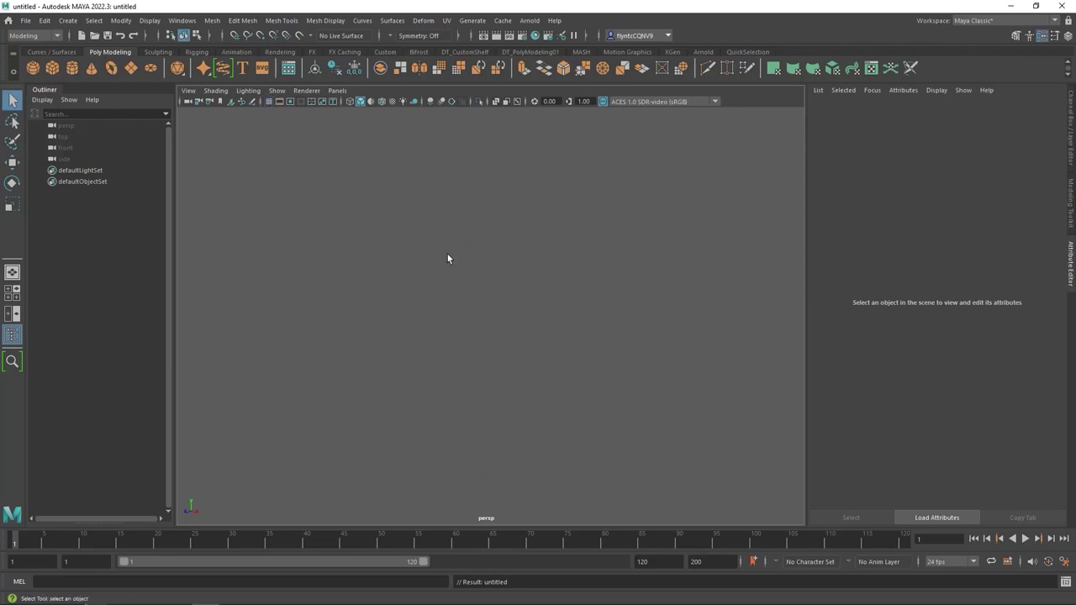
left_click(268, 102)
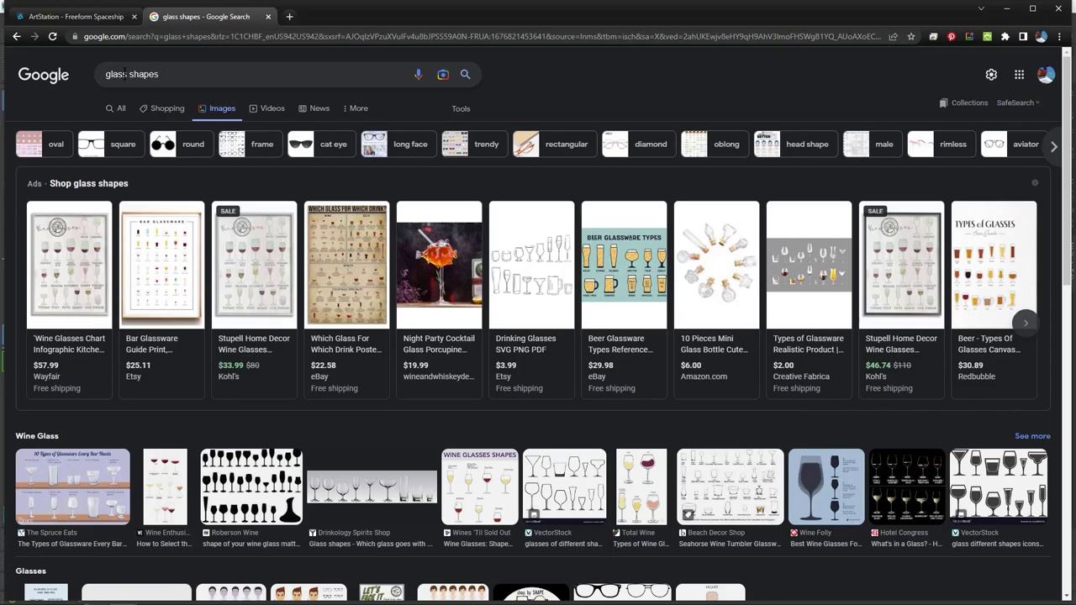
left_click(267, 491)
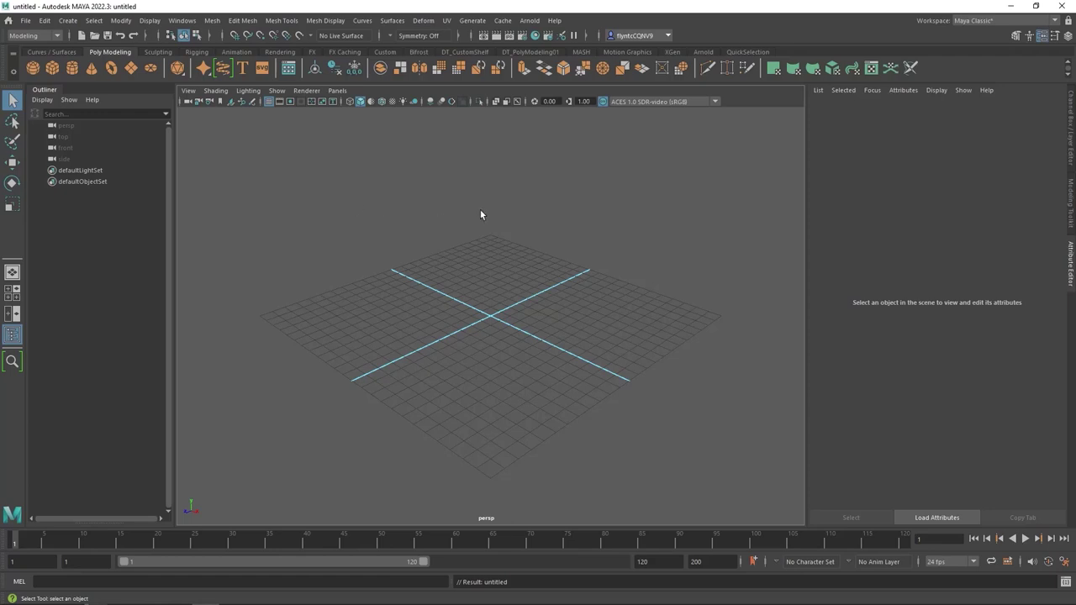
Maximize the front view with the ground line panned near the bottom, then open the Create menu
key("space")
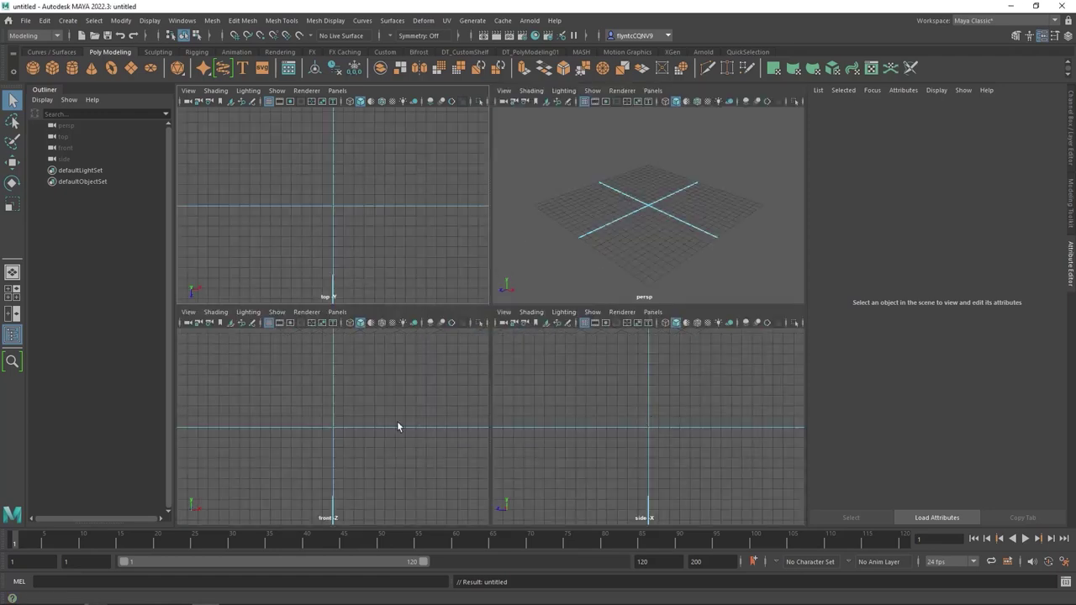
key("space")
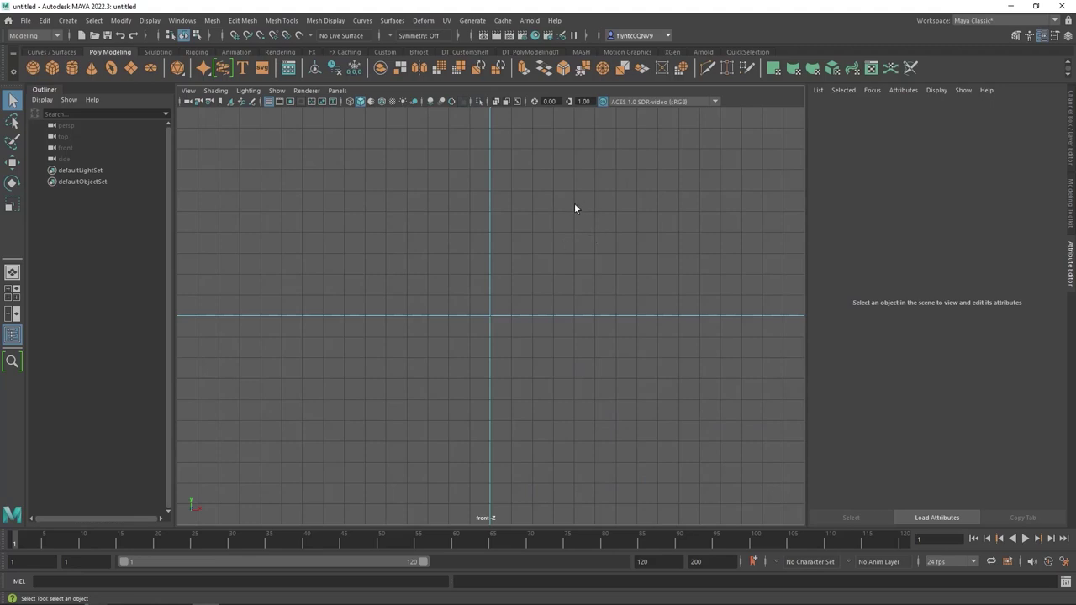
middle_click_drag(574, 209, 512, 384, "alt")
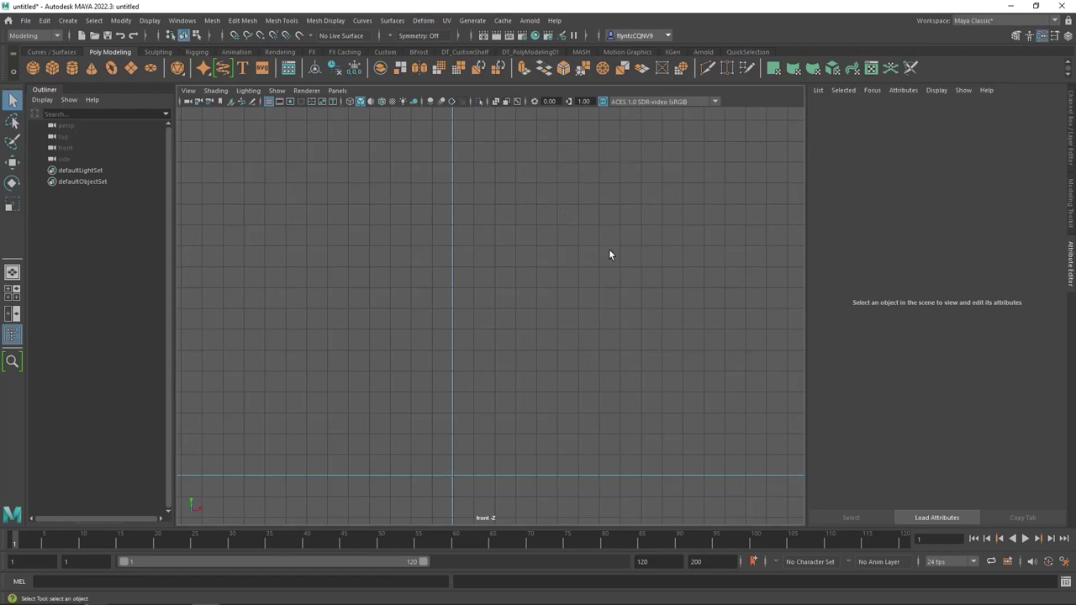
key("space")
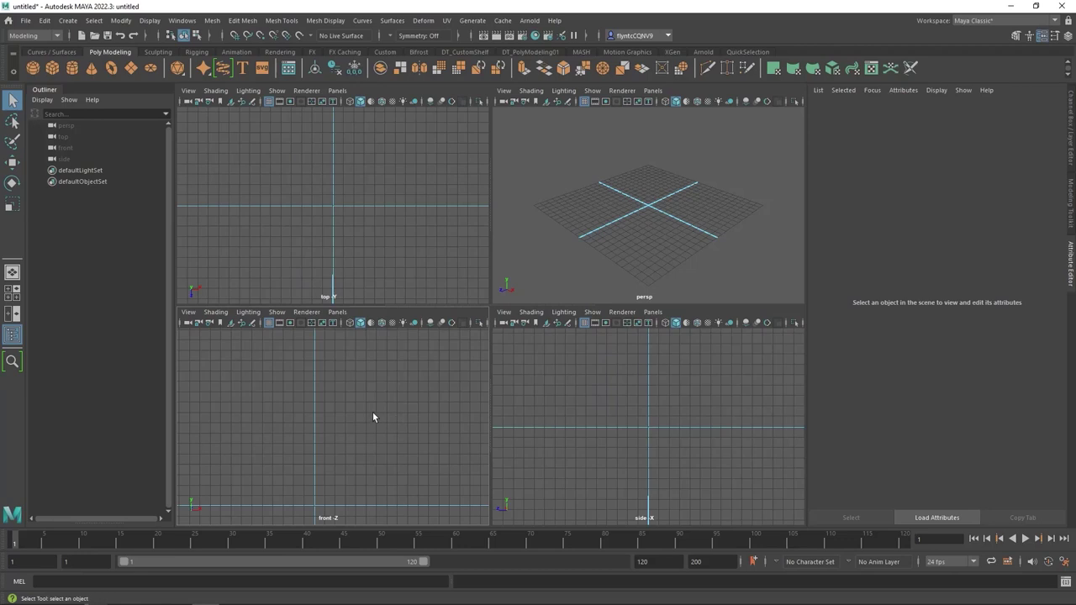
key("space")
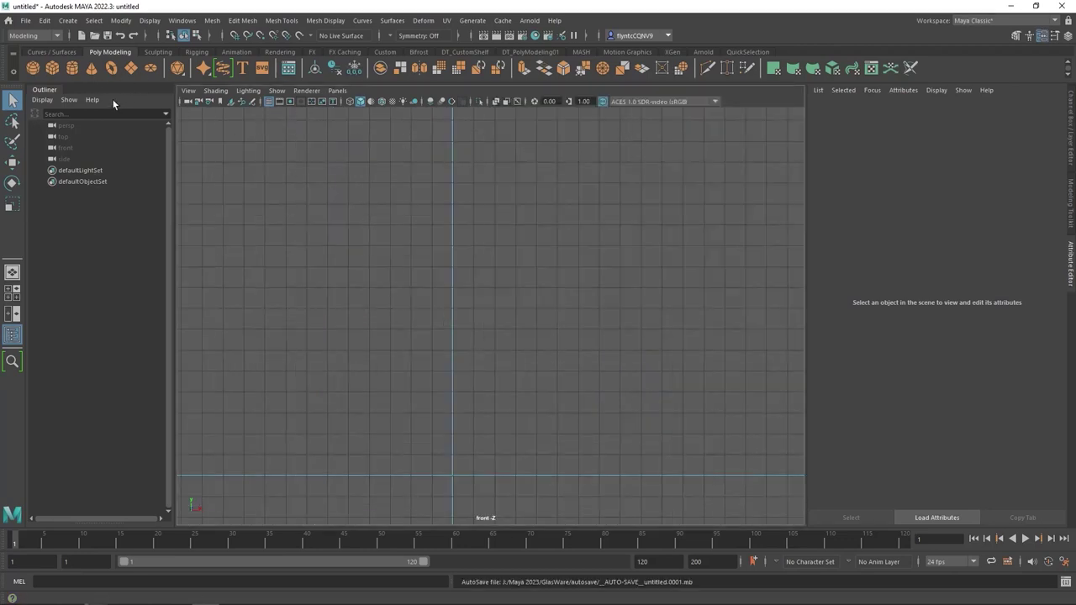
left_click(69, 20)
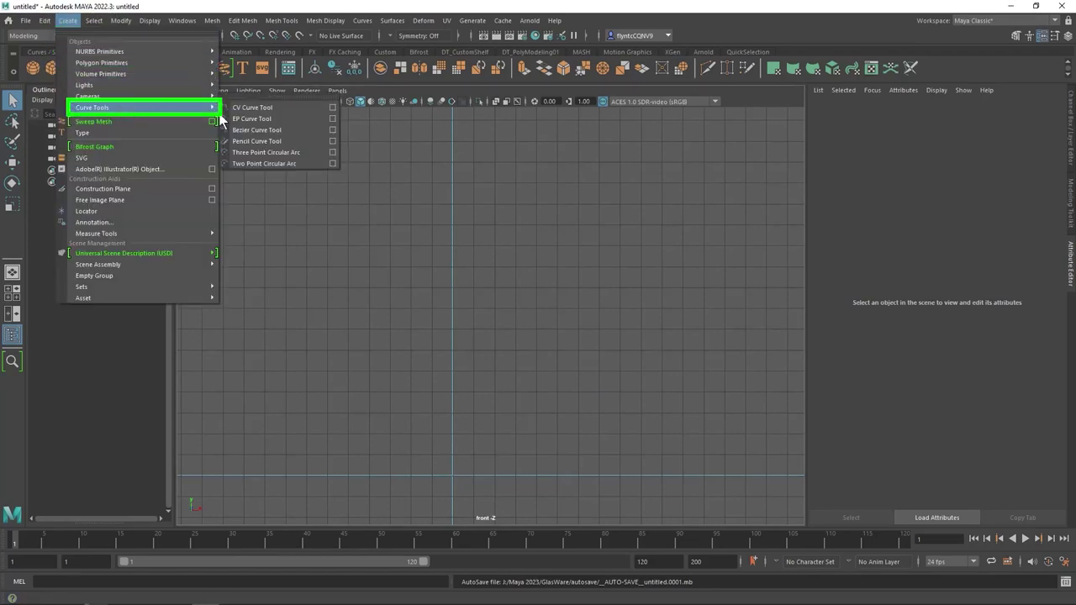
mouse_move(92, 108)
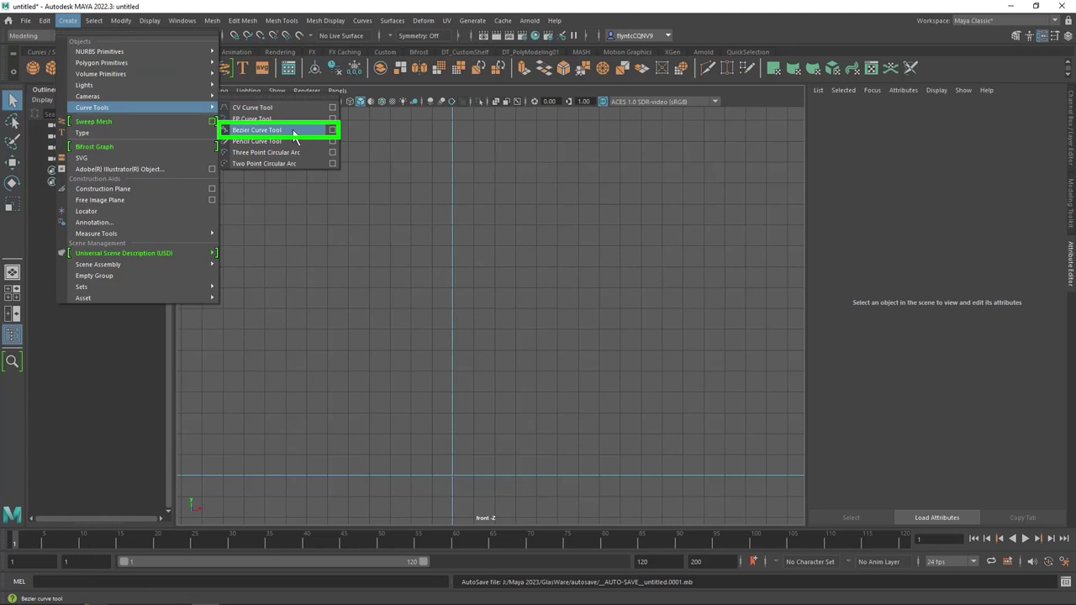
Choose the Bezier Curve Tool and sketch trial profile points, undoing the latest ones
left_click(294, 134)
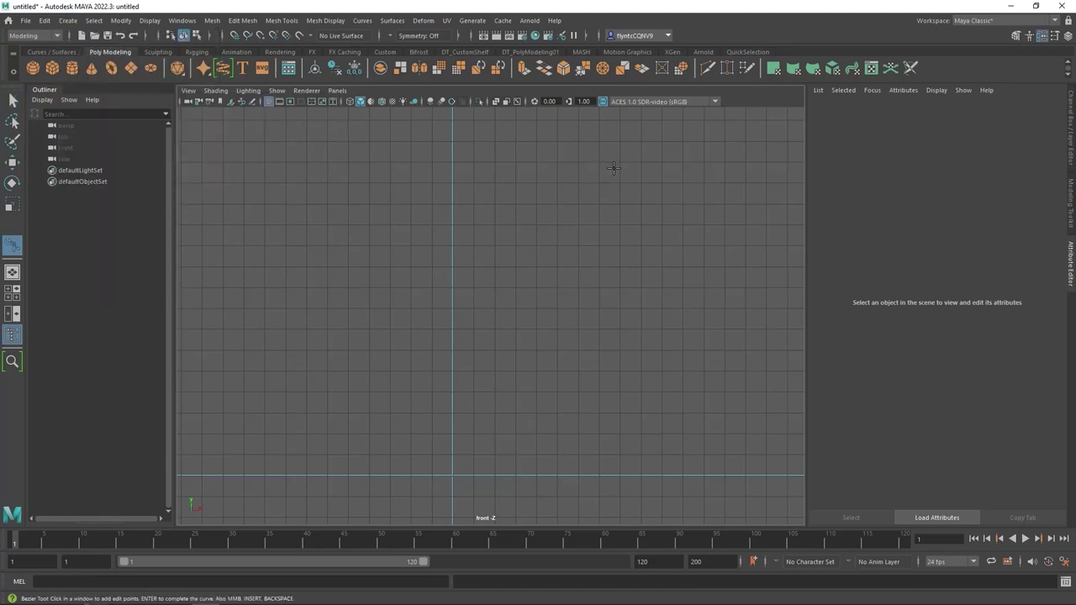
left_click(638, 122)
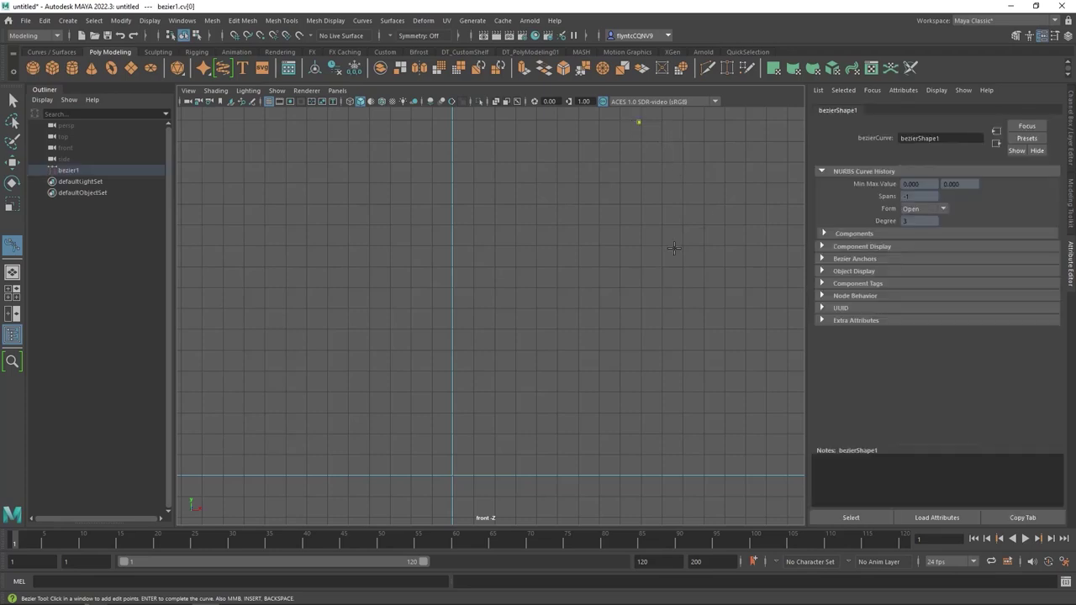
left_click(533, 237)
key("ctrl+z")
left_click_drag(534, 217, 533, 265)
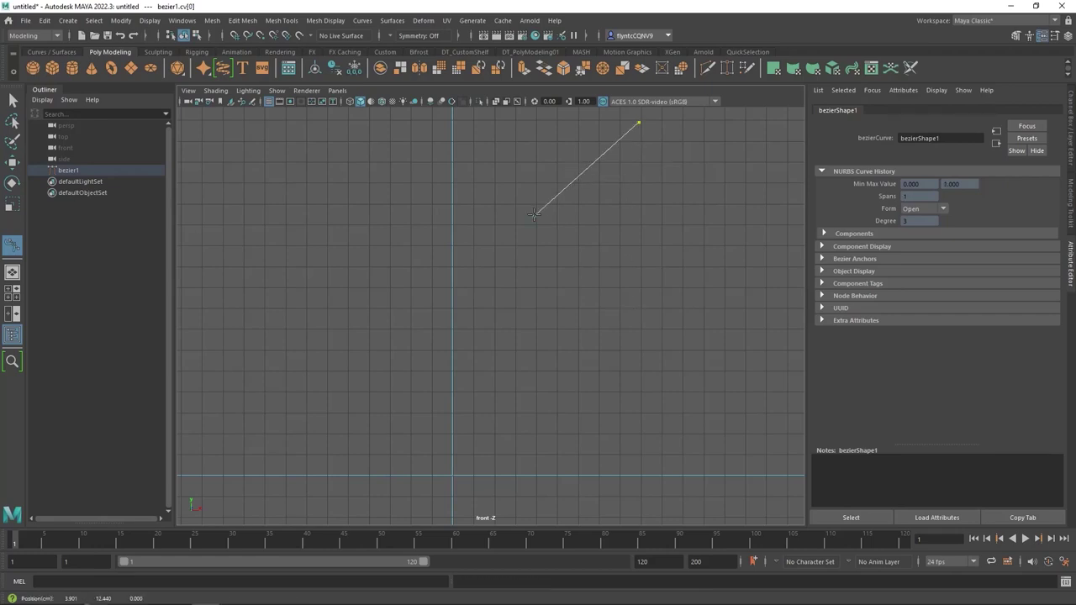
left_click(535, 386)
left_click(675, 324)
left_click(701, 201)
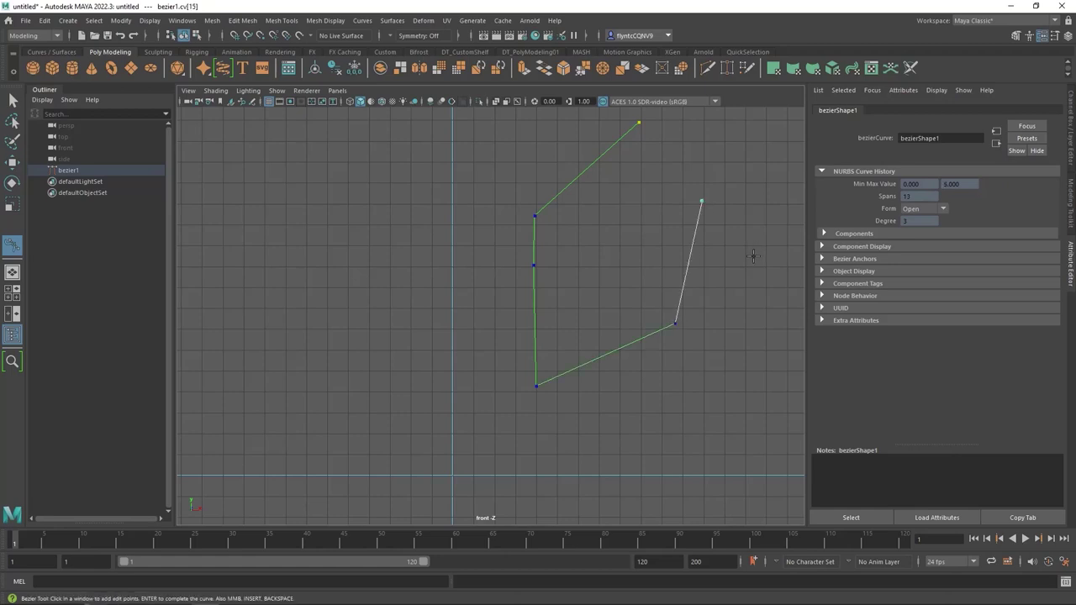
key("ctrl+z")
key("ctrl+z")
key("ctrl+z")
key("ctrl+z")
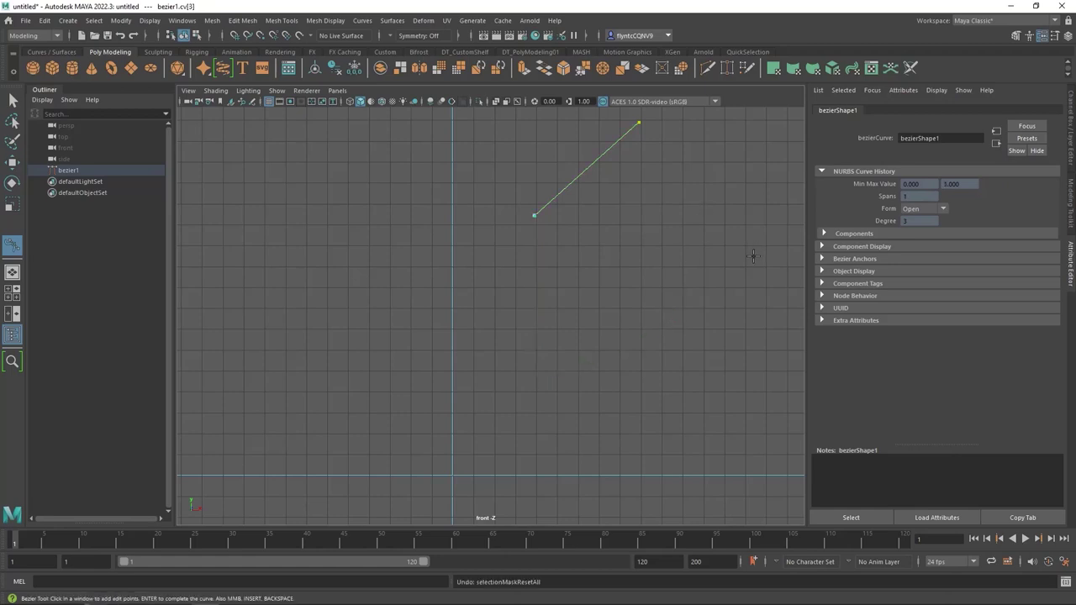
key("ctrl+z")
Try more curved anchors below the rim, then undo the whole trial curve
left_click_drag(524, 181, 661, 221)
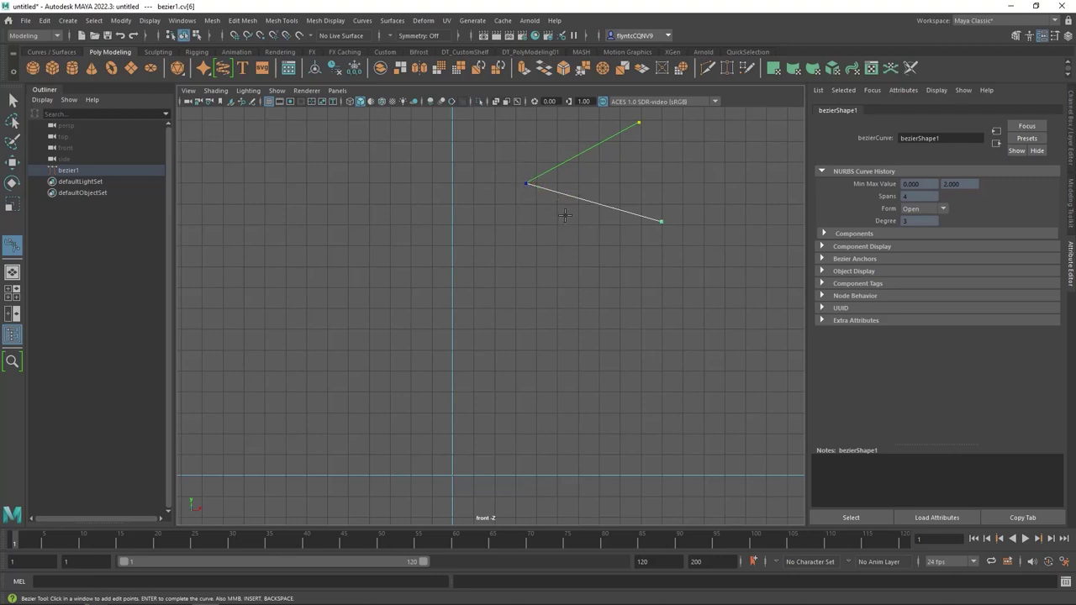
key("ctrl+z")
key("ctrl+z")
left_click_drag(514, 197, 522, 249)
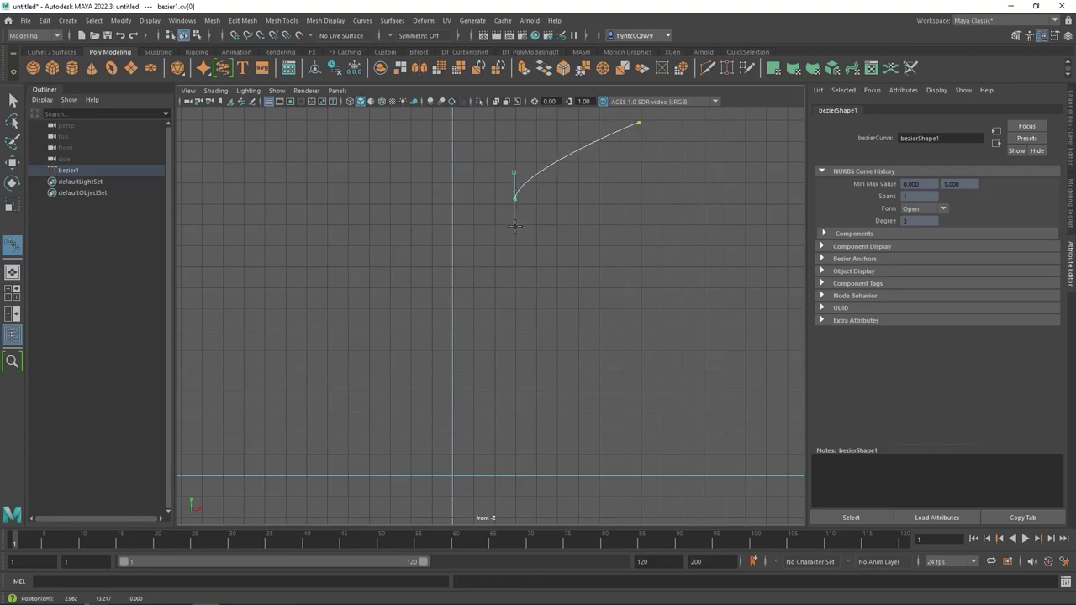
left_click(686, 261)
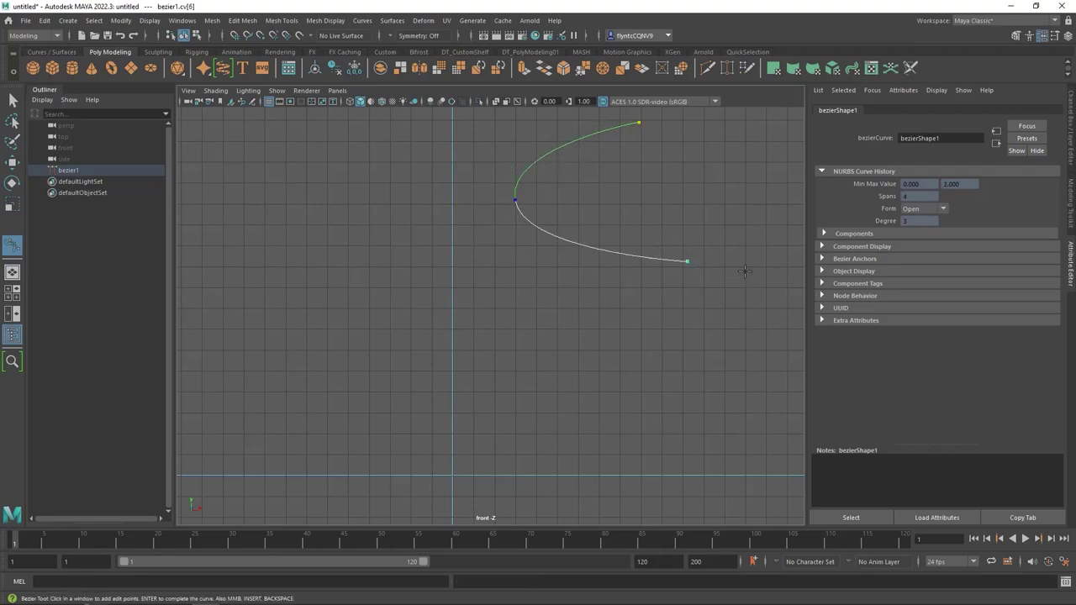
key("ctrl+z")
key("ctrl+z")
key("ctrl+z")
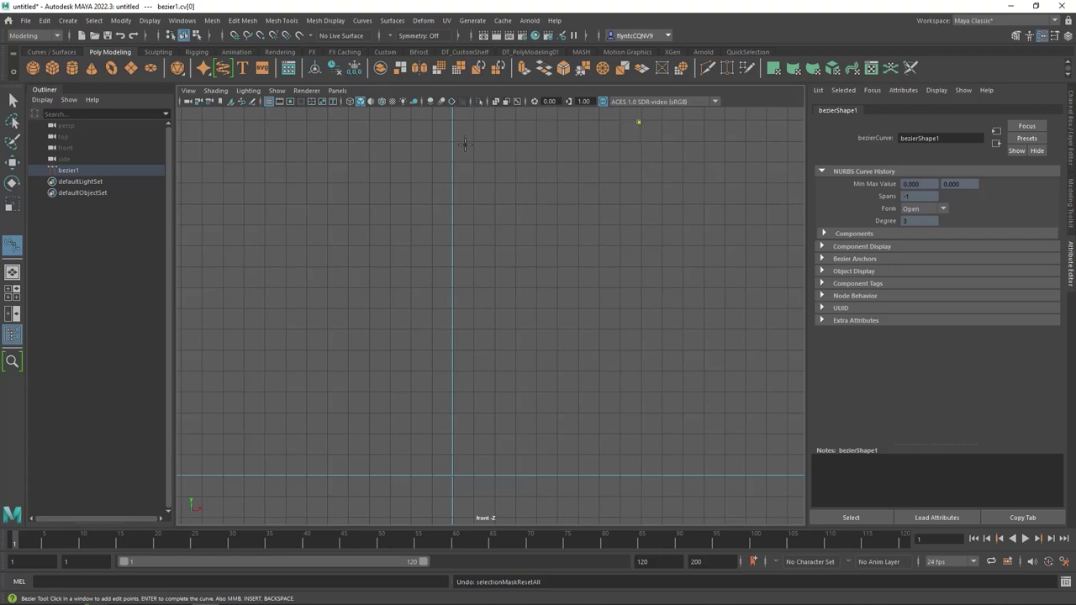
key("ctrl+z")
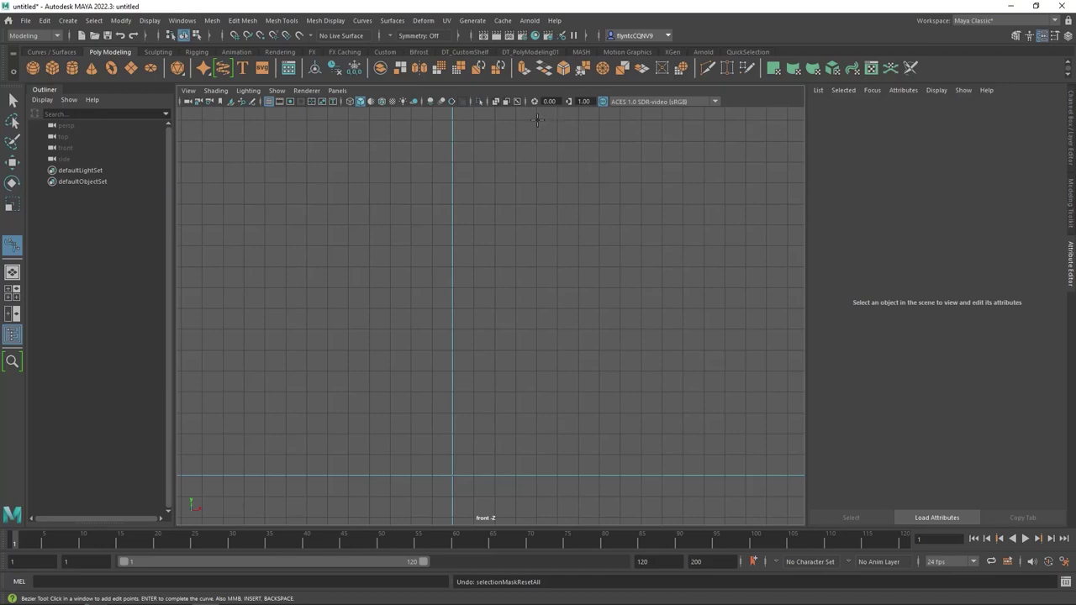
Draw the profile from the rim through the curved bowl, stem and foot back to the centre axis
left_click(535, 119)
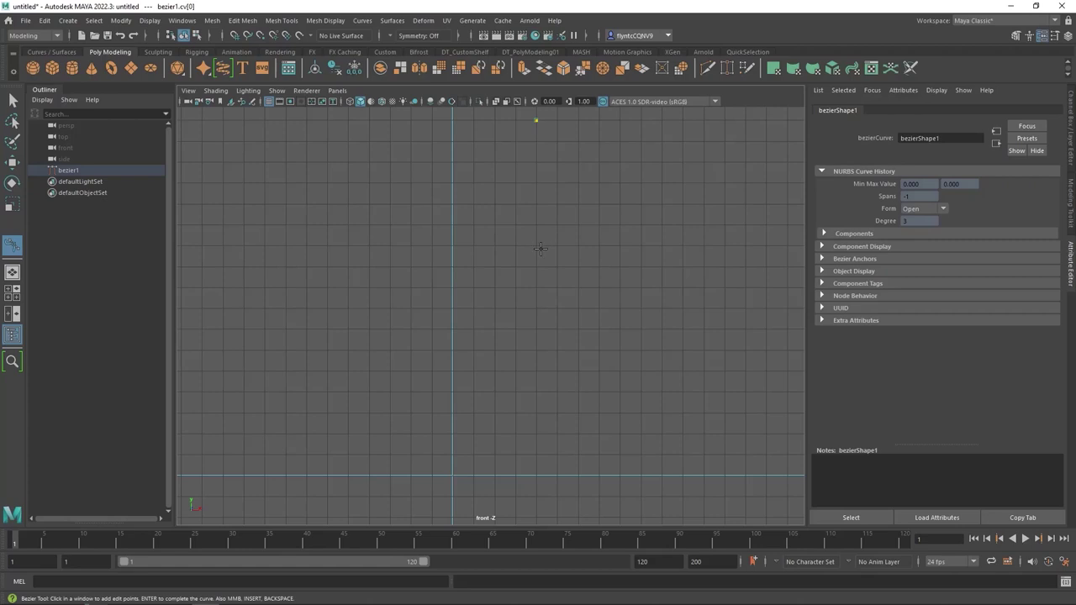
left_click_drag(538, 264, 506, 294)
left_click_drag(458, 308, 457, 322)
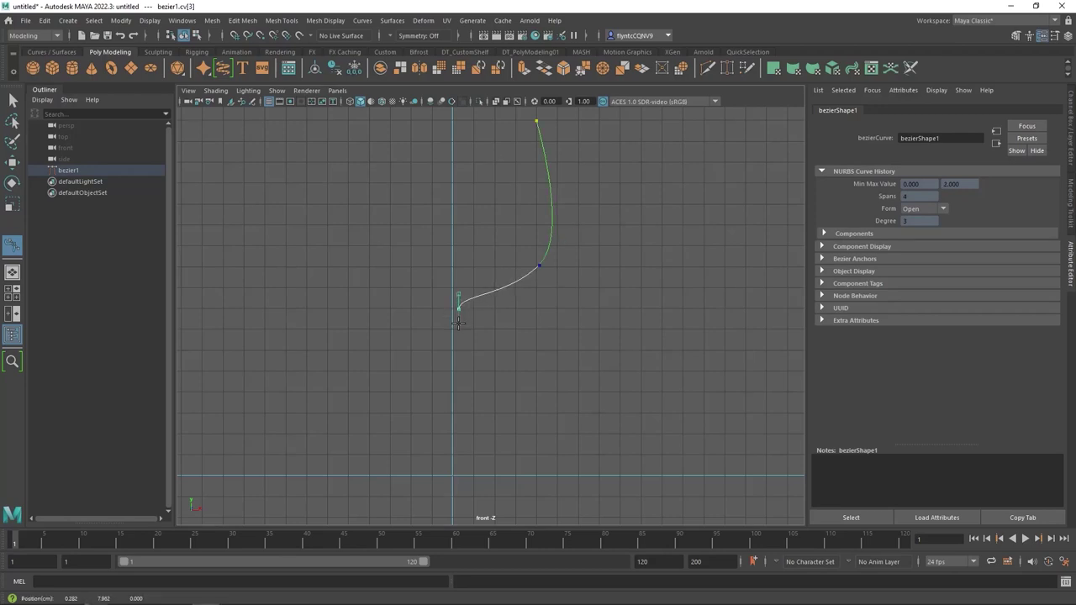
left_click_drag(457, 323, 458, 322)
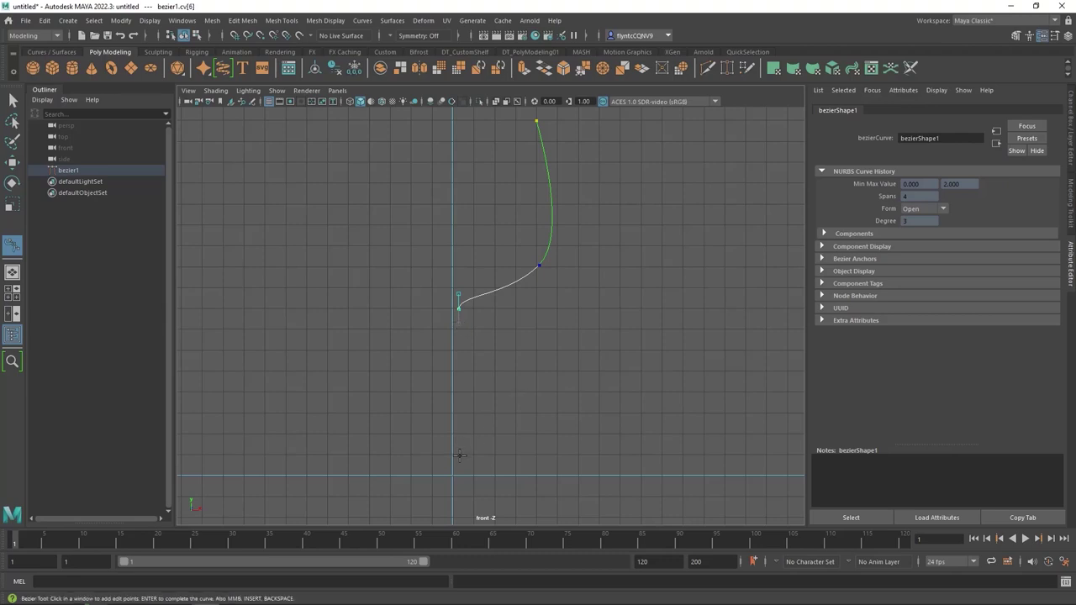
left_click(459, 461)
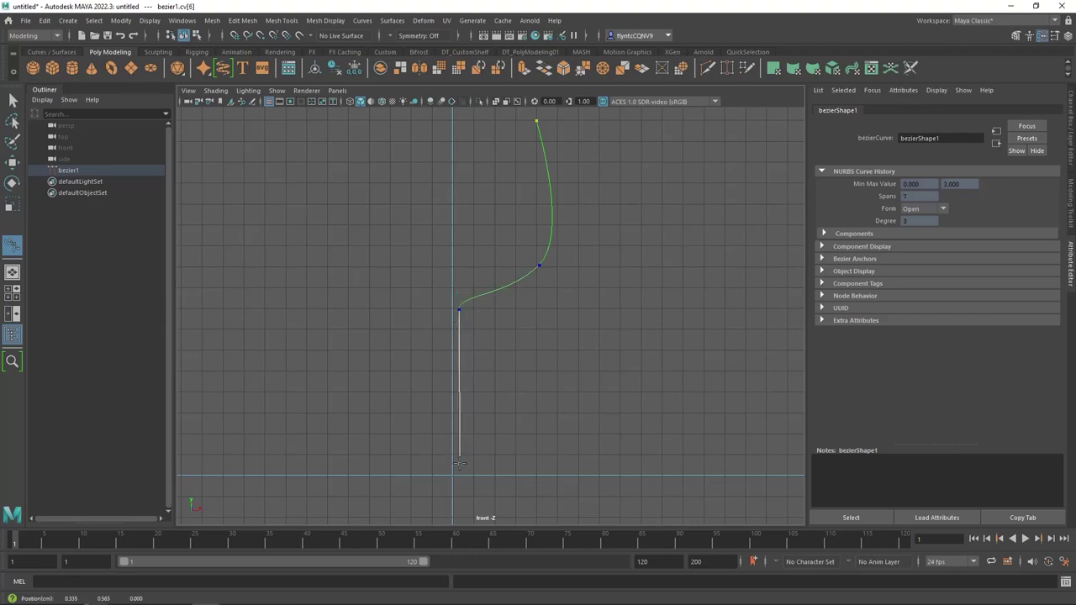
left_click_drag(460, 463, 471, 477)
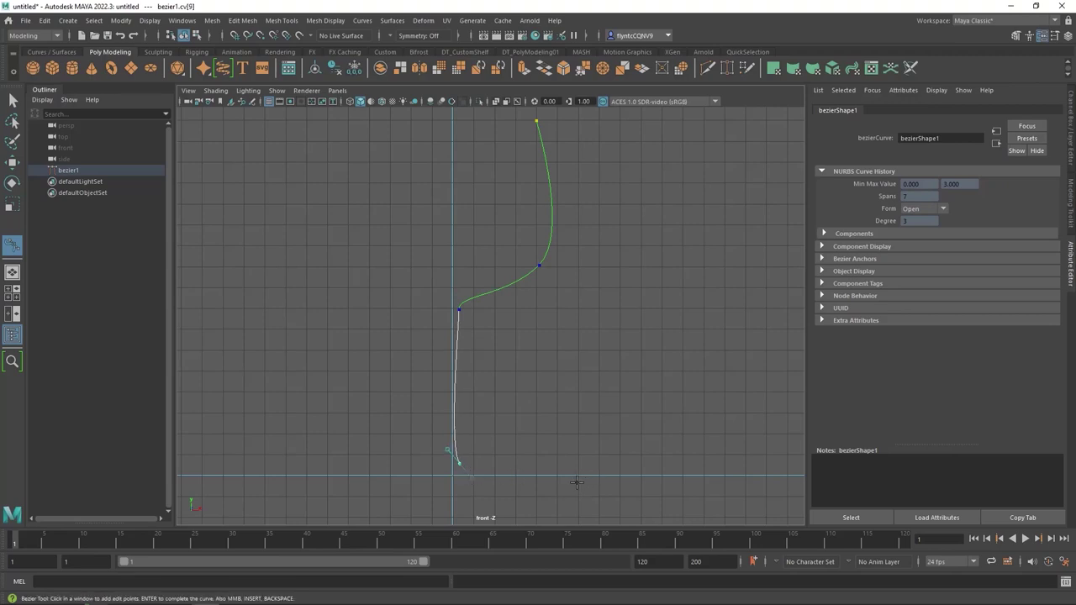
left_click(540, 483)
left_click(453, 487)
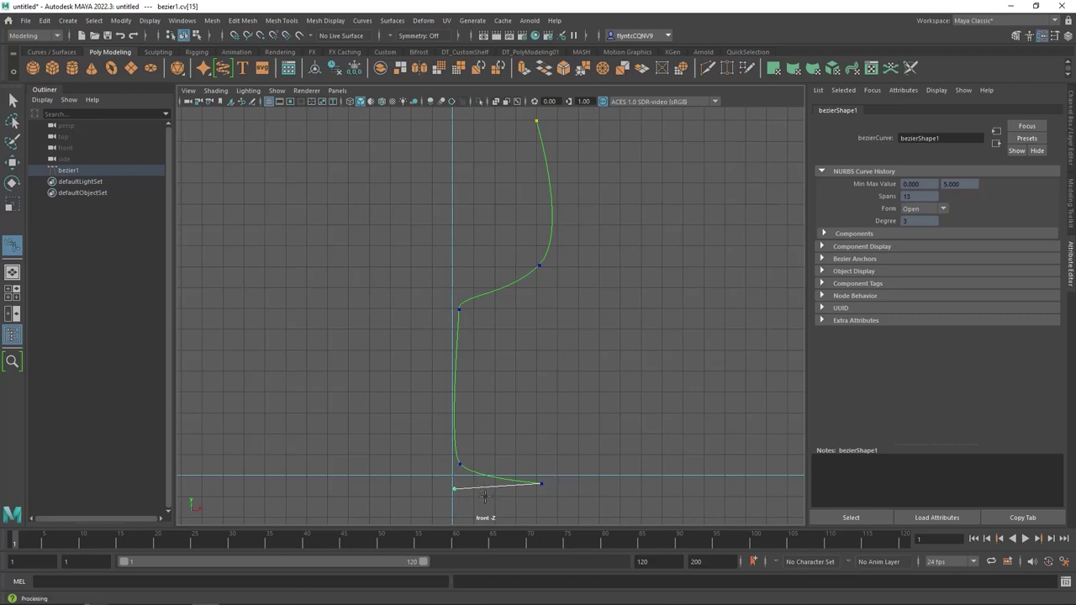
key("w")
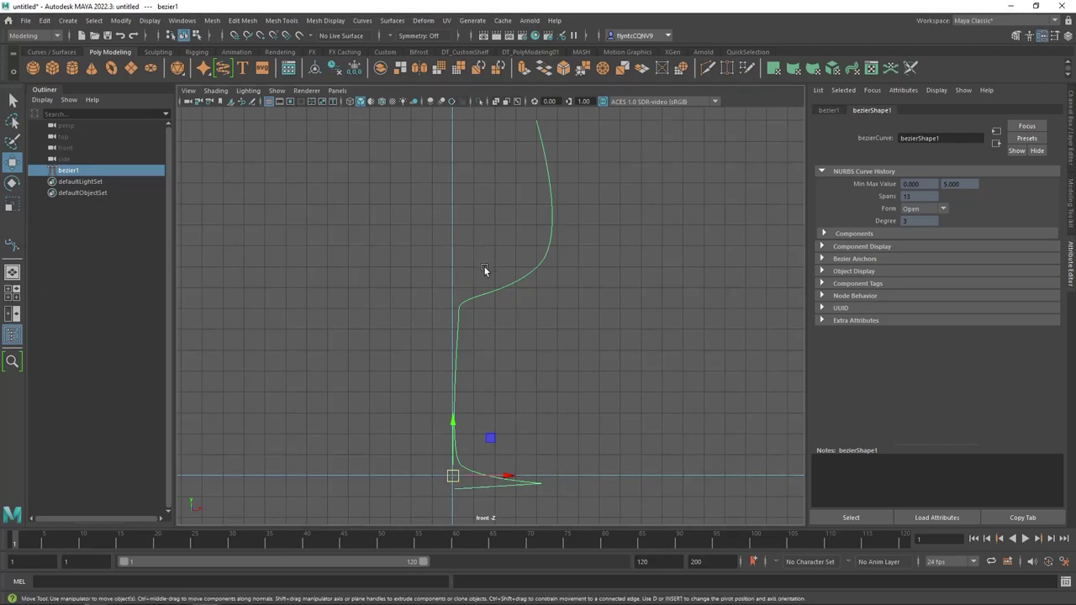
Switch bezier1 to control vertex editing and soften the bowl's lower bend with its tangent
right_click(550, 241)
right_click(551, 241)
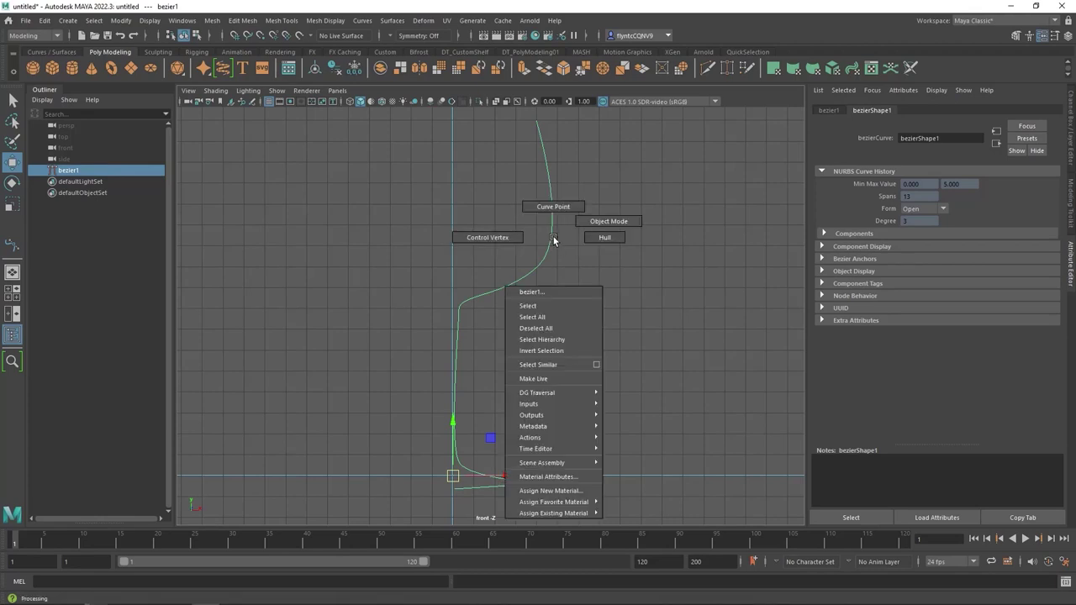
left_click(500, 238)
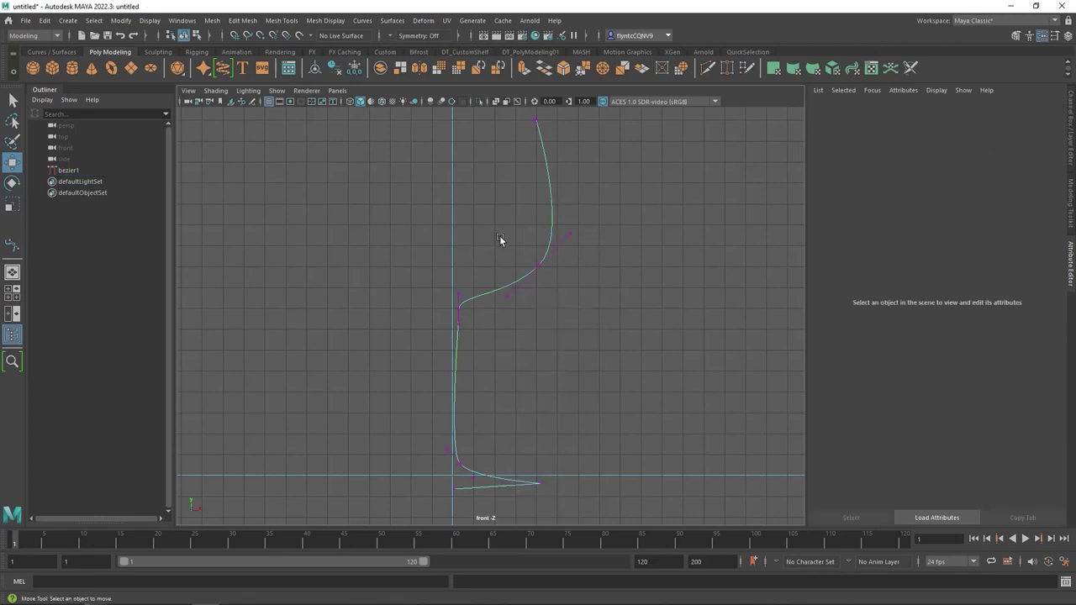
left_click(537, 265)
left_click_drag(578, 233, 576, 229)
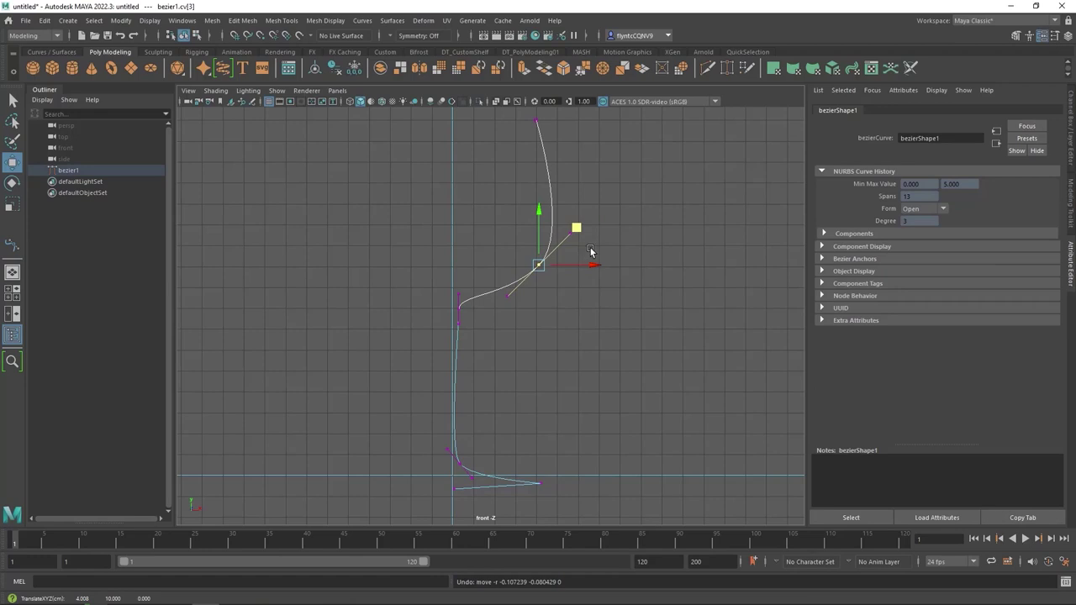
left_click(576, 227)
mouse_move(612, 197)
middle_mouse_down()
mouse_move(607, 244)
mouse_move(608, 197)
middle_mouse_up()
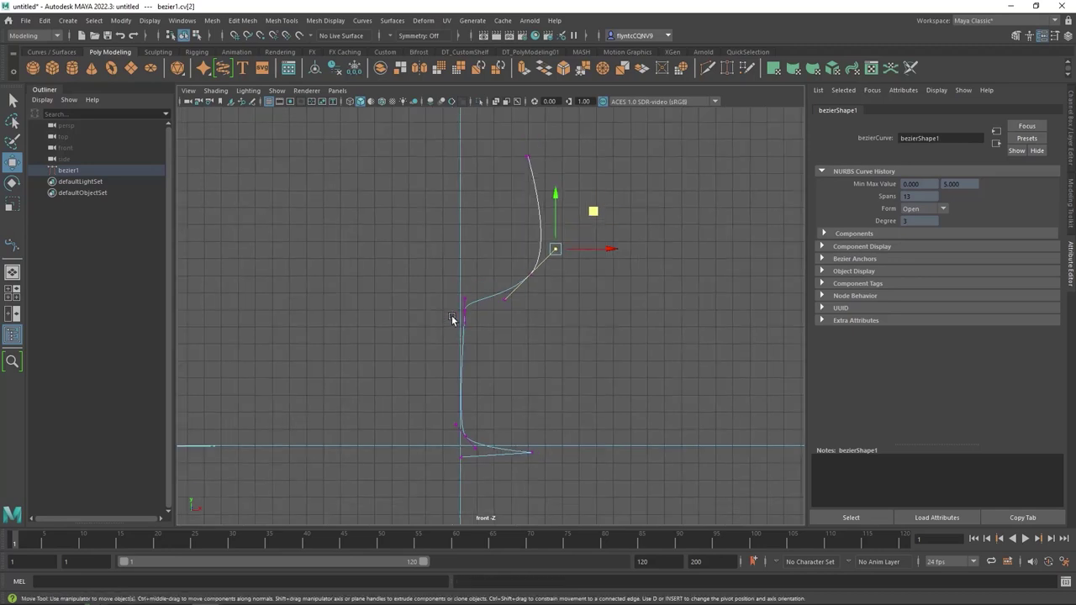
Push the stem's lower bend outward and smooth its flare into the foot
scroll(452, 317, "up", 3)
scroll(431, 328, "up", 2)
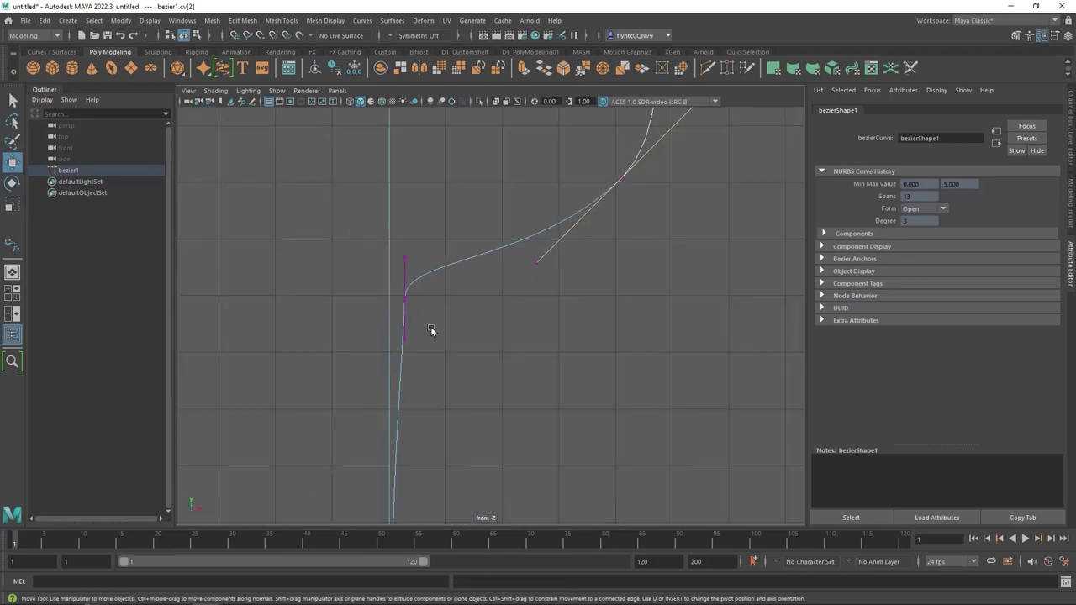
middle_click_drag(463, 443, 480, 125, "alt")
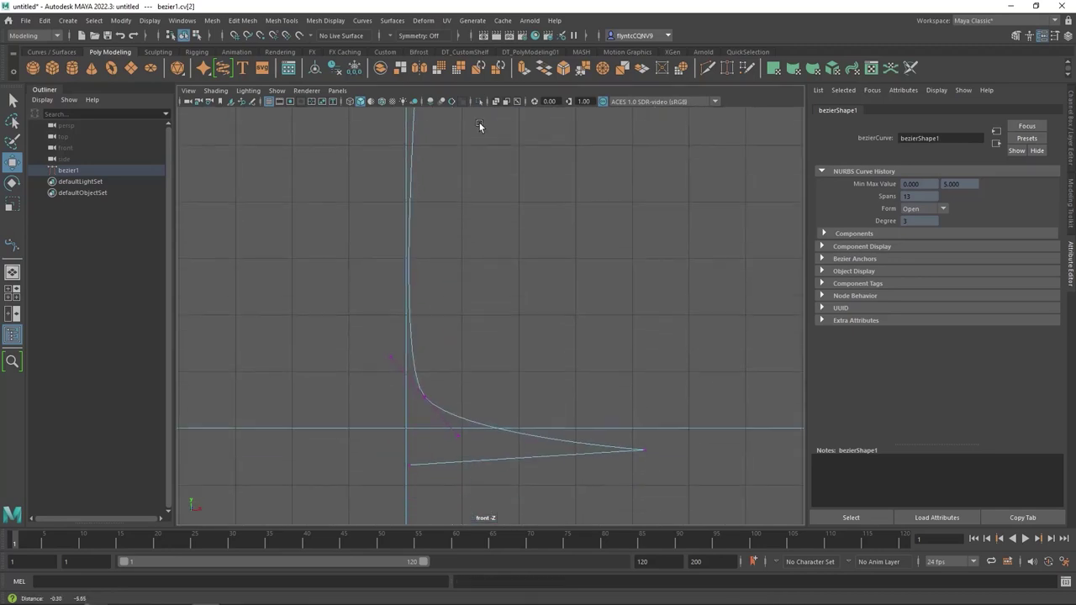
left_click(407, 443)
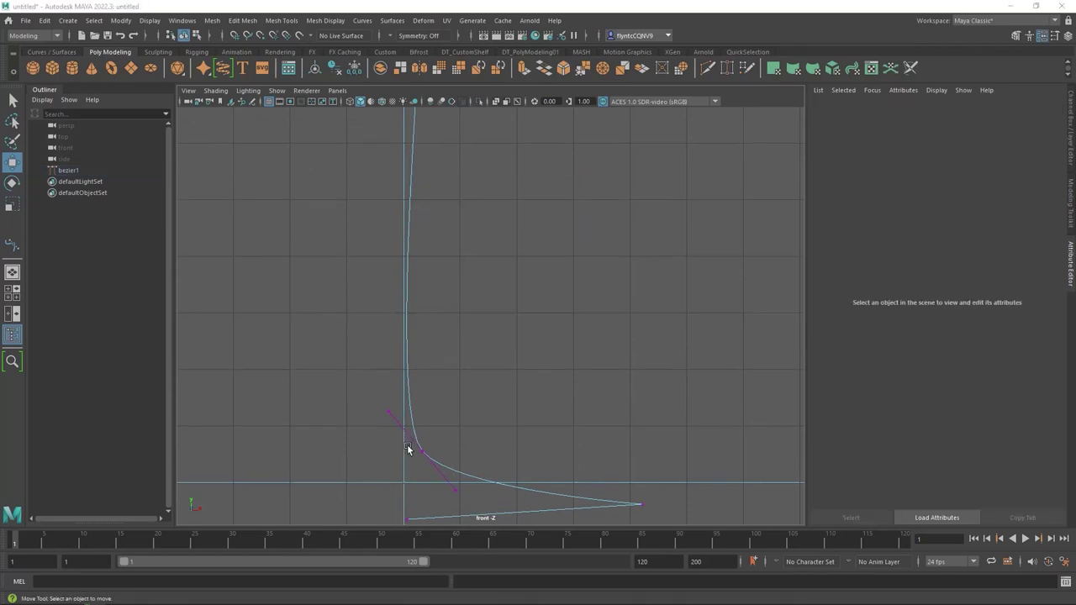
left_click(409, 448)
left_click_drag(474, 450, 485, 452)
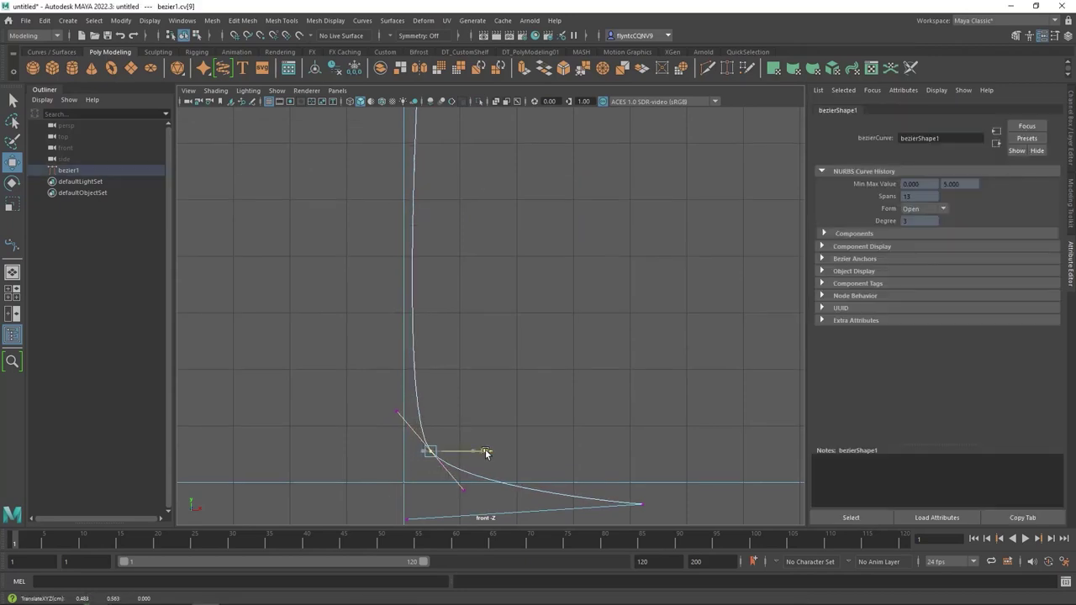
left_click(463, 490)
mouse_move(492, 452)
middle_mouse_down()
mouse_move(472, 431)
mouse_move(480, 434)
middle_mouse_up()
Raise the foot's end point slightly and nudge the foot's outer tip up and inward
middle_click_drag(390, 511, 378, 397, "alt")
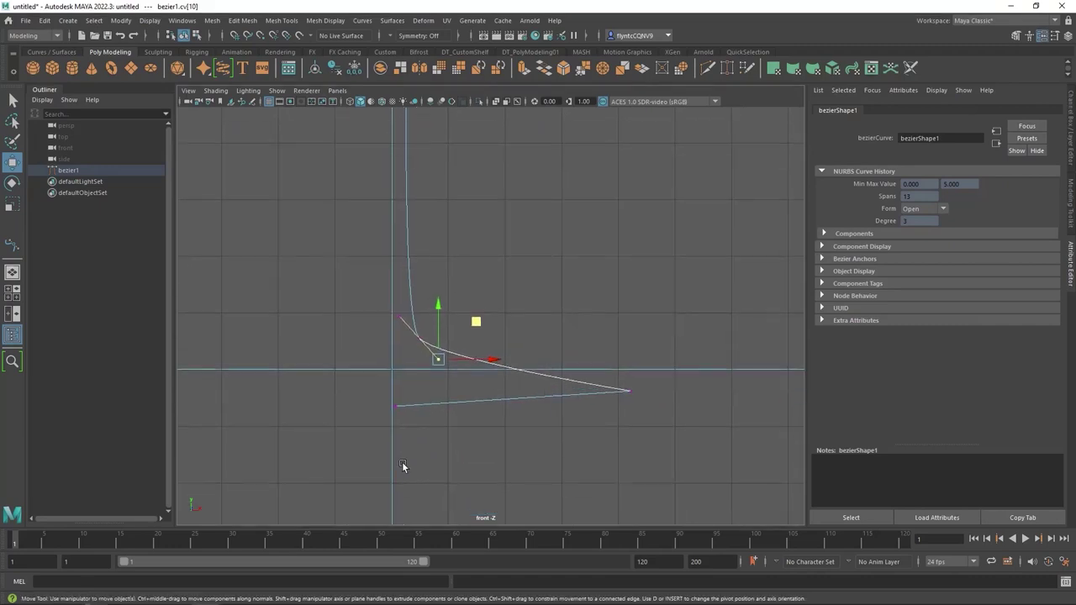
left_click(395, 404)
left_click_drag(395, 355, 396, 331)
left_click_drag(607, 380, 669, 421)
middle_click_drag(664, 424, 490, 432, "alt")
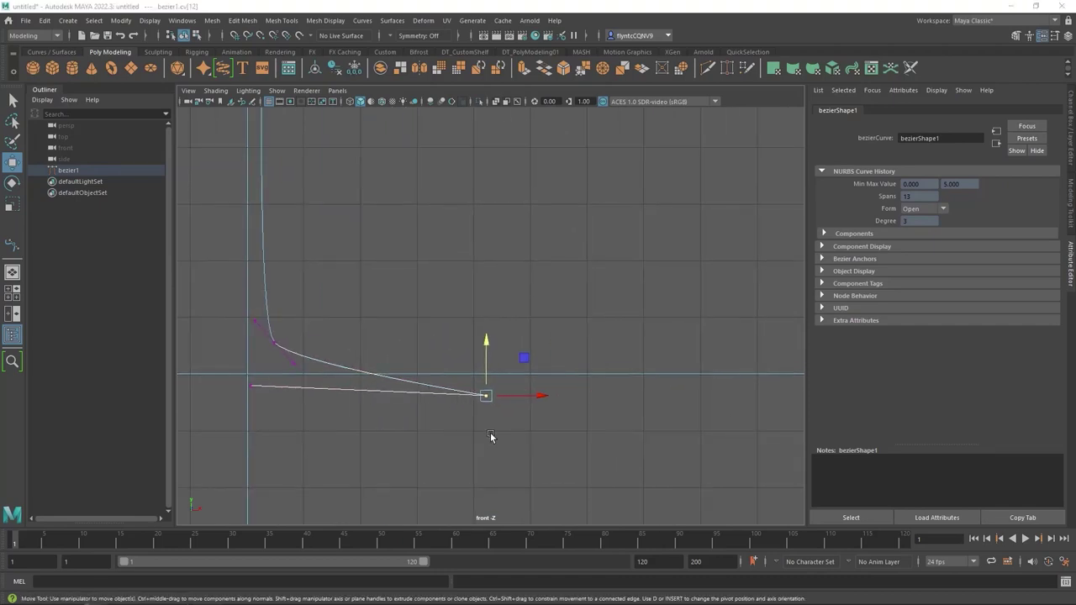
scroll(497, 426, "down", 4)
scroll(499, 417, "up", 1)
scroll(495, 433, "up", 1)
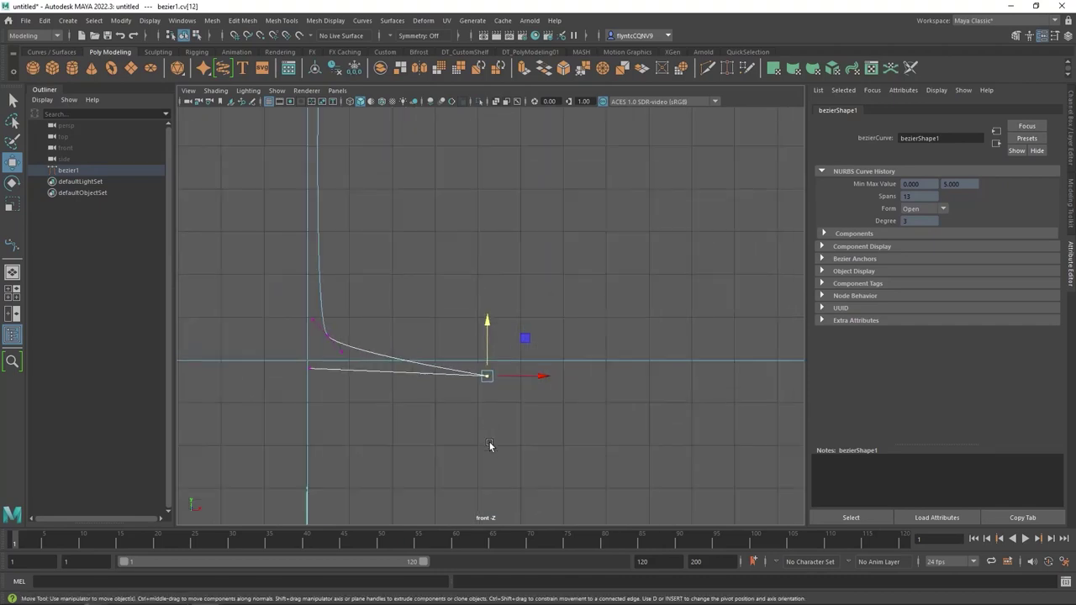
scroll(490, 447, "up", 3)
scroll(490, 450, "up", 2)
middle_click_drag(484, 472, 483, 346, "alt")
scroll(484, 347, "up", 1)
scroll(483, 348, "up", 1)
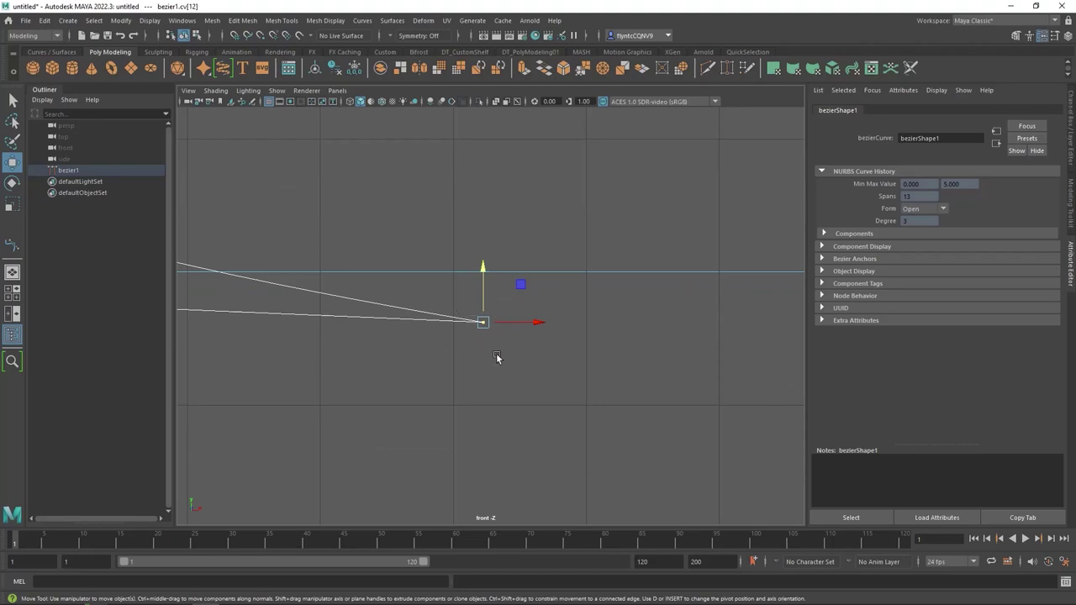
left_click_drag(482, 322, 460, 311)
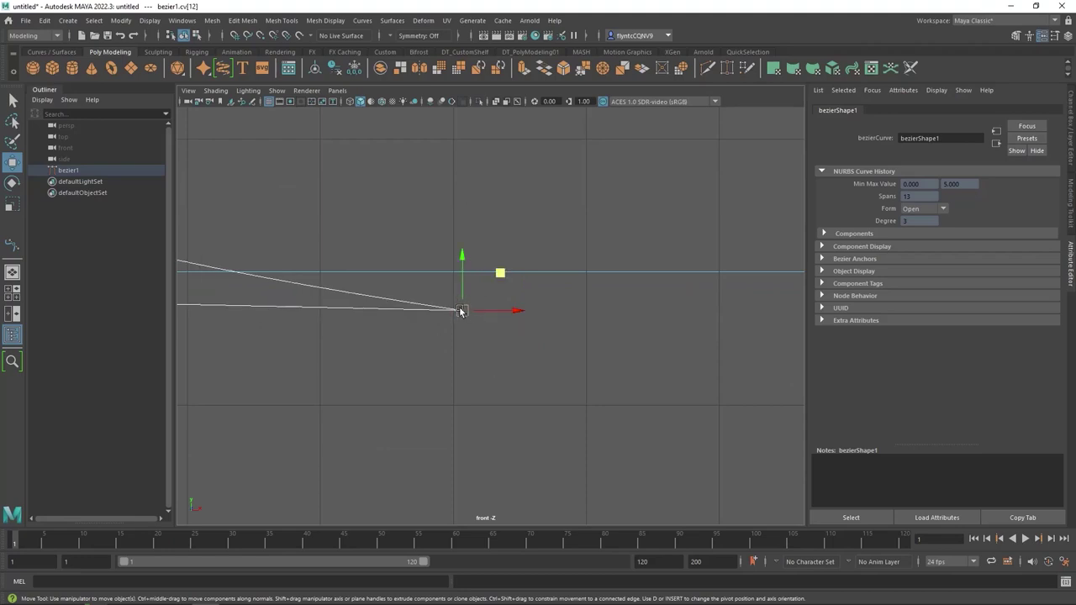
Try swinging the foot tip's tangent to reshape it, then undo the change
left_click_drag(427, 296, 476, 331)
mouse_move(462, 309)
right_mouse_down("shift")
mouse_move(411, 309)
mouse_move(462, 278)
right_mouse_up("shift")
left_click_drag(638, 185, 673, 242)
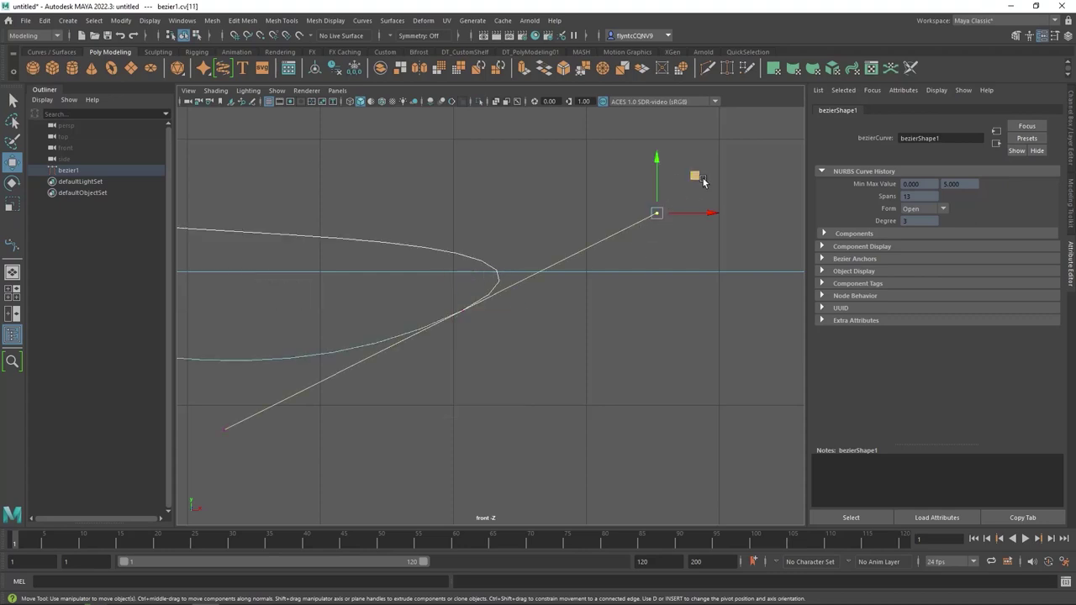
left_click_drag(694, 176, 580, 158)
key("ctrl+z")
key("ctrl+z")
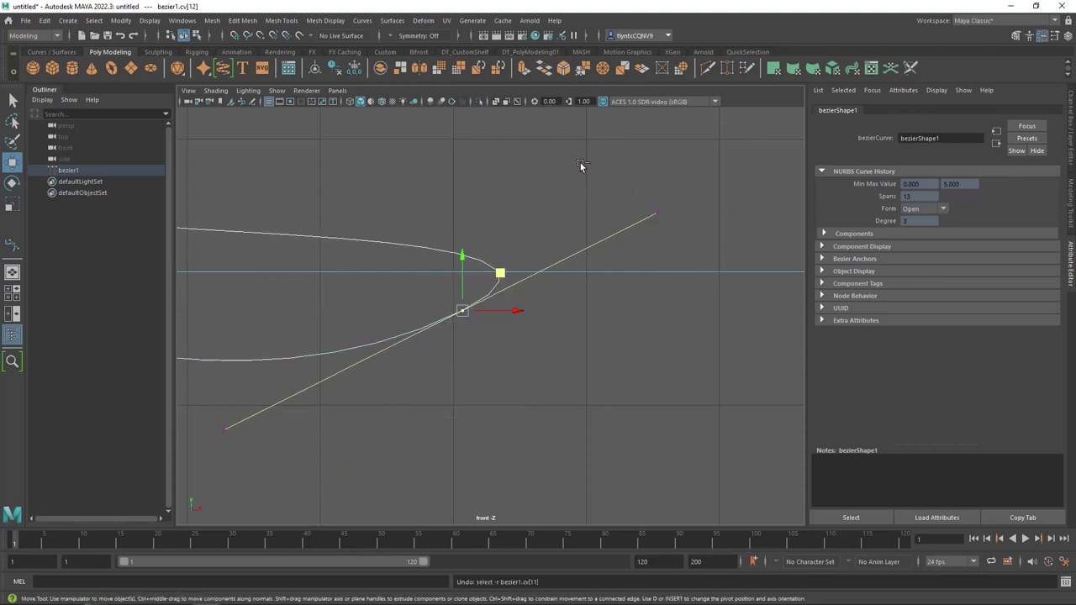
key("ctrl+z")
Make the foot's outer tip a Bezier corner and pull its upper tangent out to round the rim
right_click(462, 311, "shift")
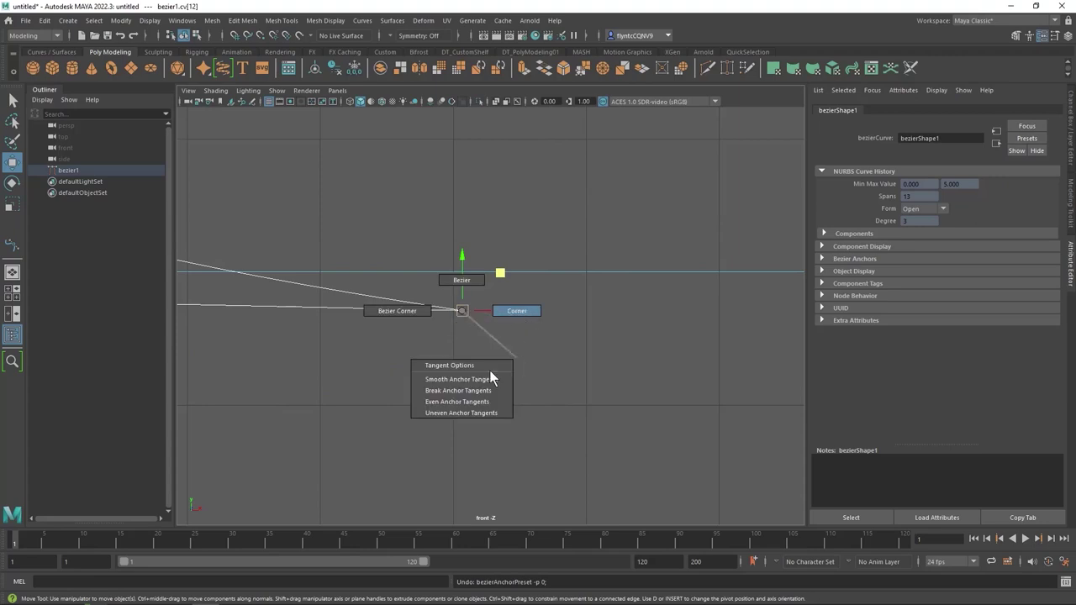
left_click(399, 311)
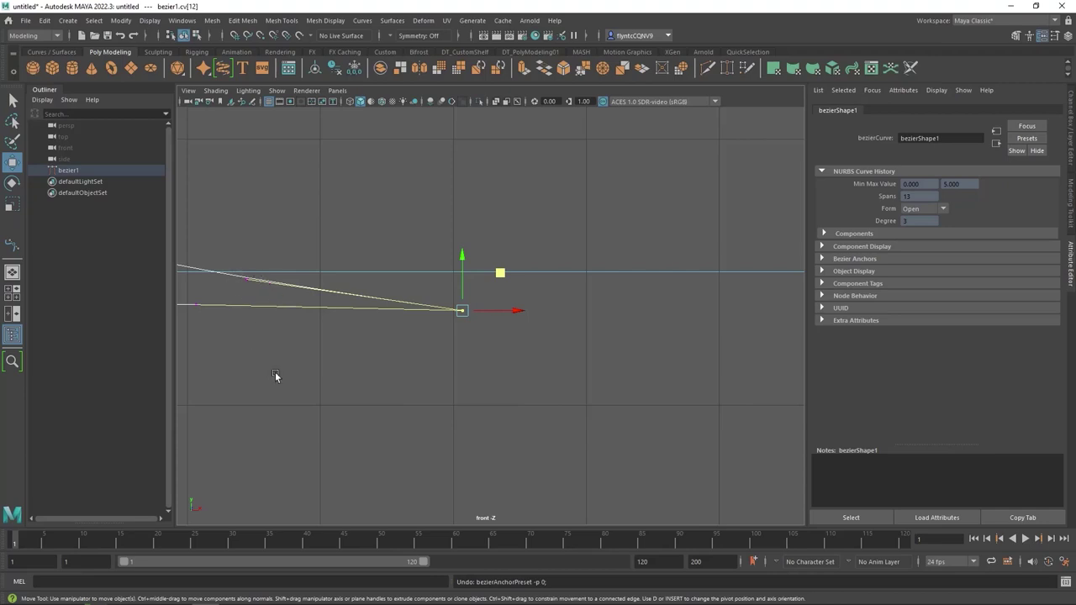
scroll(277, 374, "up", 1)
middle_click_drag(281, 370, 370, 376, "alt")
left_click_drag(283, 264, 343, 294)
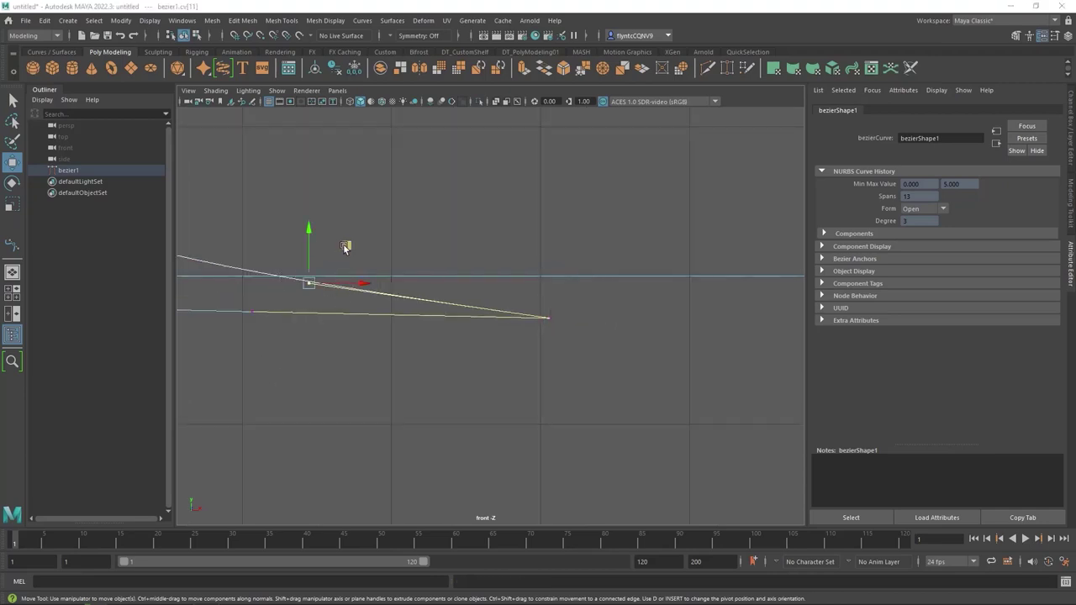
mouse_move(351, 246)
middle_mouse_down()
mouse_move(571, 221)
mouse_move(594, 230)
middle_mouse_up()
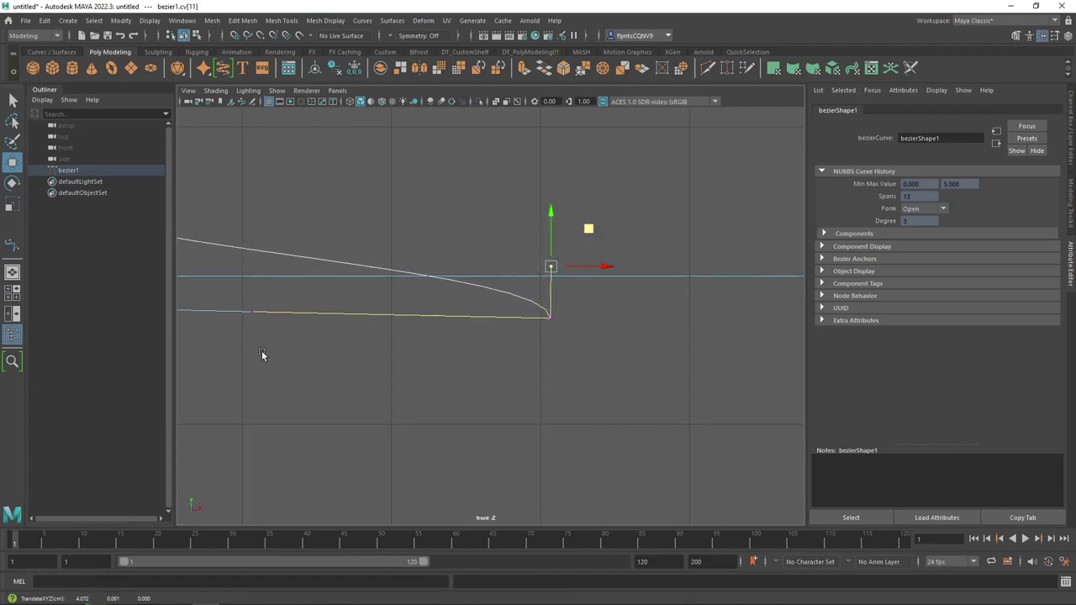
middle_click_drag(263, 352, 474, 377, "alt")
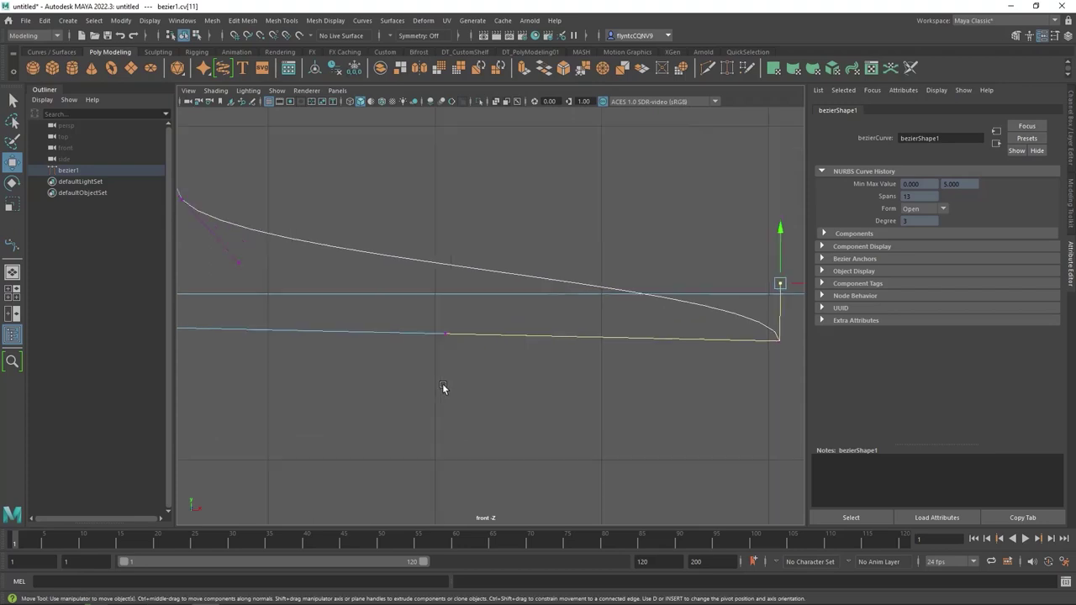
scroll(442, 389, "down", 5)
scroll(443, 364, "up", 3)
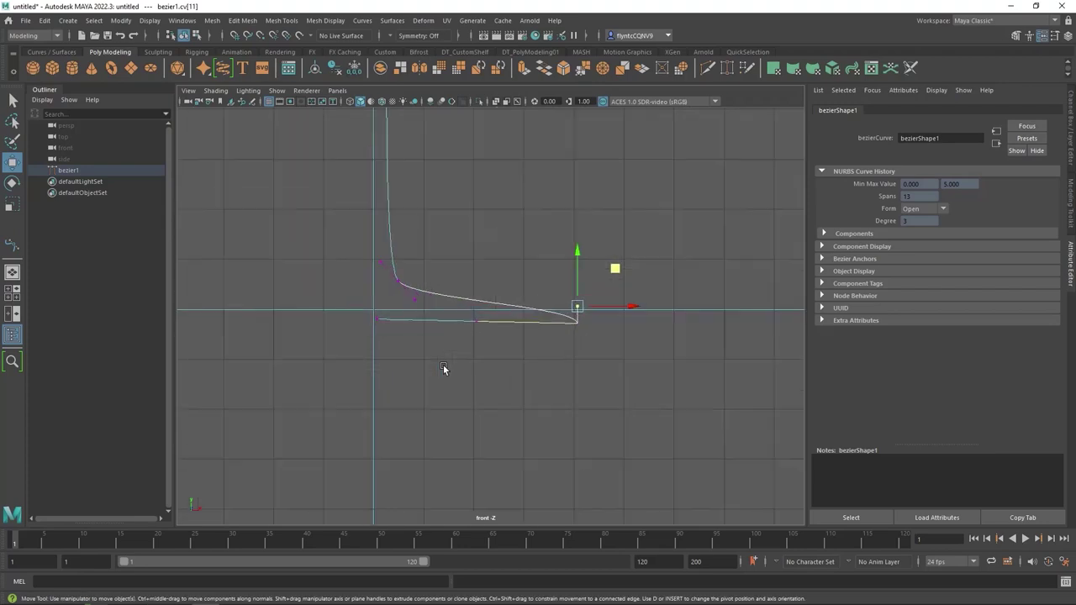
scroll(438, 364, "down", 1)
scroll(427, 367, "up", 3)
scroll(404, 363, "down", 2)
scroll(456, 336, "down", 1)
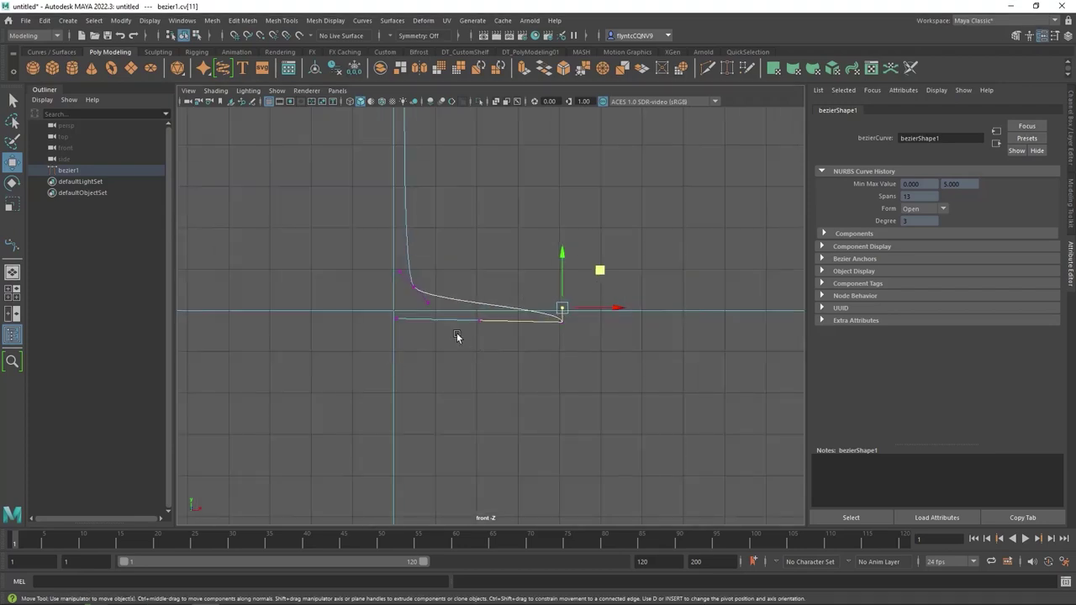
scroll(437, 353, "up", 1)
Lift the foot's rim anchor slightly and nudge the centre point's tangent
left_click(466, 320)
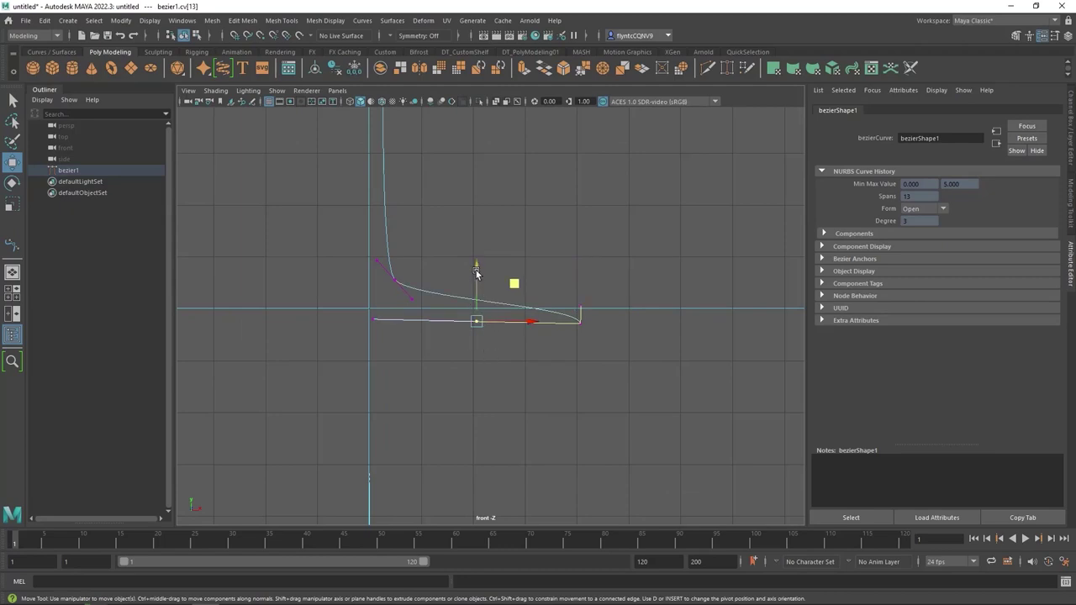
left_click_drag(476, 274, 475, 266)
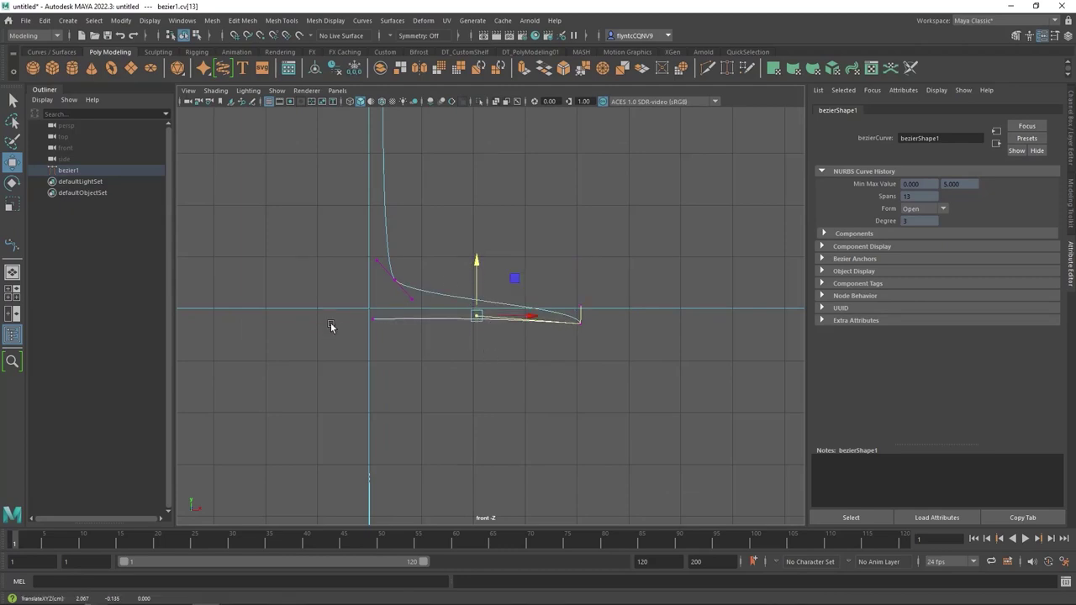
left_click_drag(363, 296, 378, 335)
left_click_drag(365, 267, 362, 269)
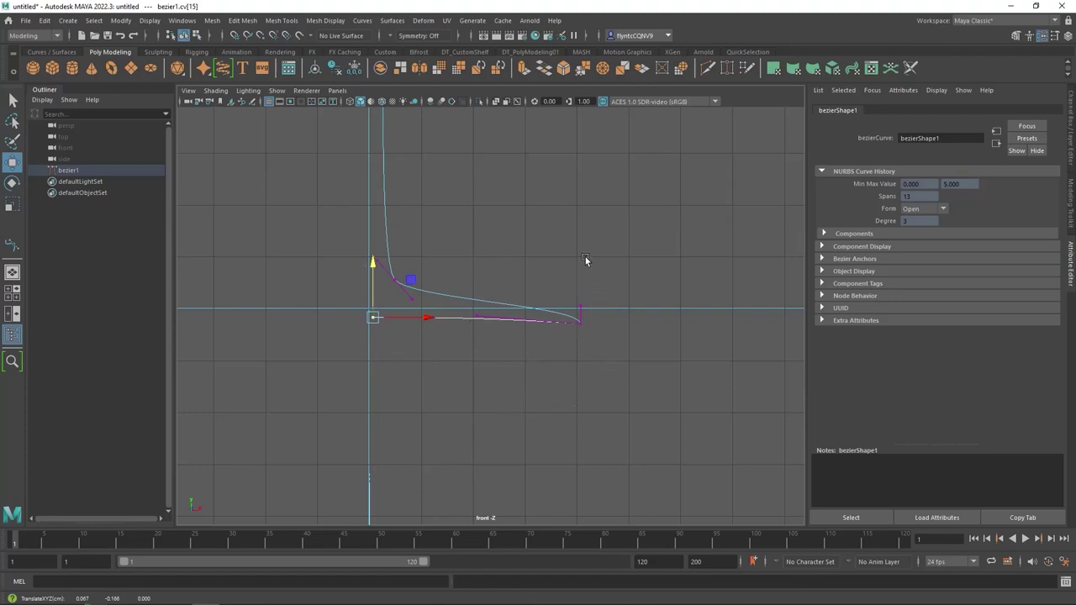
middle_click_drag(547, 251, 542, 436, "alt")
mouse_move(473, 233)
middle_mouse_down("alt")
mouse_move(473, 403)
mouse_move(493, 401)
mouse_move(505, 294)
mouse_move(518, 332)
middle_mouse_up("alt")
scroll(480, 396, "down", 3)
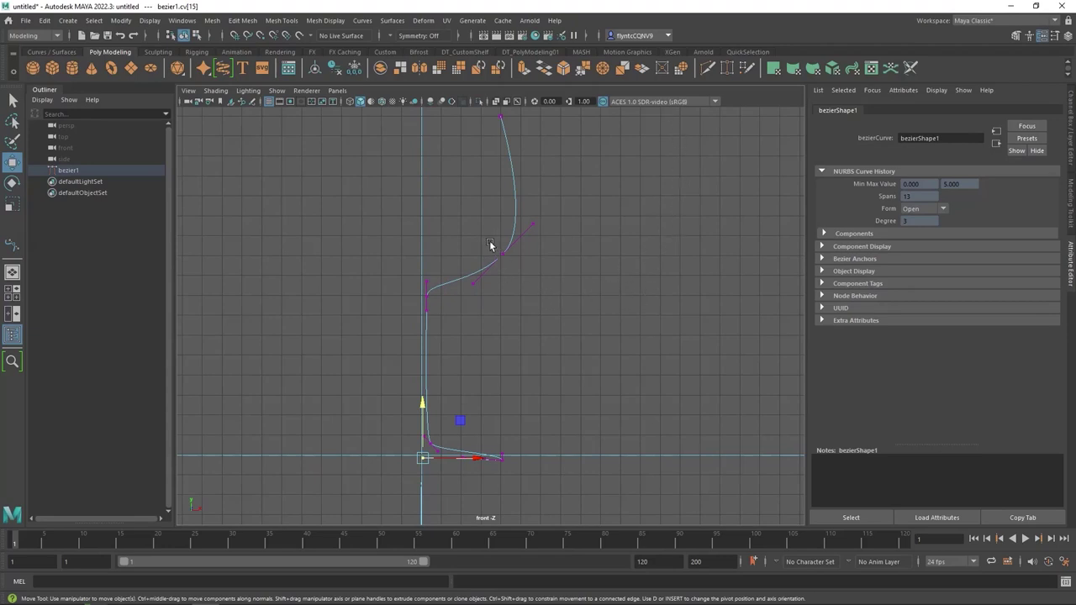
key("ctrl+z")
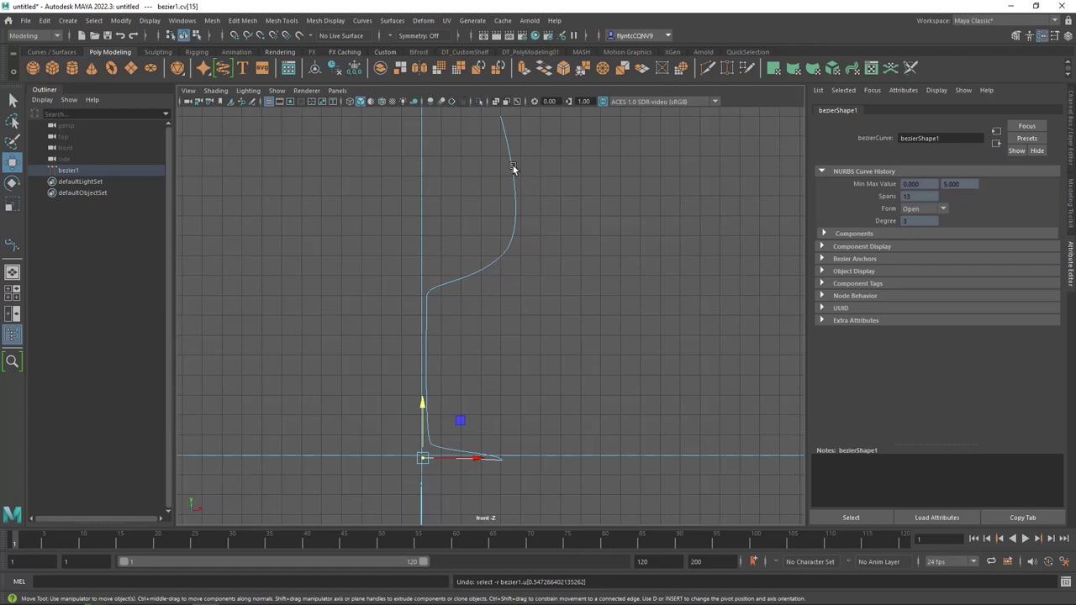
Insert a knot at a picked point on the upper profile curve
right_click(513, 171)
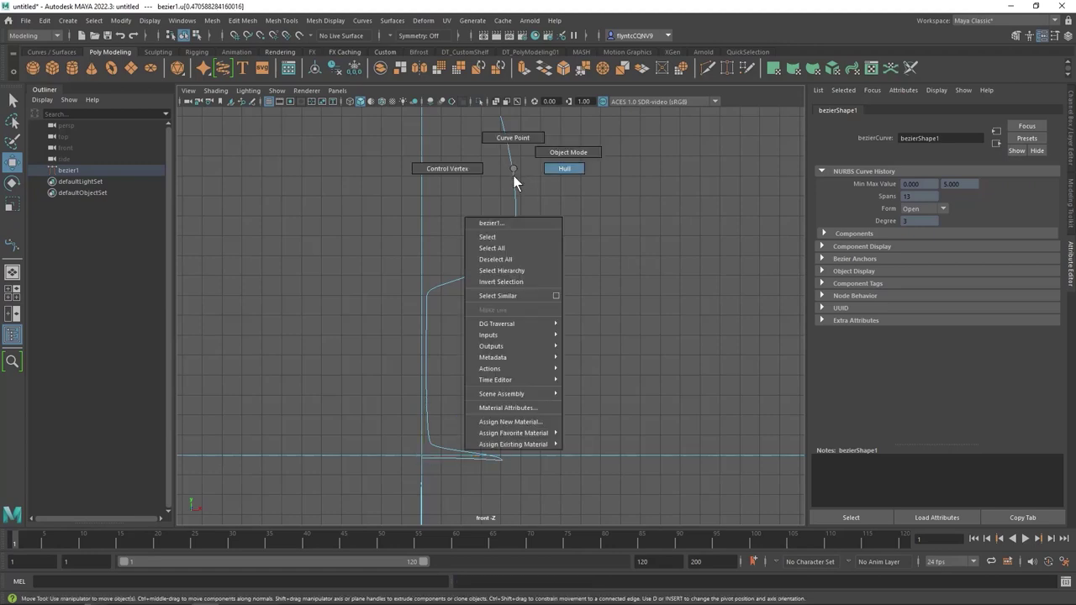
left_click(466, 169)
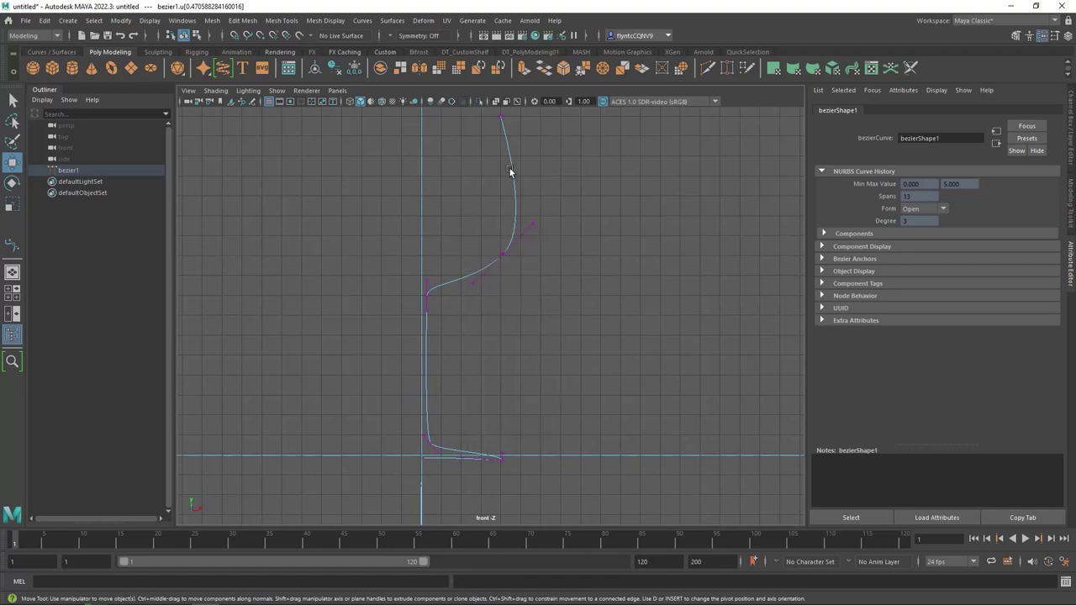
right_click(510, 168)
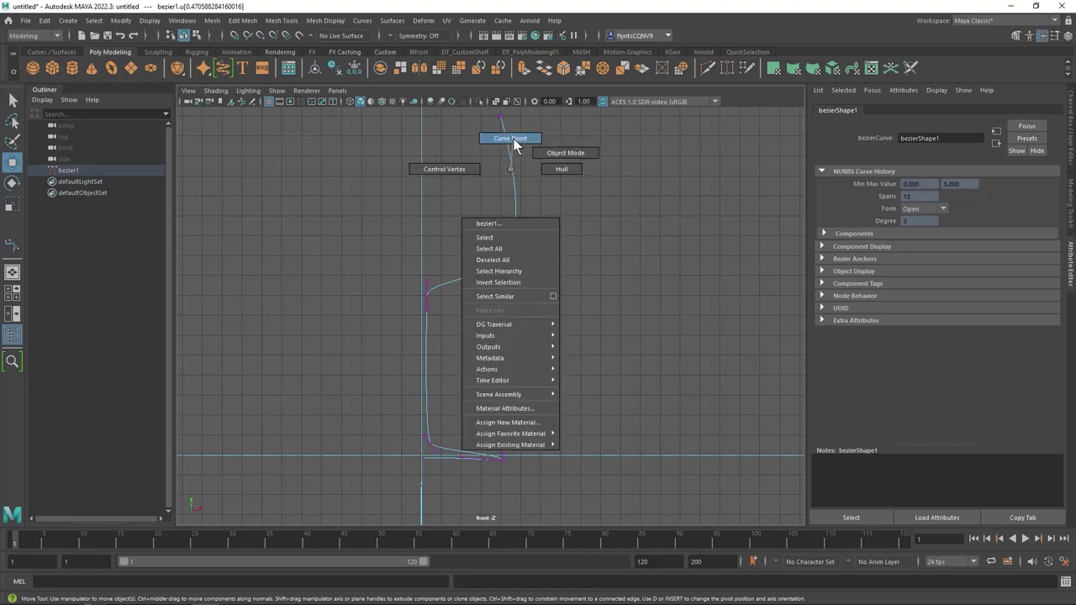
left_click(514, 138)
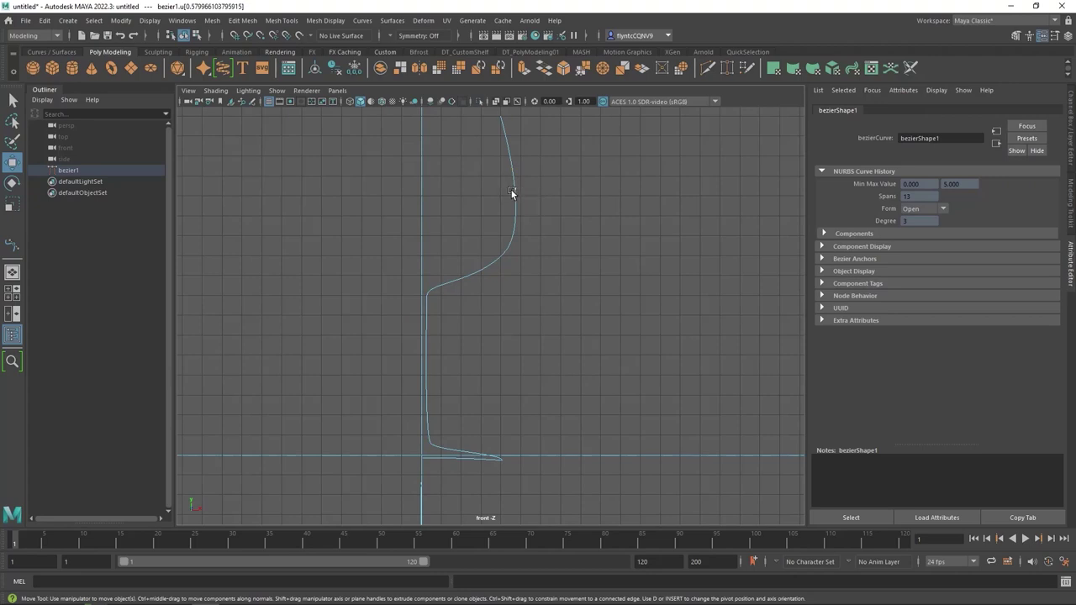
right_click(514, 189, "shift")
left_click(513, 157)
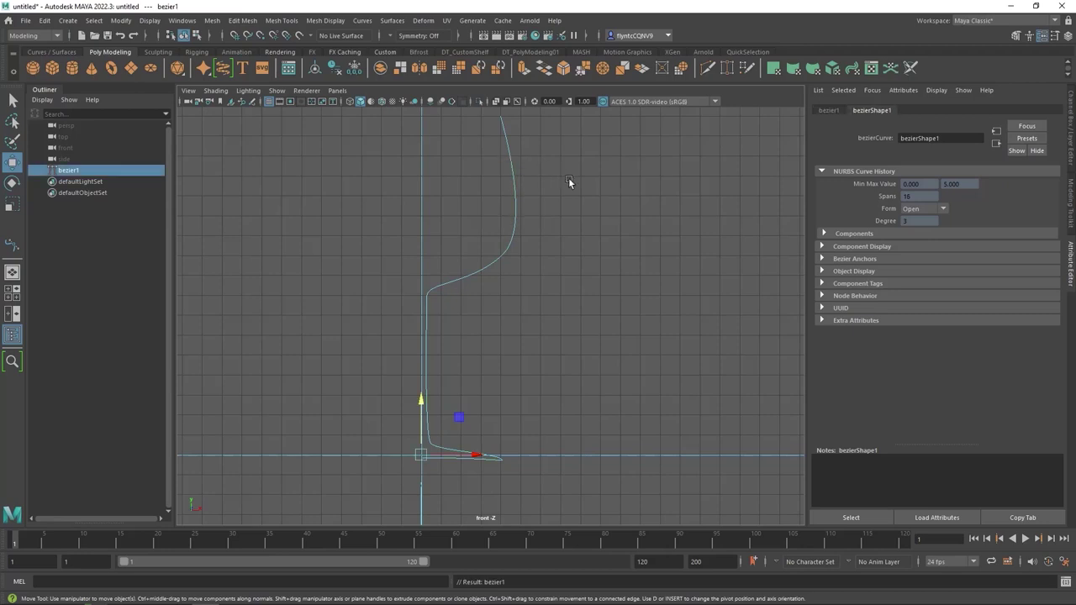
right_click_drag(514, 175, 481, 175)
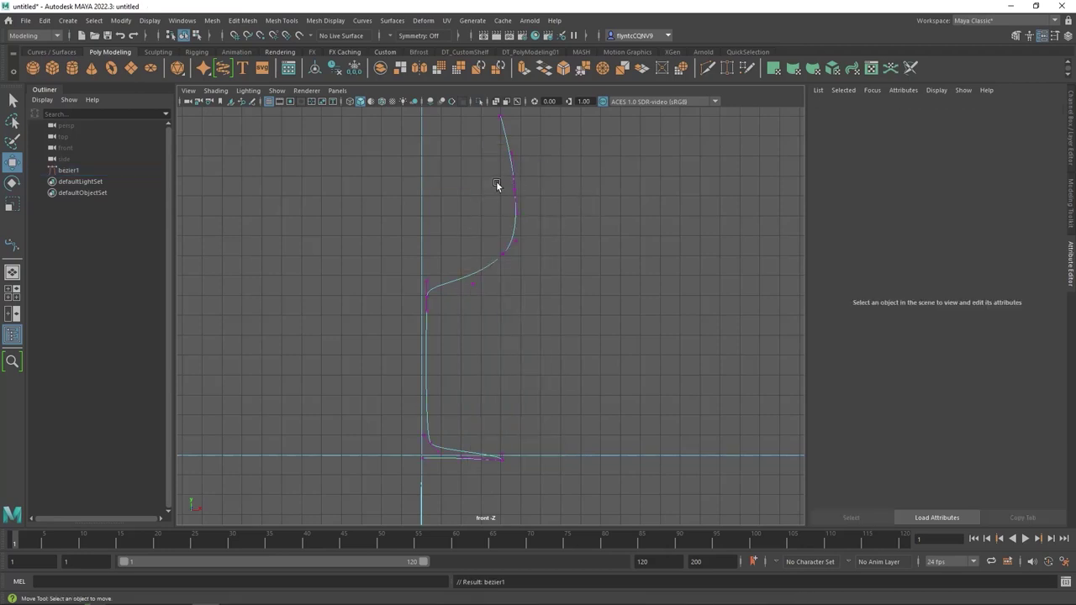
Undo the knot insertion to restore 13 spans and switch to the perspective view
left_click(512, 188)
key("ctrl+z")
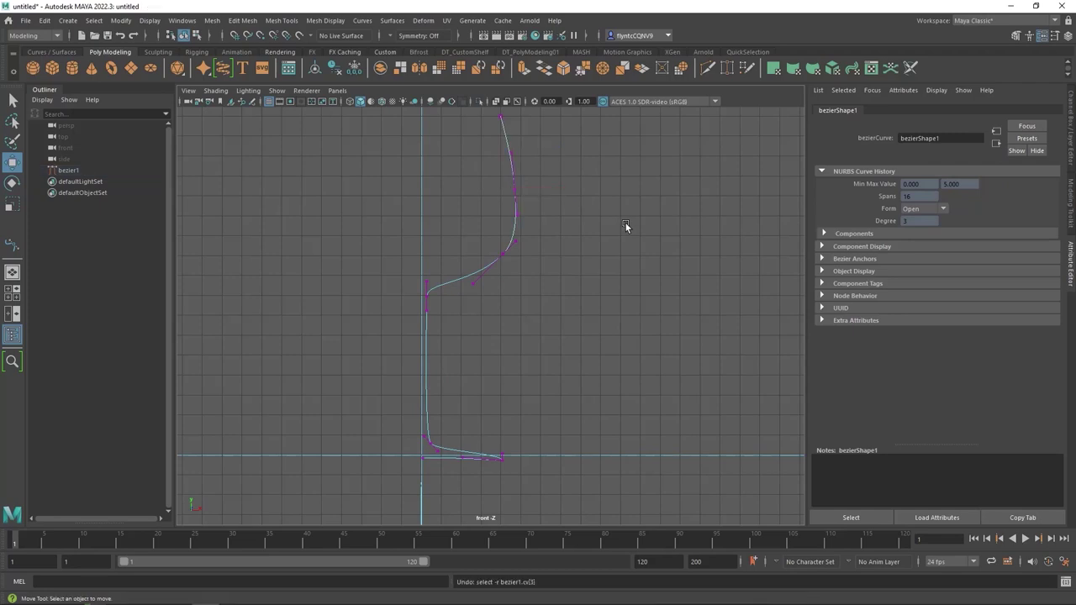
key("ctrl+z")
key("ctrl+z")
left_click(622, 221)
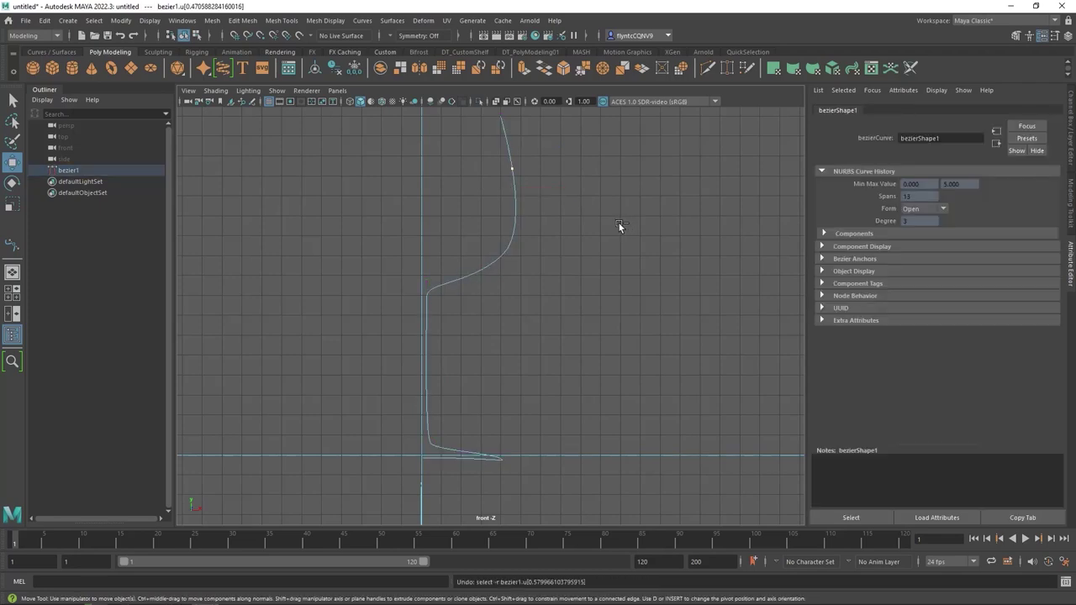
left_click_drag(527, 197, 498, 179)
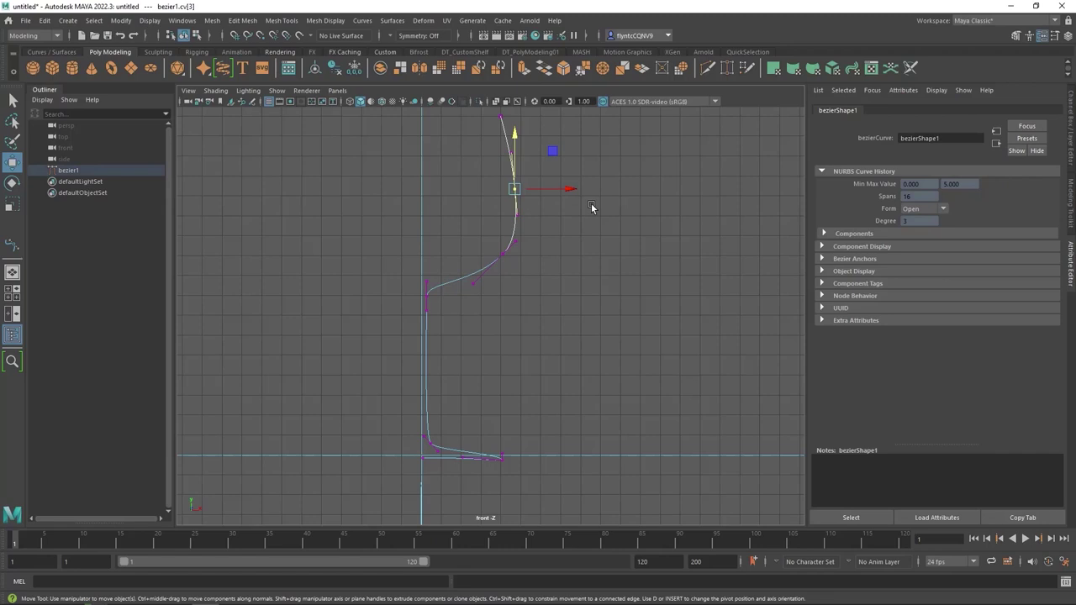
key("ctrl+z")
key("ctrl+z")
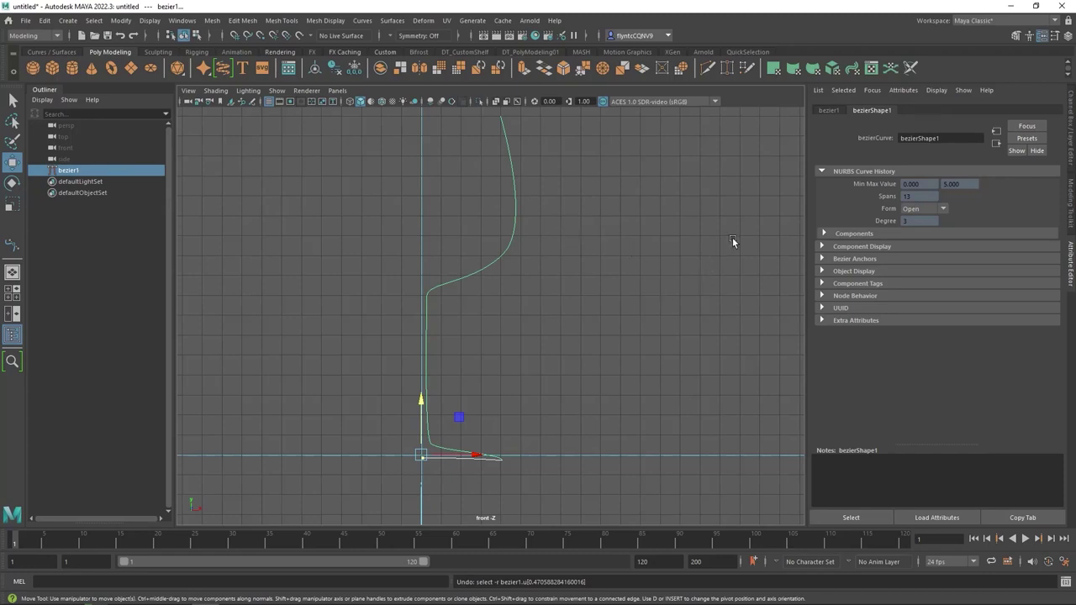
key("space")
key("space")
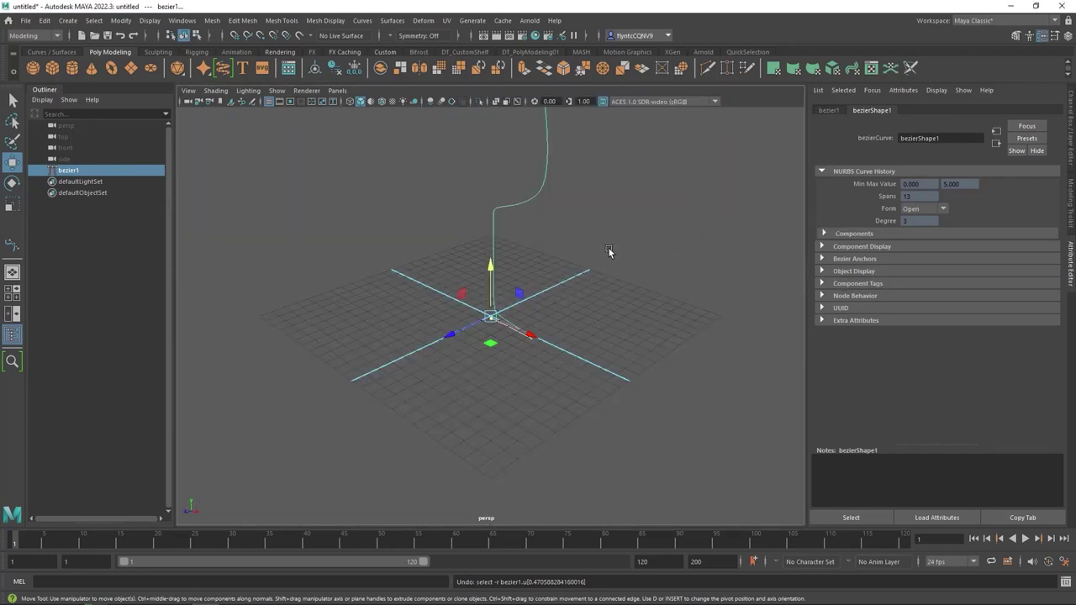
middle_click_drag(609, 248, 678, 391, "alt")
right_click_drag(677, 392, 619, 353, "alt")
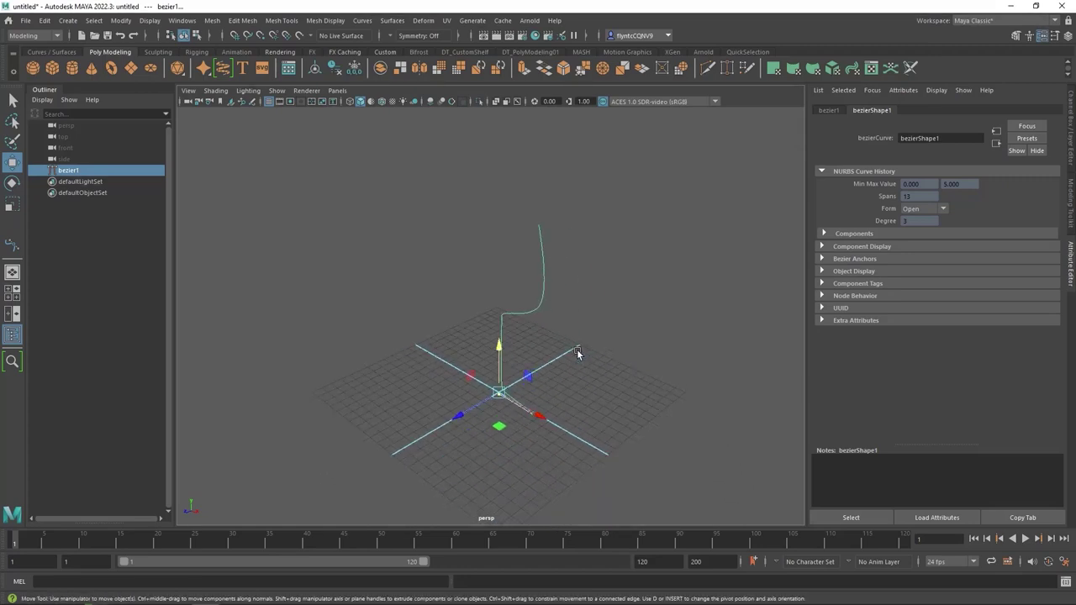
scroll(578, 353, "up", 5)
mouse_move(580, 353)
left_mouse_down("alt")
mouse_move(629, 356)
mouse_move(642, 344)
left_mouse_up("alt")
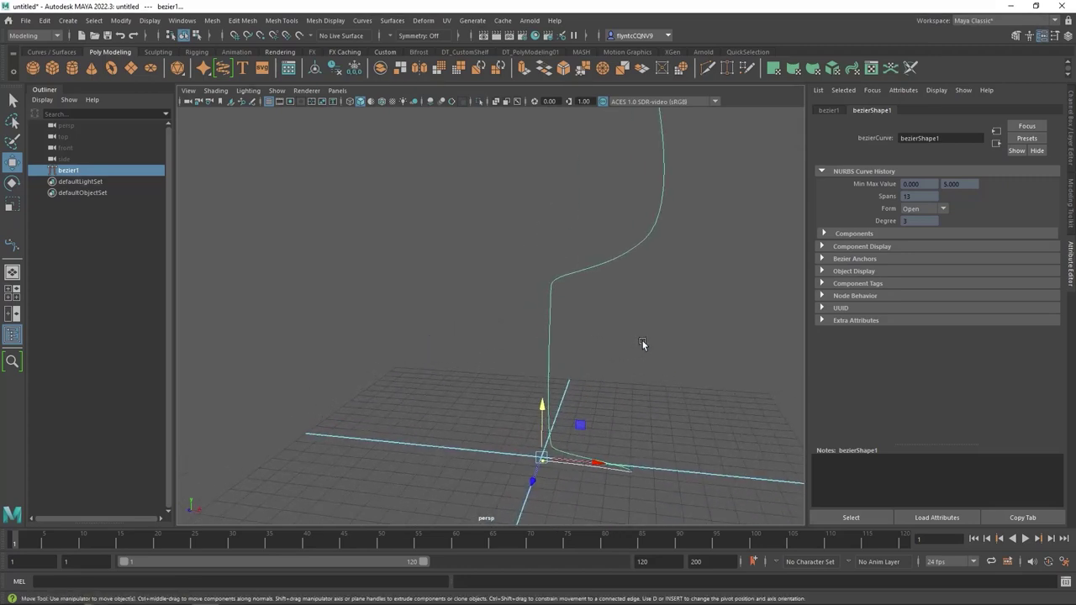
mouse_move(643, 340)
middle_mouse_down("alt")
mouse_move(552, 390)
mouse_move(554, 376)
middle_mouse_up("alt")
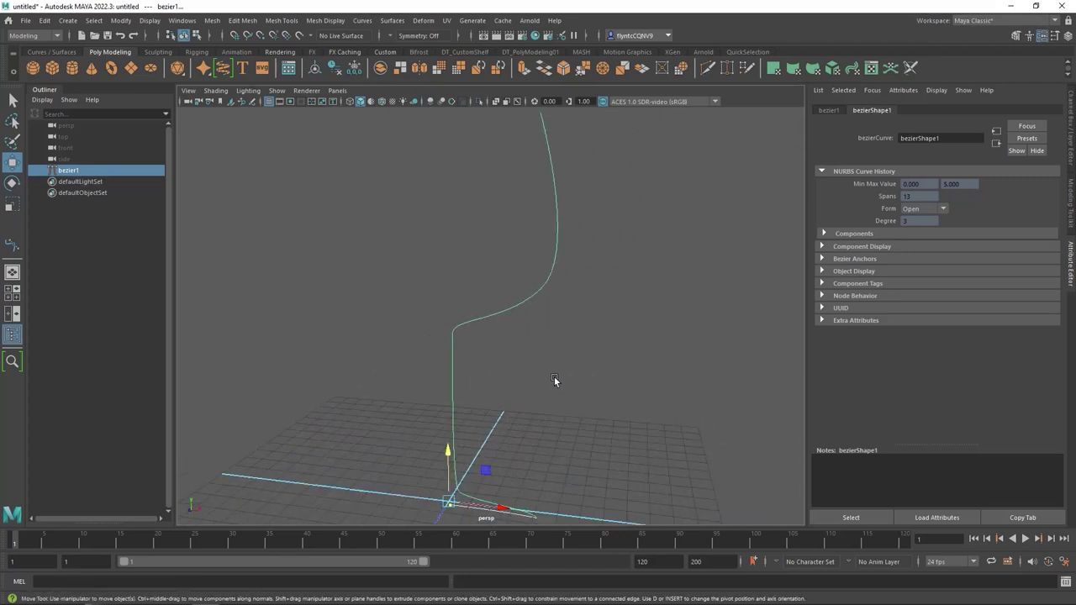
left_click_drag(554, 376, 497, 269, "alt")
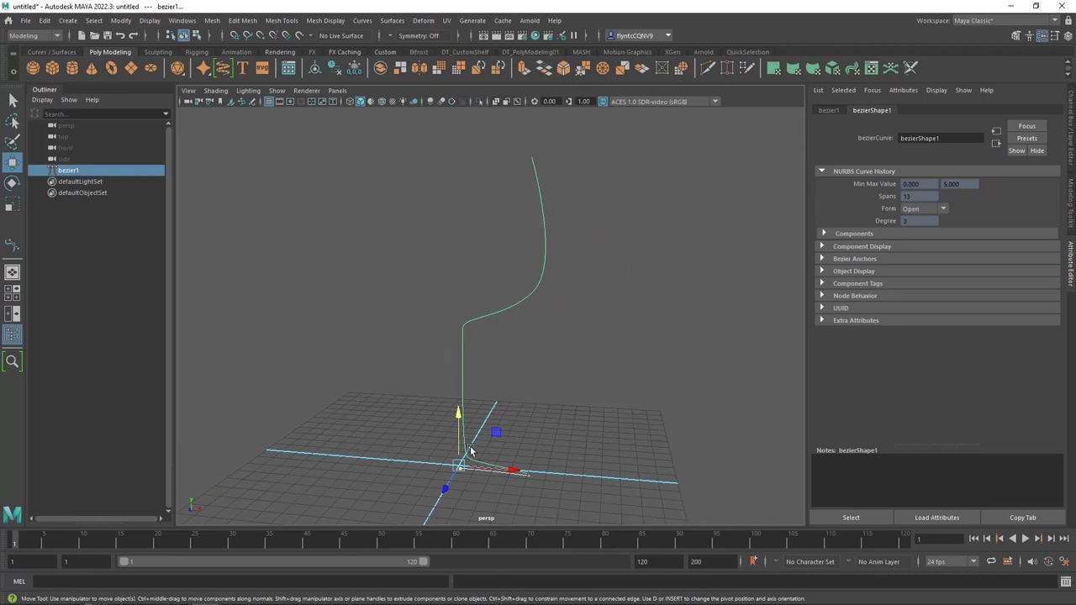
Open the Revolve options for bezier1 and change the tessellation Count from 600 to 800
left_click(392, 20)
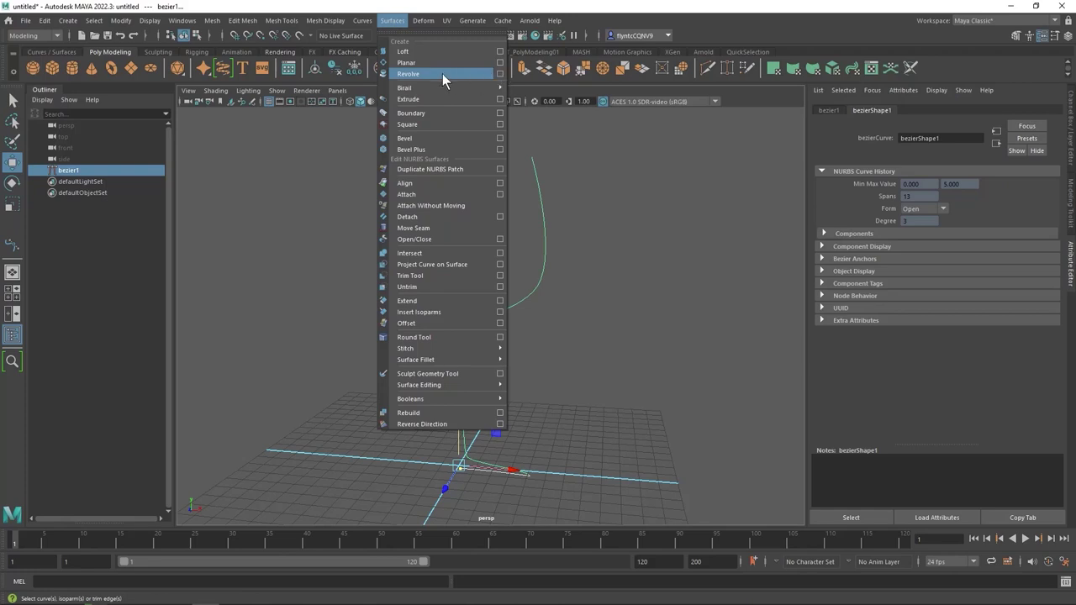
left_click(500, 74)
mouse_move(410, 149)
left_mouse_down()
mouse_move(423, 164)
mouse_move(573, 176)
mouse_move(760, 149)
left_mouse_up()
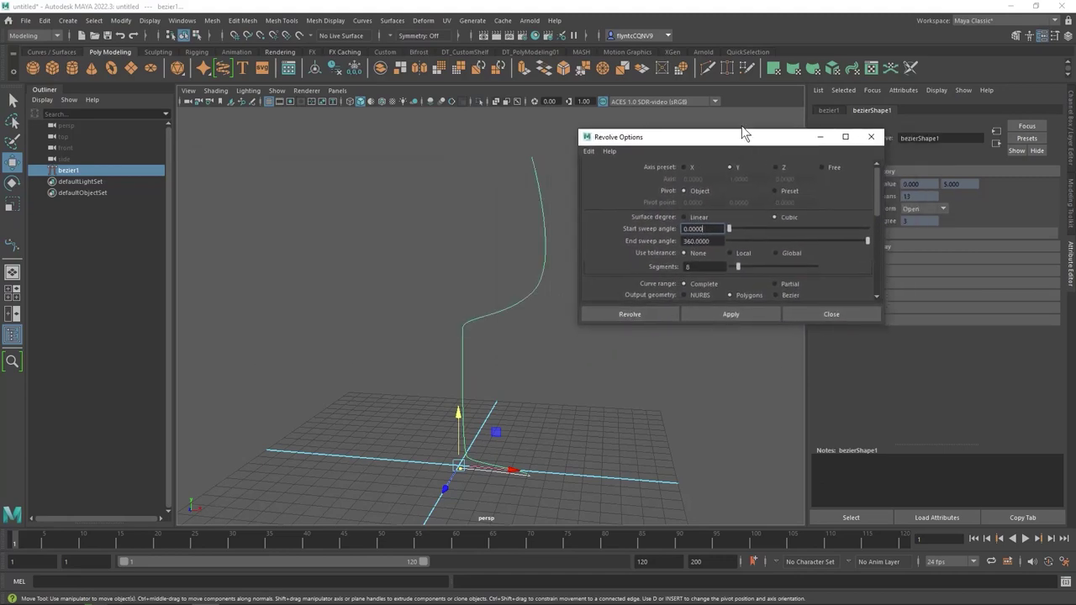
left_click_drag(754, 148, 746, 124)
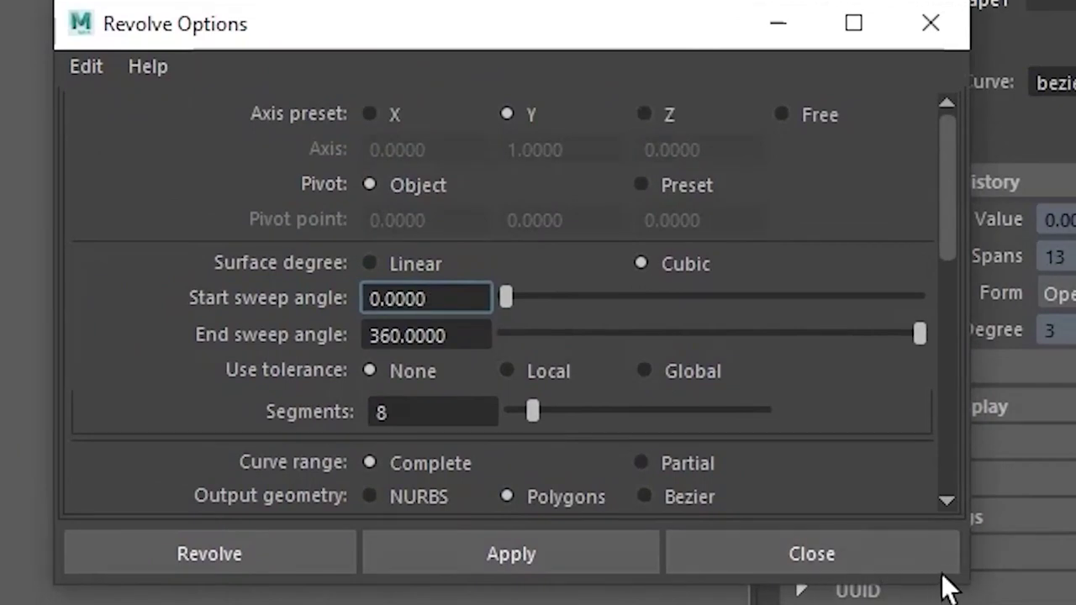
left_click_drag(943, 584, 943, 604)
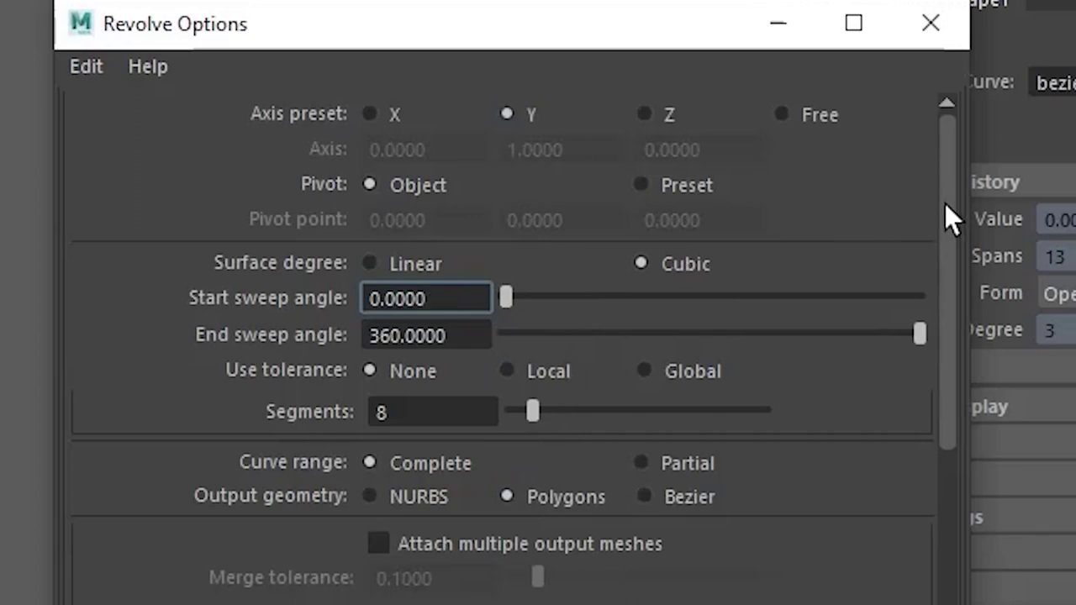
left_click_drag(948, 216, 942, 379)
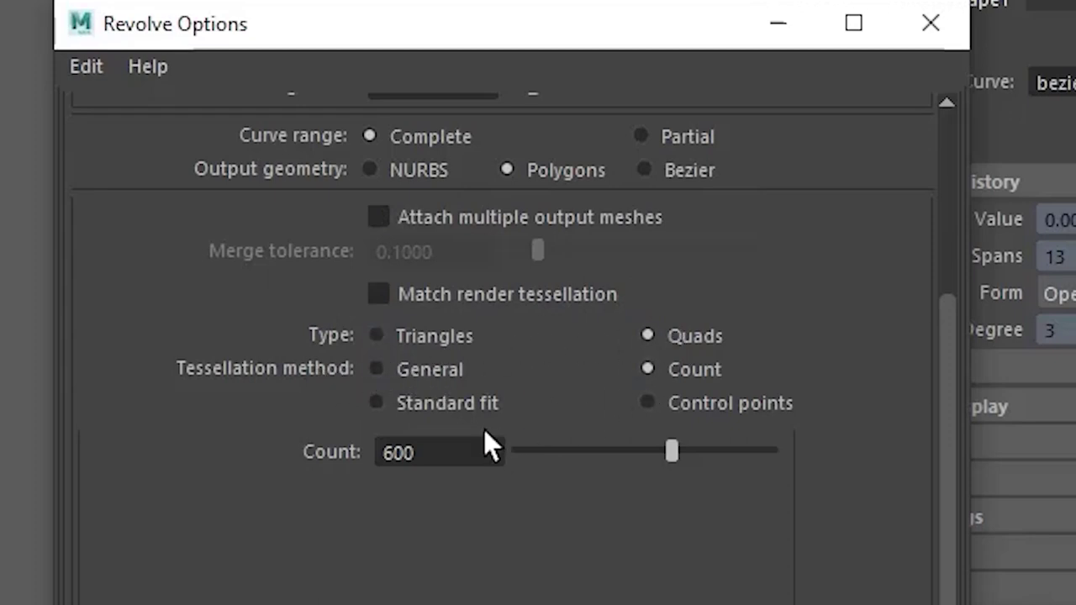
left_click_drag(456, 448, 376, 464)
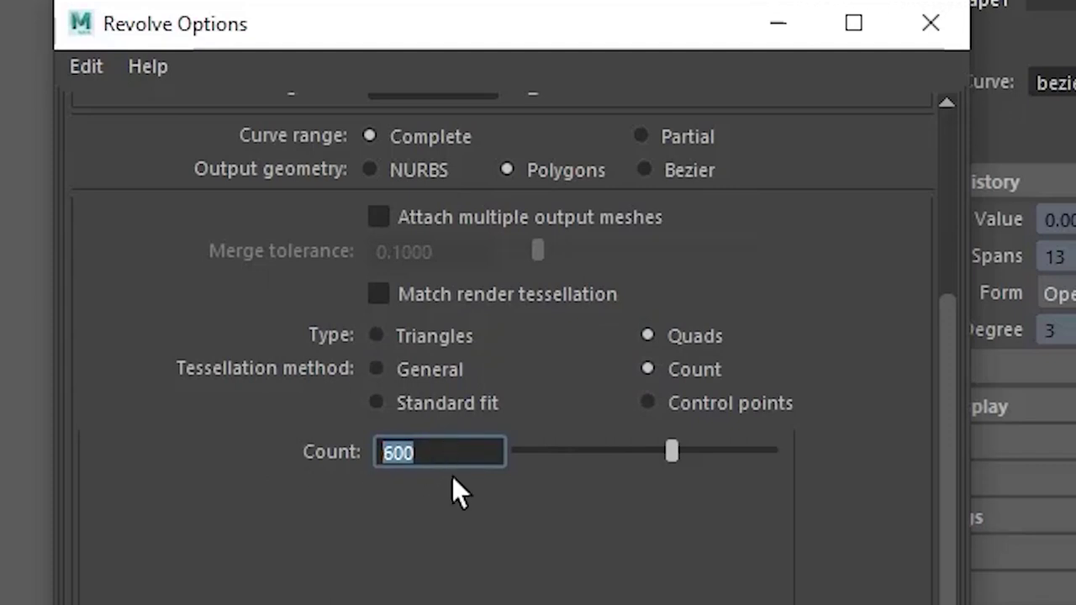
type("800")
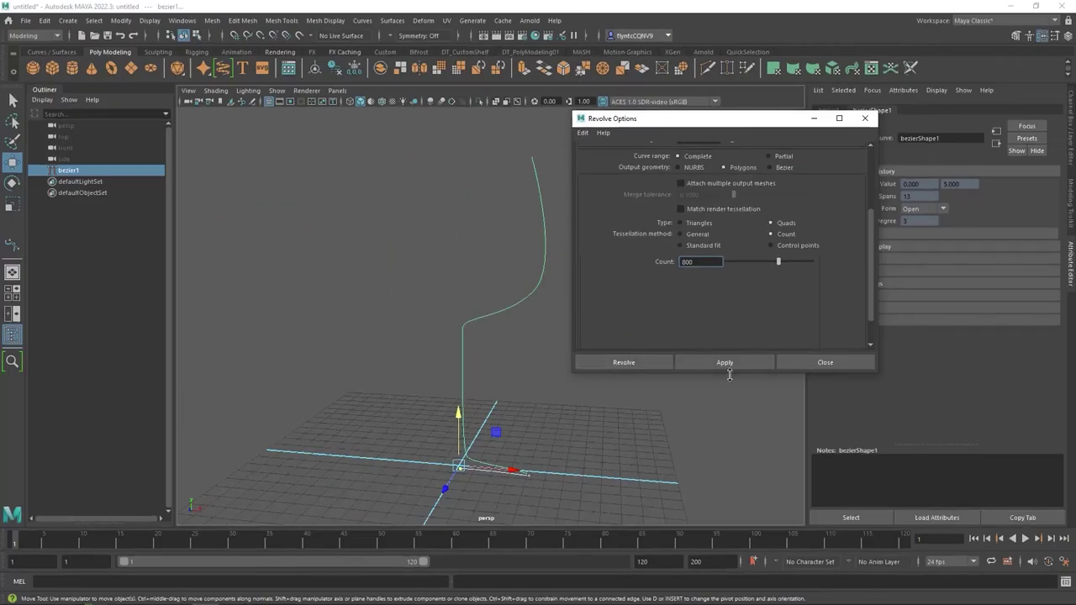
Revolve bezier1 into a quad-tessellated polygon wine-glass mesh and view it from above
left_click(733, 361)
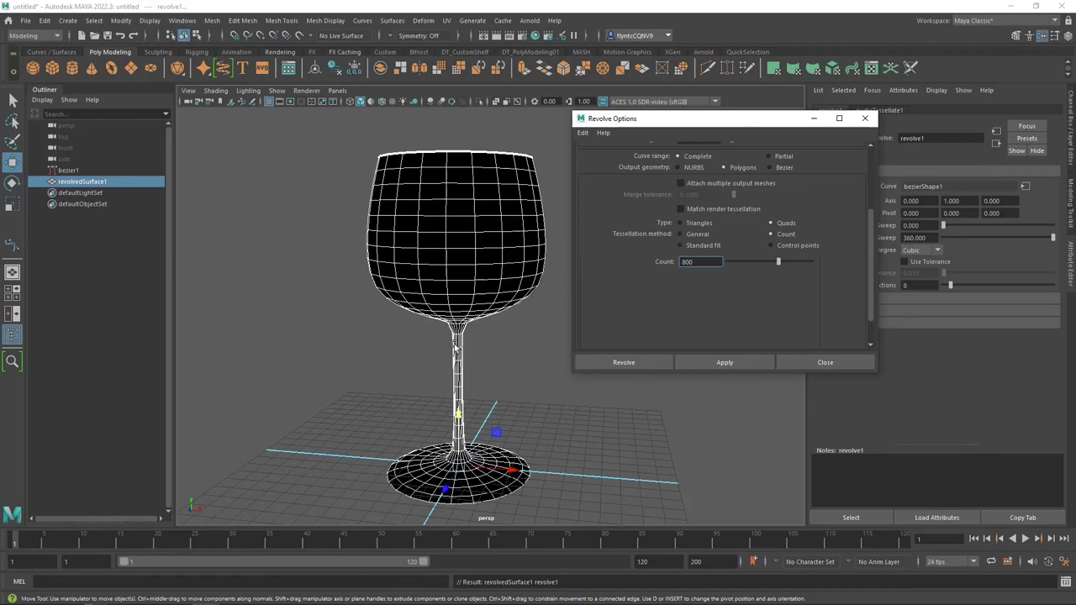
scroll(457, 344, "up", 2)
scroll(456, 345, "down", 3)
scroll(457, 344, "down", 3)
mouse_move(457, 345)
left_mouse_down("alt")
mouse_move(506, 310)
mouse_move(538, 380)
left_mouse_up("alt")
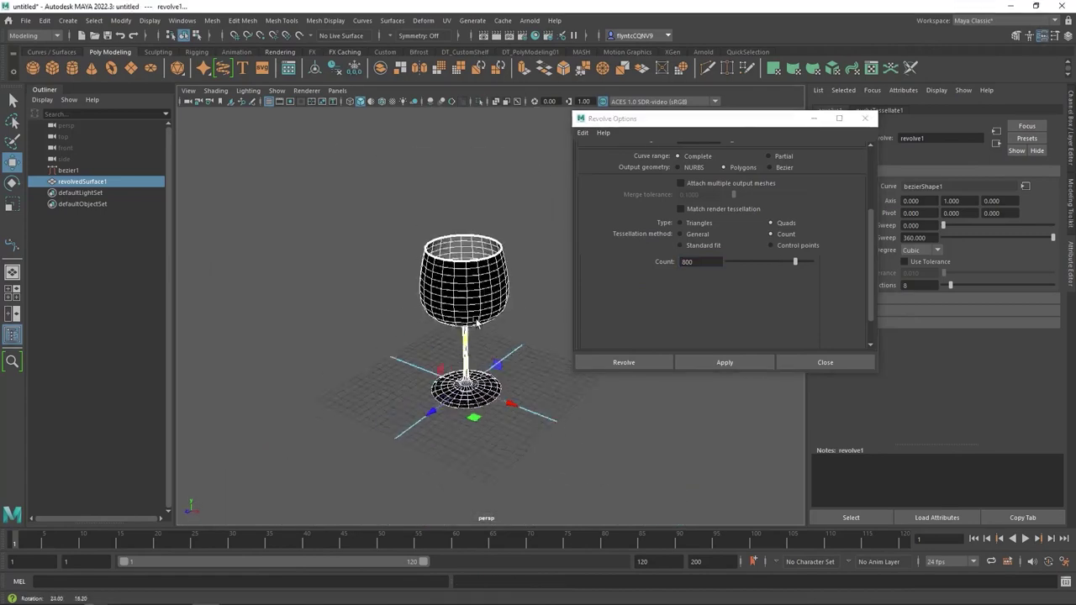
scroll(507, 312, "up", 3)
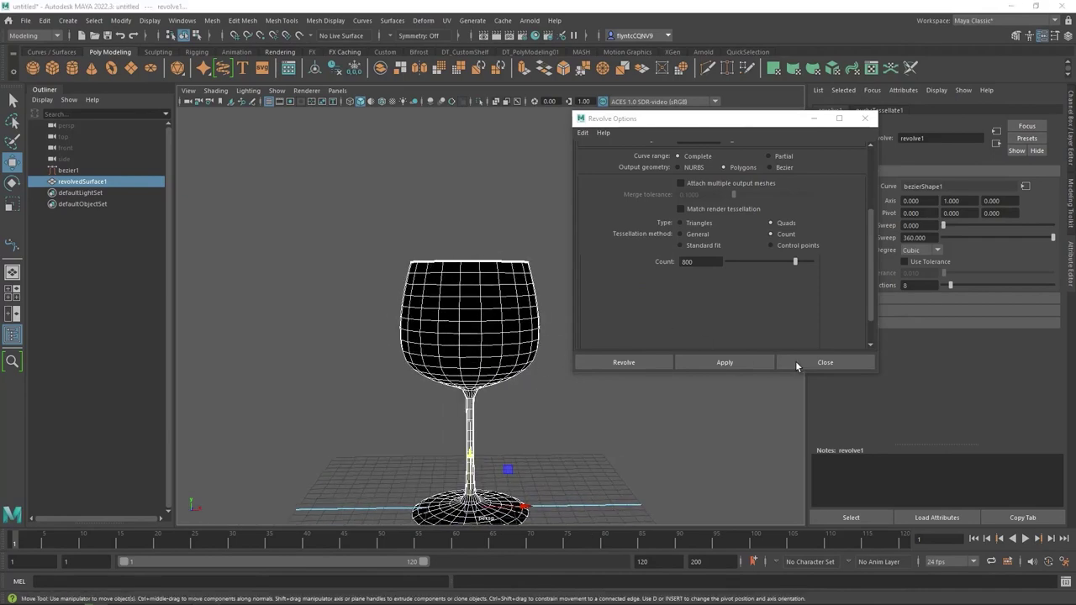
Close Revolve Options, then frame and zoom in on the bezier1 profile curve
left_click(798, 363)
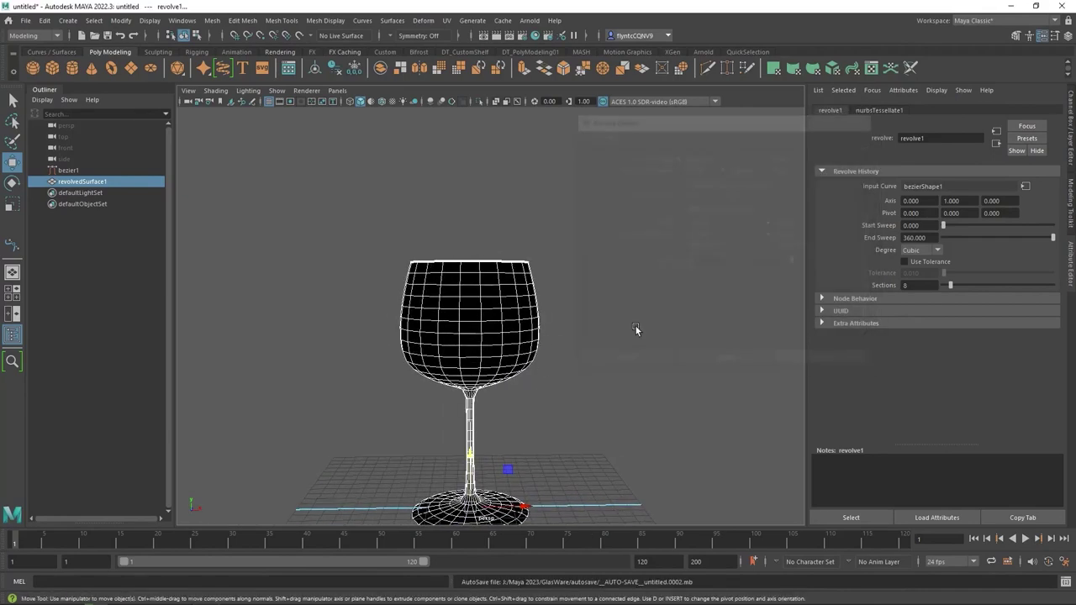
left_click(81, 170)
key("f")
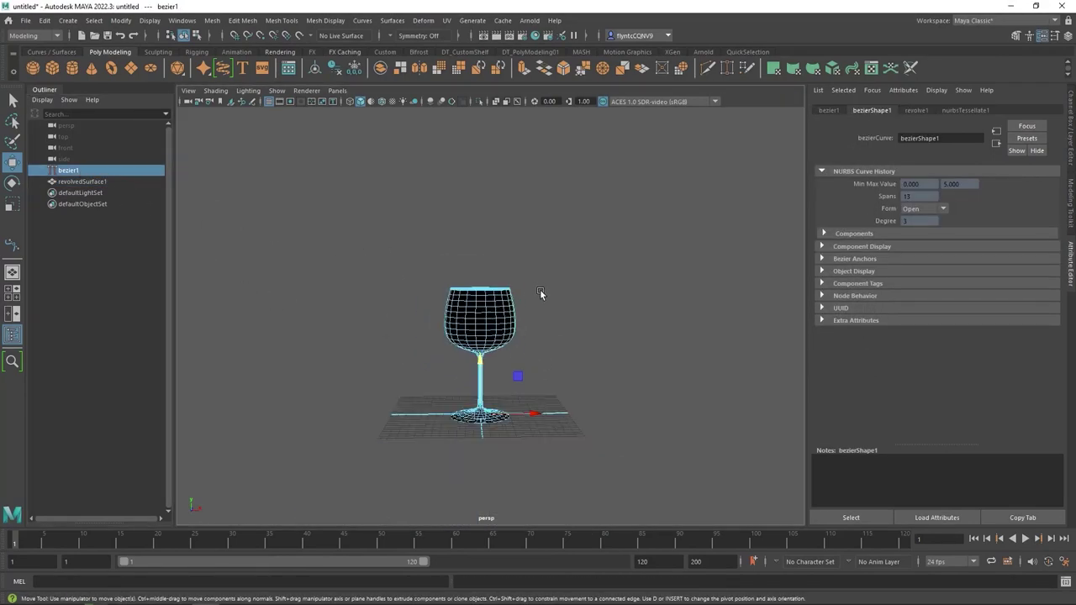
scroll(540, 291, "up", 2)
scroll(547, 302, "up", 2)
scroll(567, 307, "up", 2)
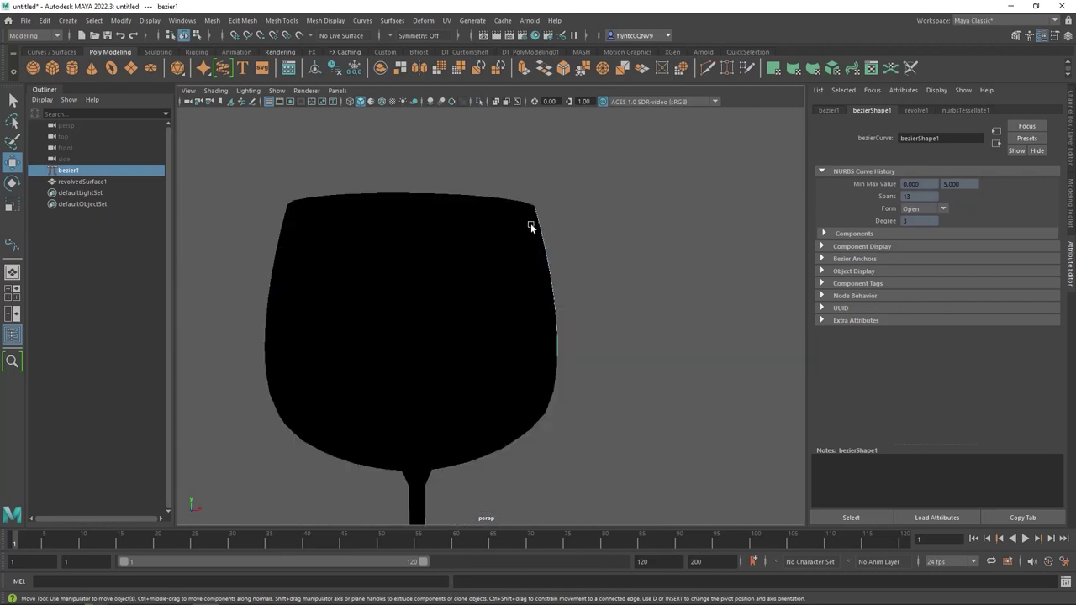
Raise the profile's rim control vertex and pull it inward to narrow the rim
right_click(579, 209)
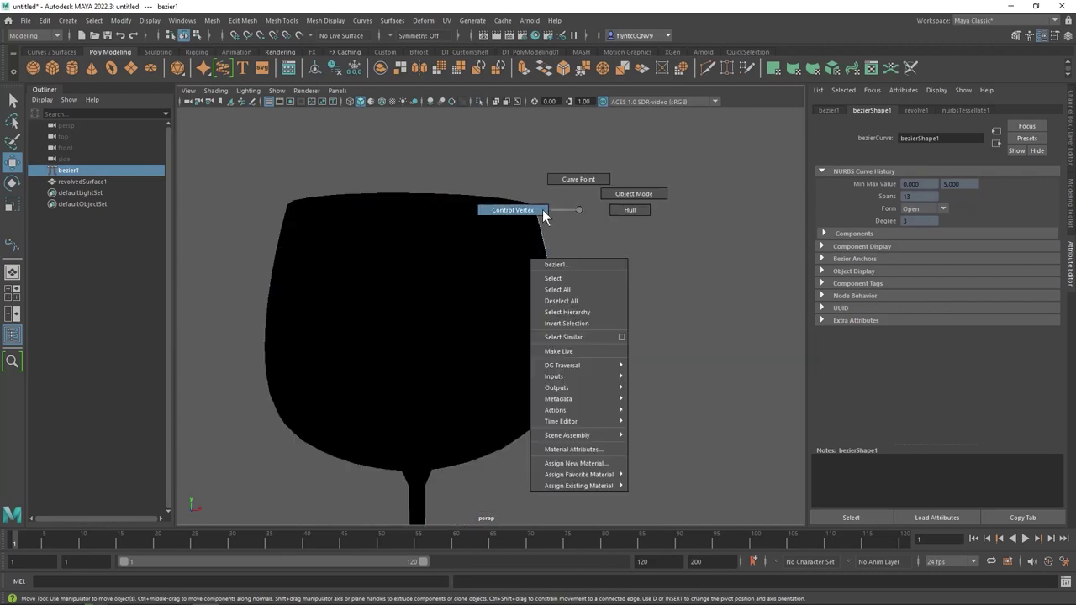
left_click(540, 214)
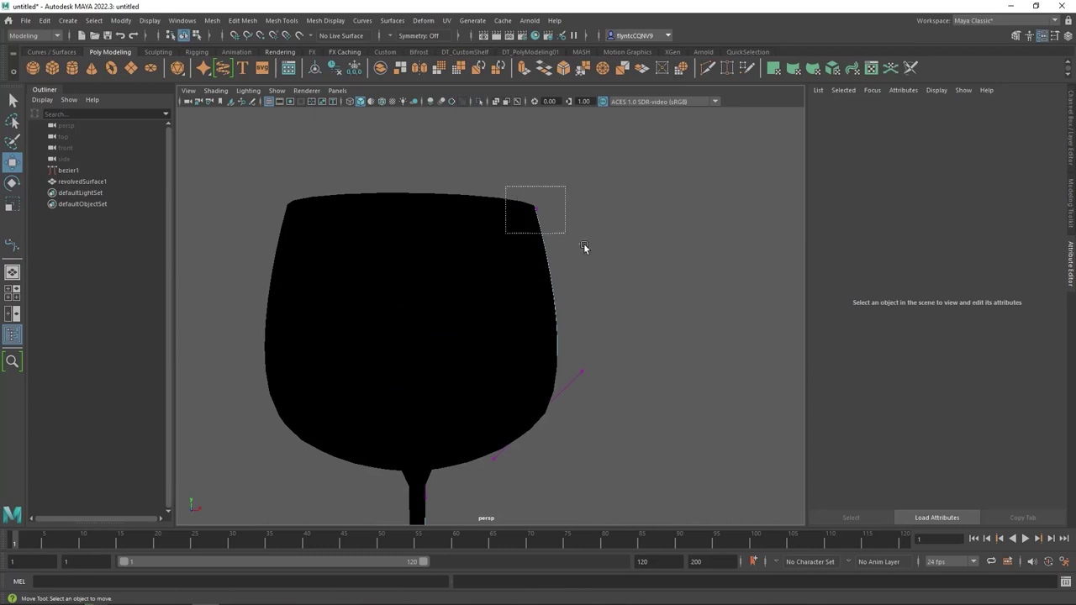
mouse_move(584, 248)
left_mouse_down()
mouse_move(538, 212)
mouse_move(529, 162)
left_mouse_up()
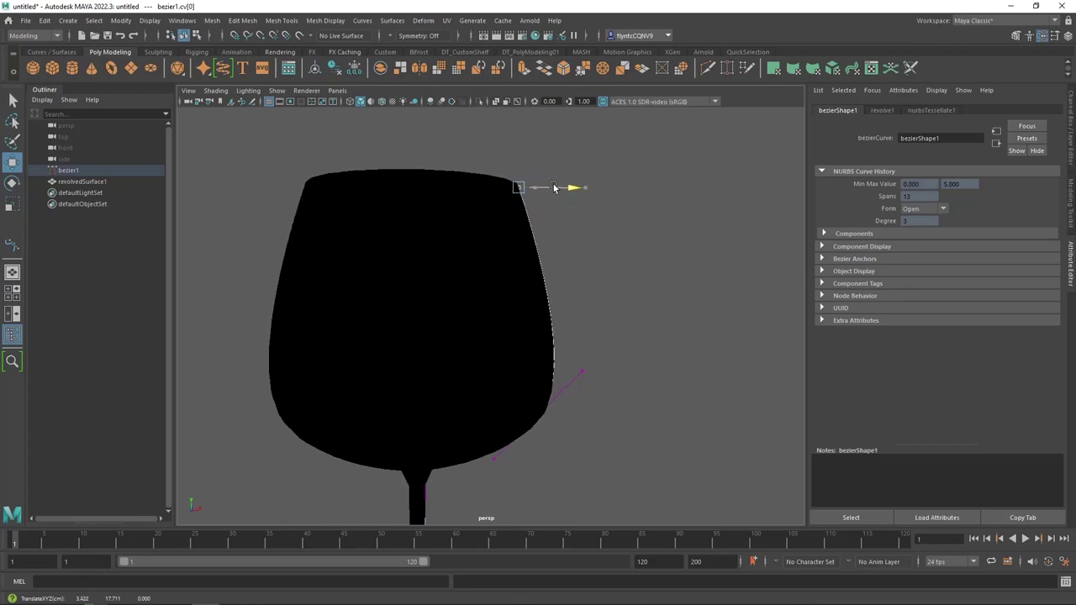
scroll(538, 314, "up", 5)
scroll(541, 319, "down", 6)
scroll(538, 318, "down", 3)
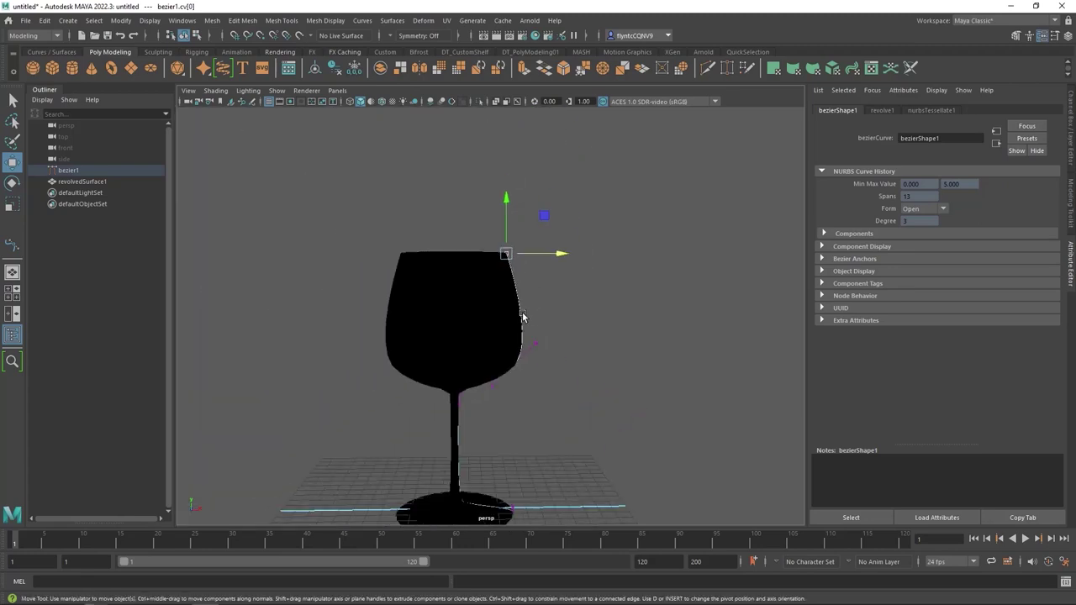
scroll(521, 314, "down", 1)
left_click_drag(506, 206, 505, 187)
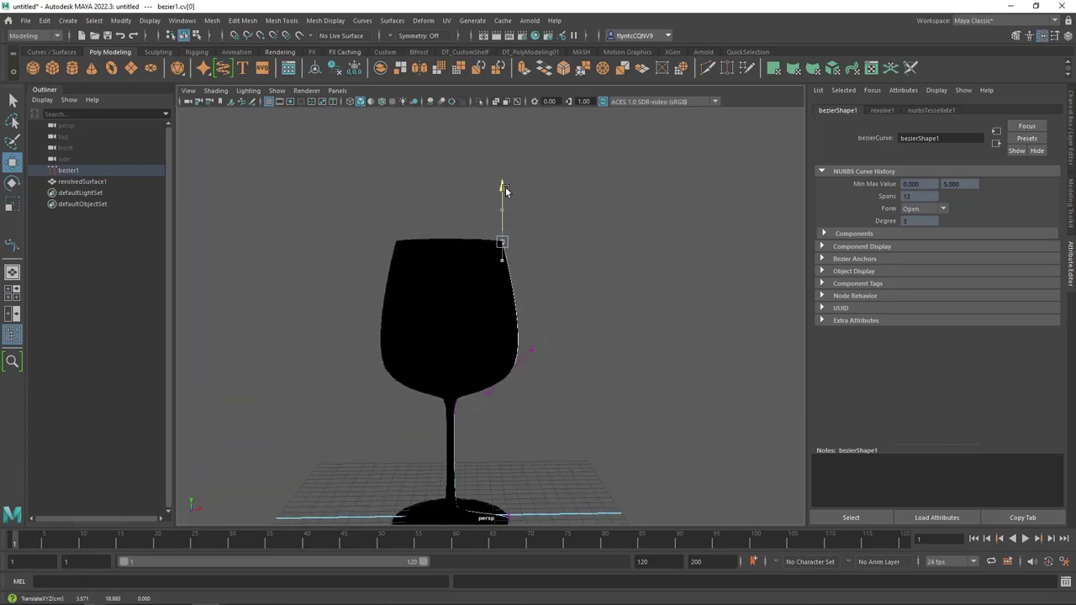
left_click_drag(551, 245, 540, 245)
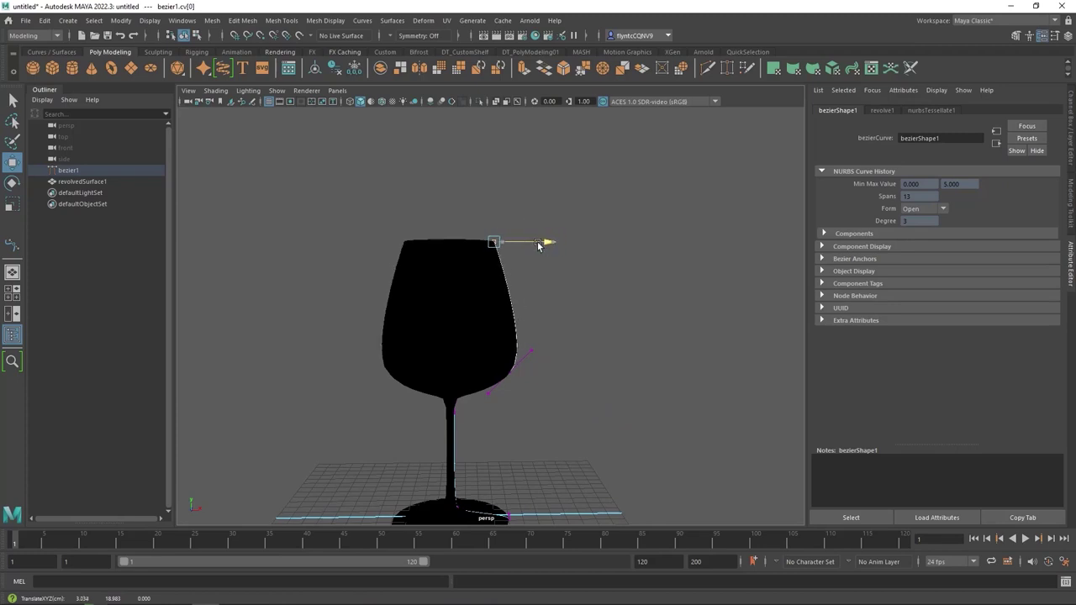
Move anchor cv[3] along X to reshape the lower bowl
left_click(510, 373)
left_click_drag(554, 376, 548, 375)
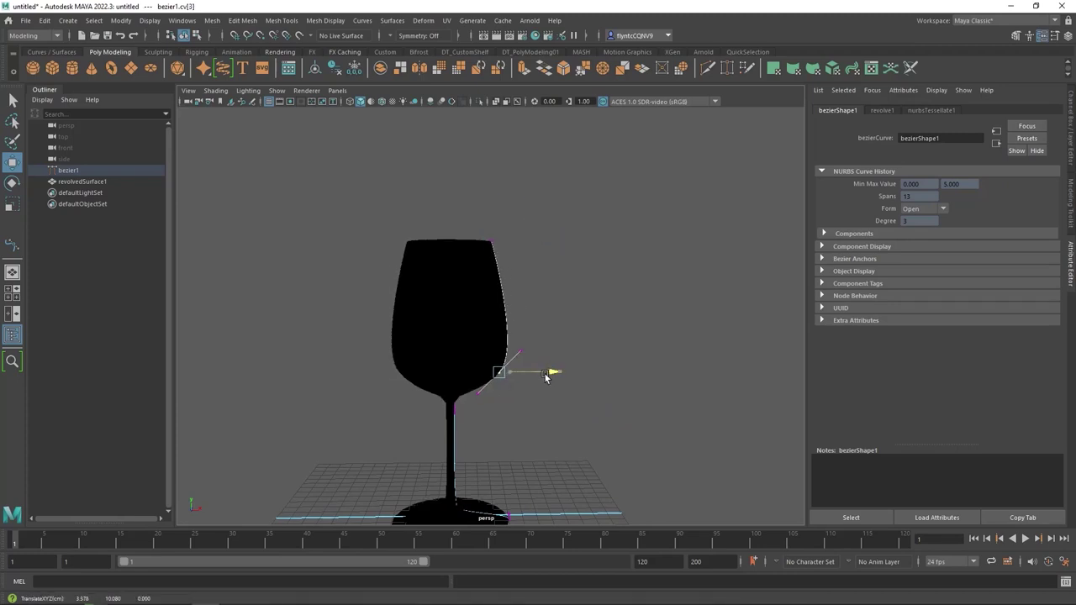
left_click(552, 423)
mouse_move(553, 423)
left_mouse_down("alt")
mouse_move(556, 351)
mouse_move(569, 353)
mouse_move(564, 365)
left_mouse_up("alt")
Translate revolvedSurface1 along X so it stands beside the bezier1 curve
left_click(509, 303)
left_click_drag(509, 302, 535, 290, "alt")
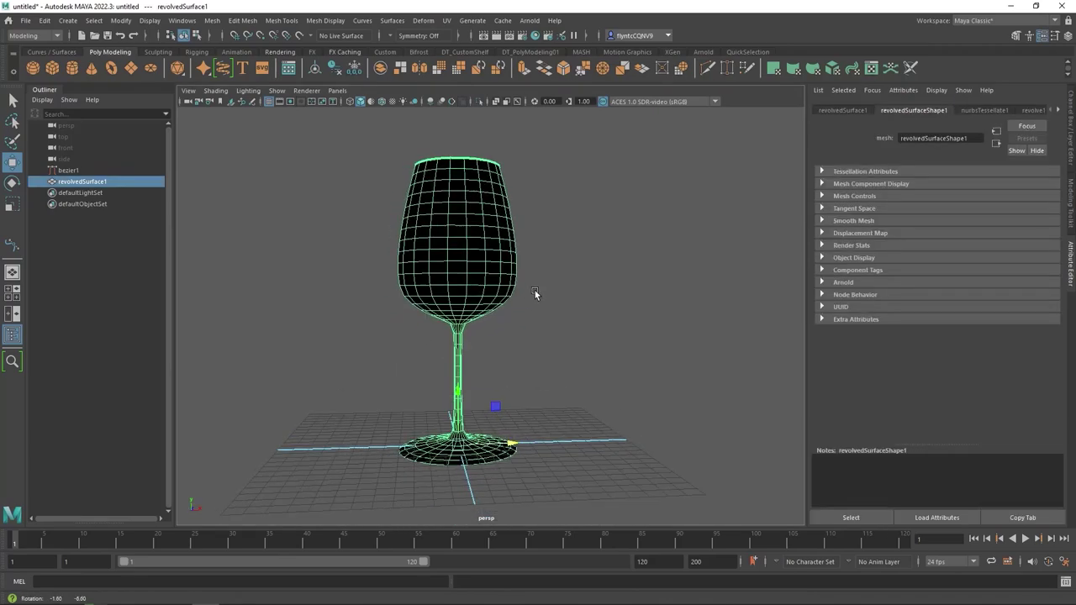
left_click(68, 169)
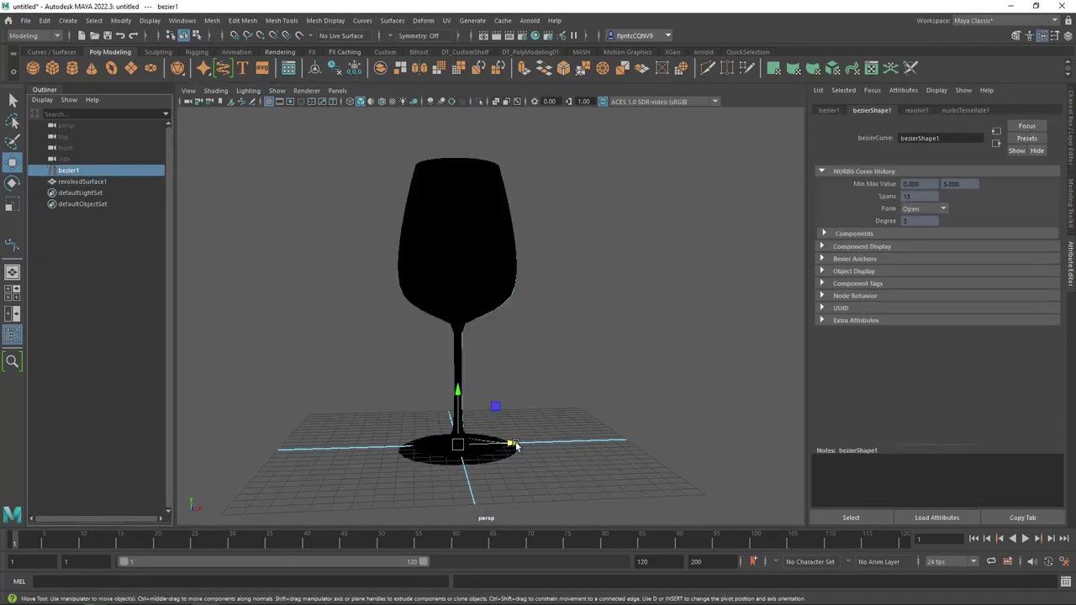
mouse_move(511, 442)
left_mouse_down()
mouse_move(580, 440)
mouse_move(463, 446)
mouse_move(619, 446)
mouse_move(466, 455)
mouse_move(557, 457)
mouse_move(517, 459)
left_mouse_up()
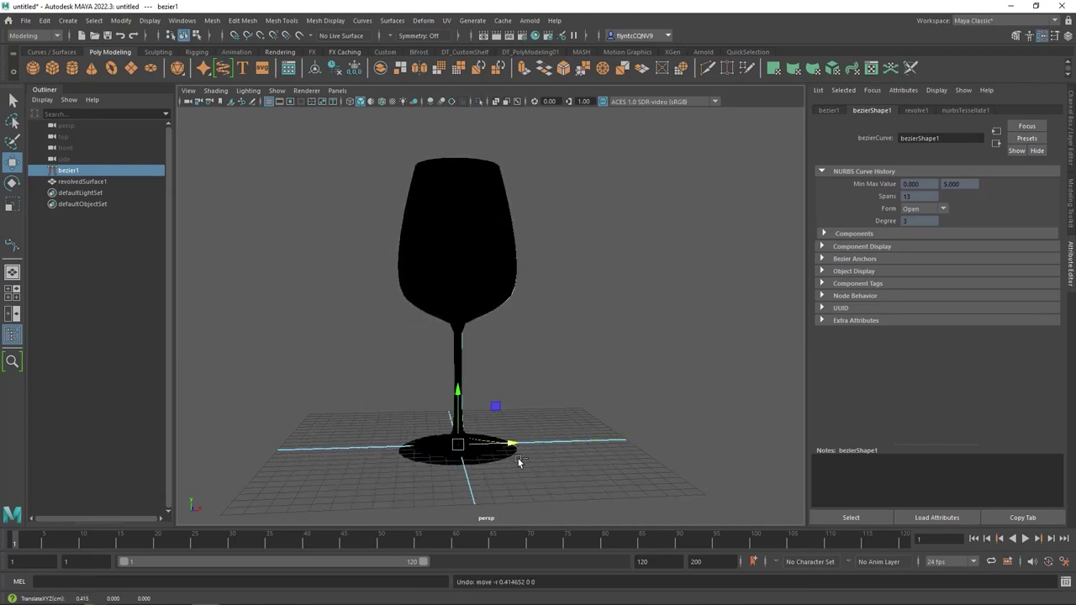
left_click(484, 267)
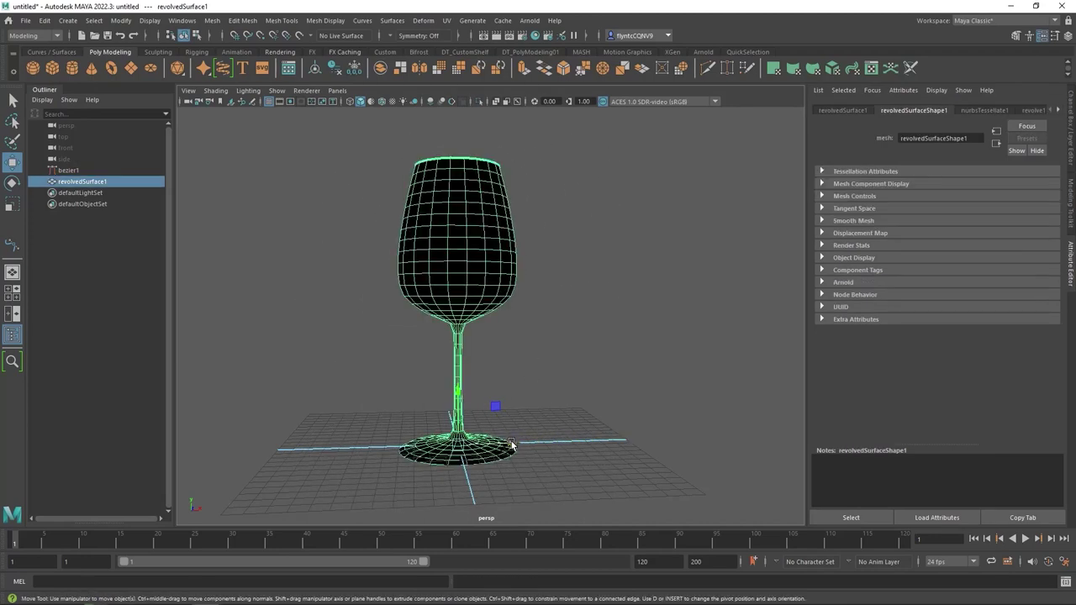
left_click_drag(511, 445, 344, 446)
Nudge the profile curve's top control point slightly outward
left_click(481, 322)
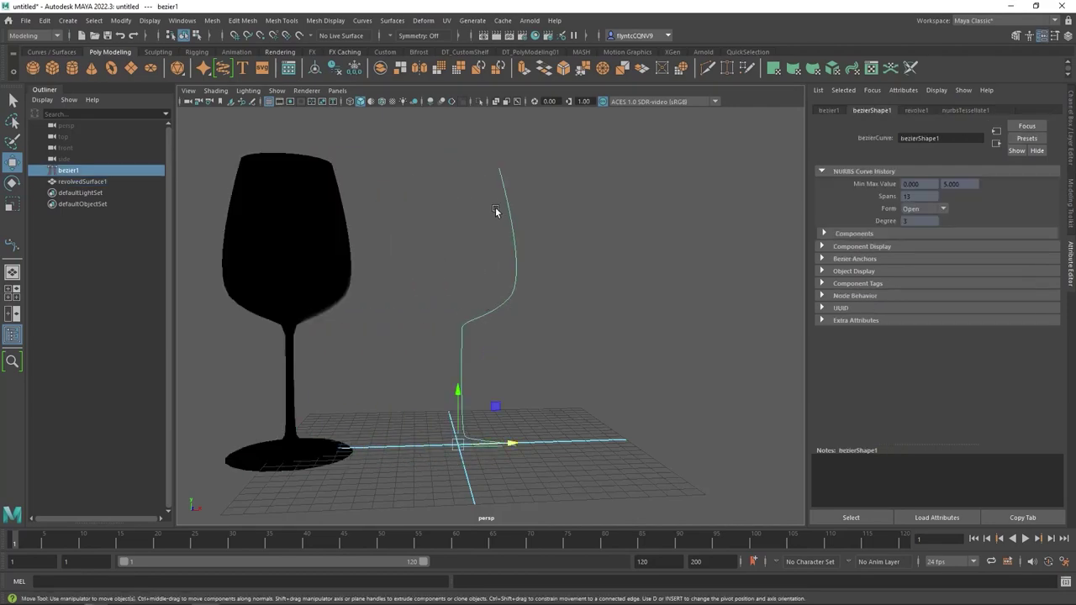
right_click(501, 205)
left_click(445, 206)
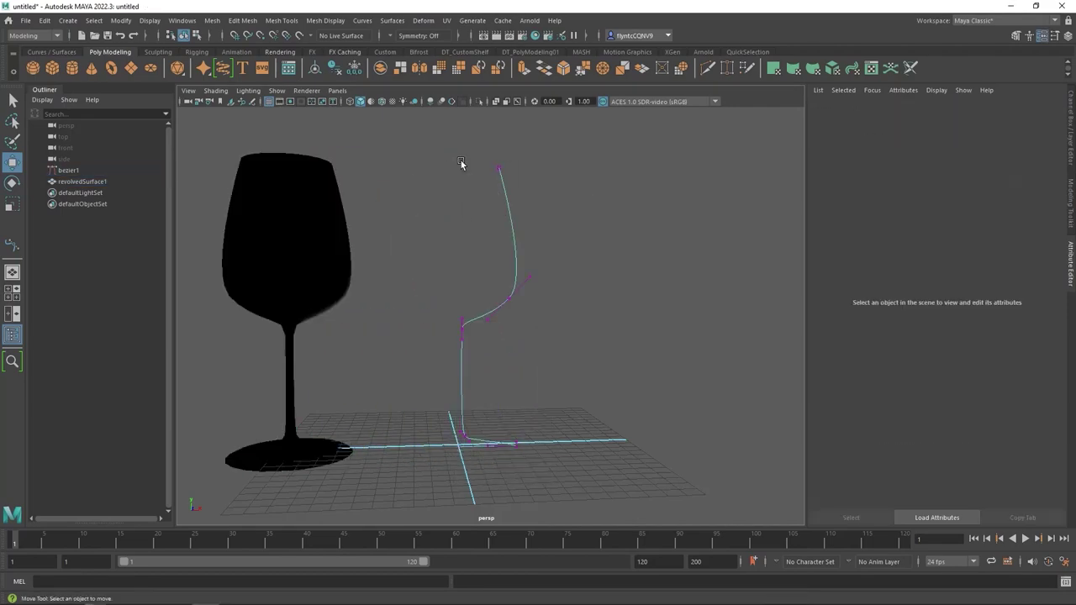
left_click(499, 168)
left_click_drag(557, 175, 552, 183)
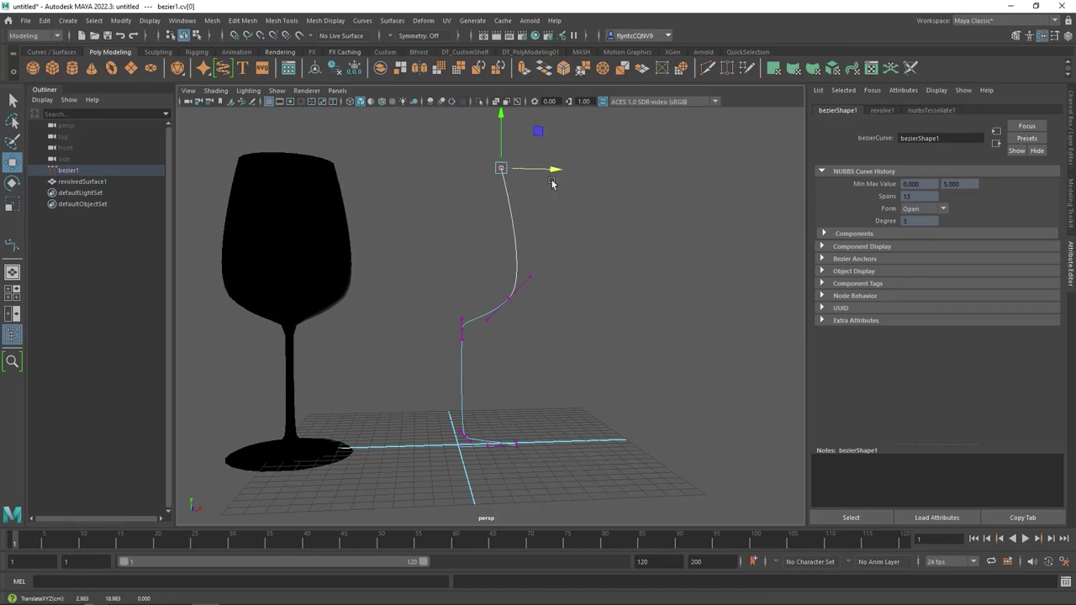
left_click_drag(563, 327, 577, 312, "alt")
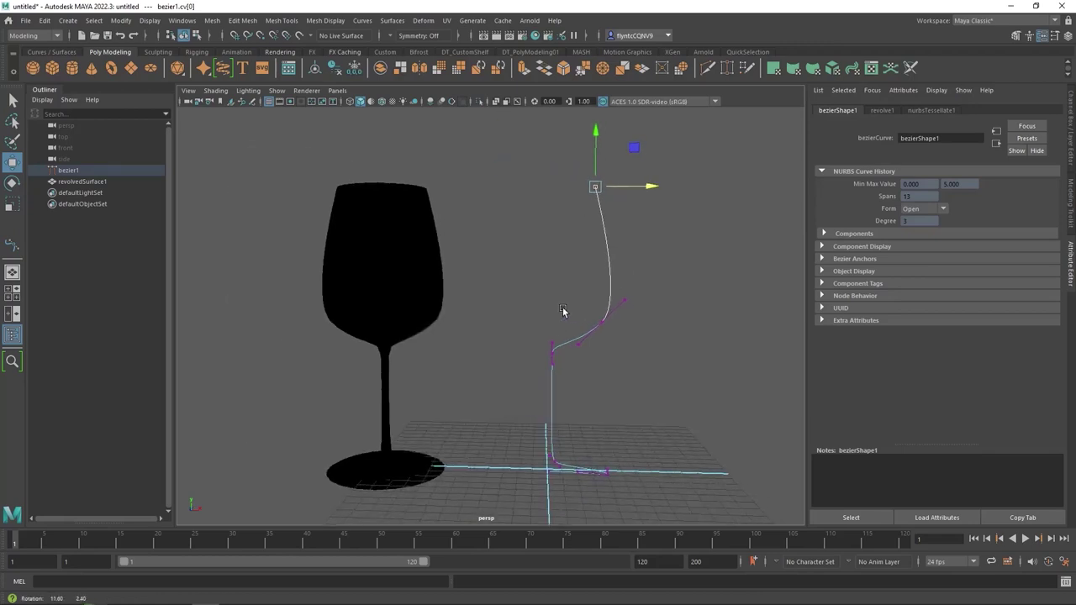
Delete all construction history via Edit > Delete All by Type > History
left_click(389, 238)
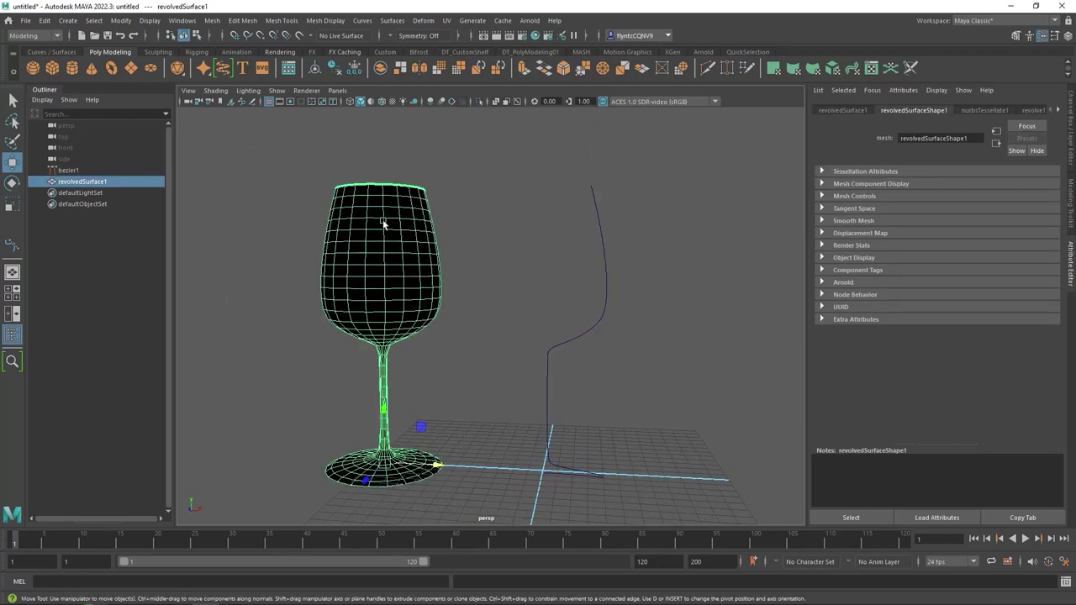
left_click(45, 21)
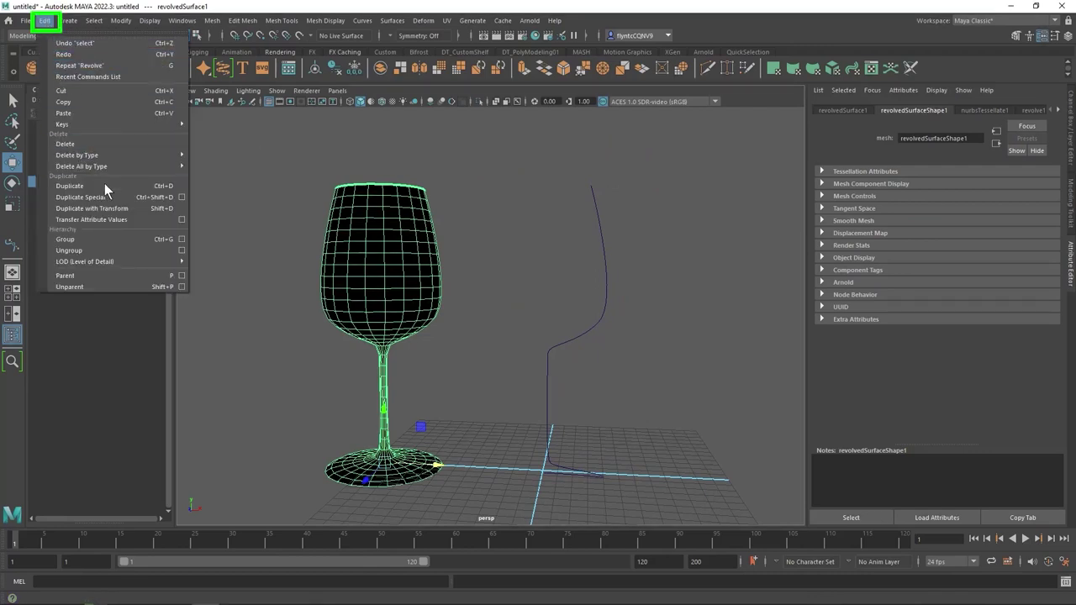
left_click(117, 165)
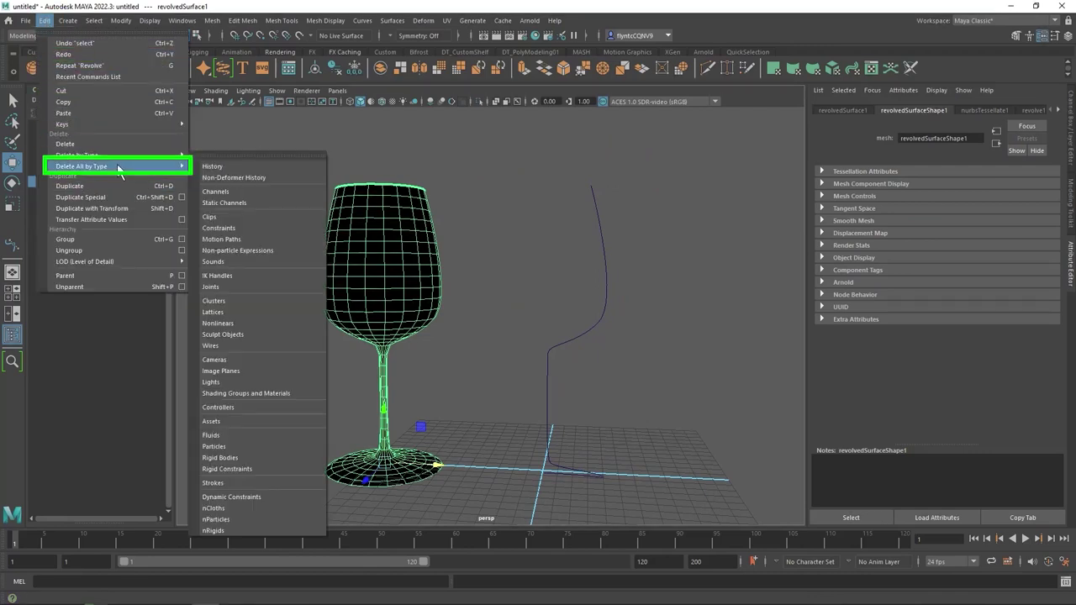
left_click(221, 167)
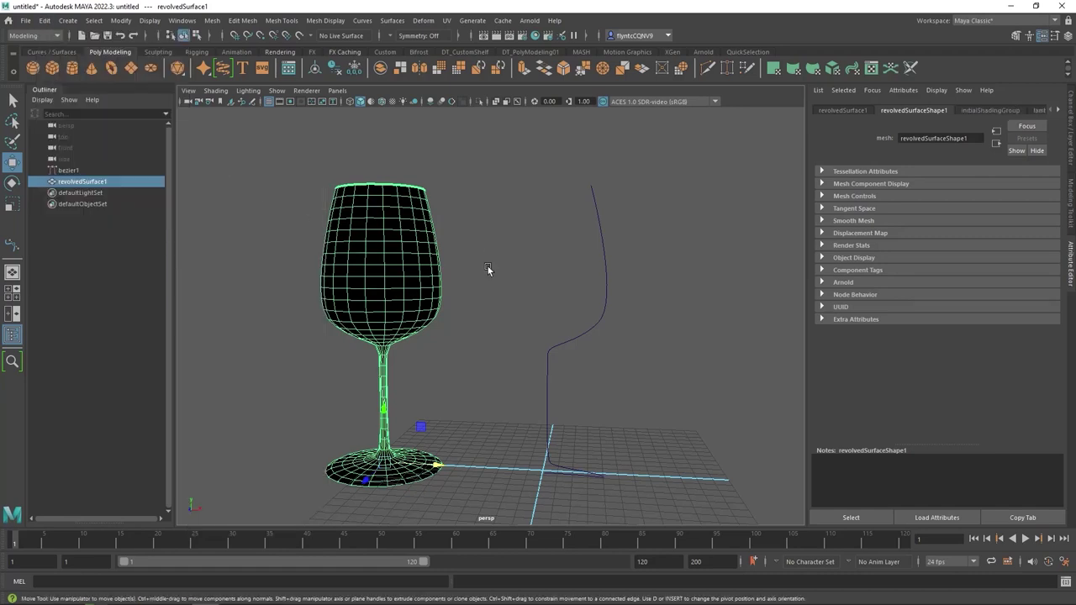
Move bezier1's top anchor and confirm the glass no longer updates
left_click(594, 242)
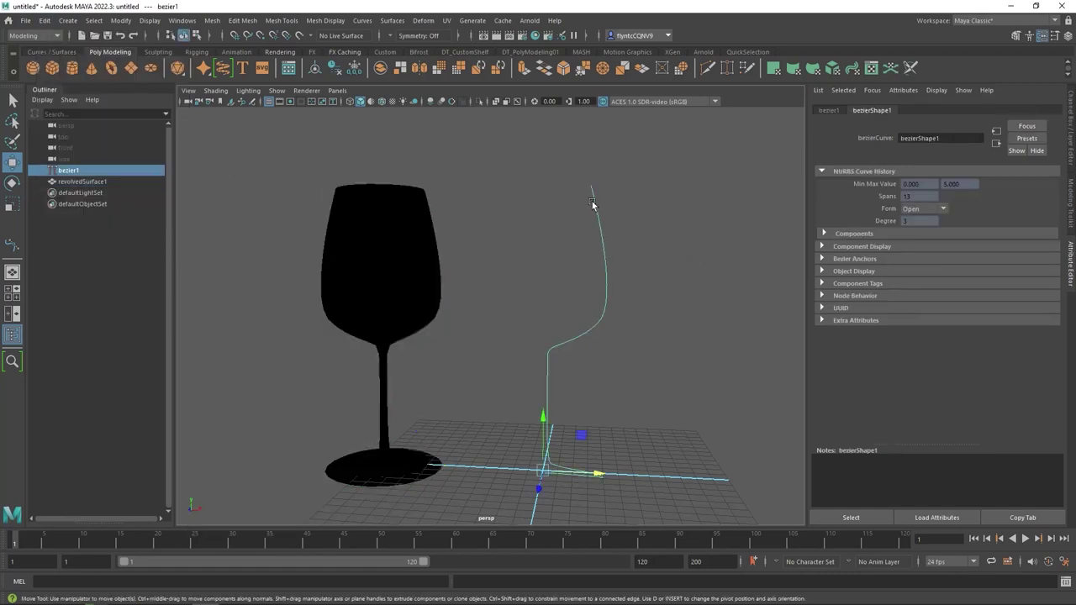
right_click(594, 204)
left_click(528, 200)
mouse_move(541, 173)
left_mouse_down()
mouse_move(609, 197)
mouse_move(658, 192)
mouse_move(641, 192)
left_mouse_up()
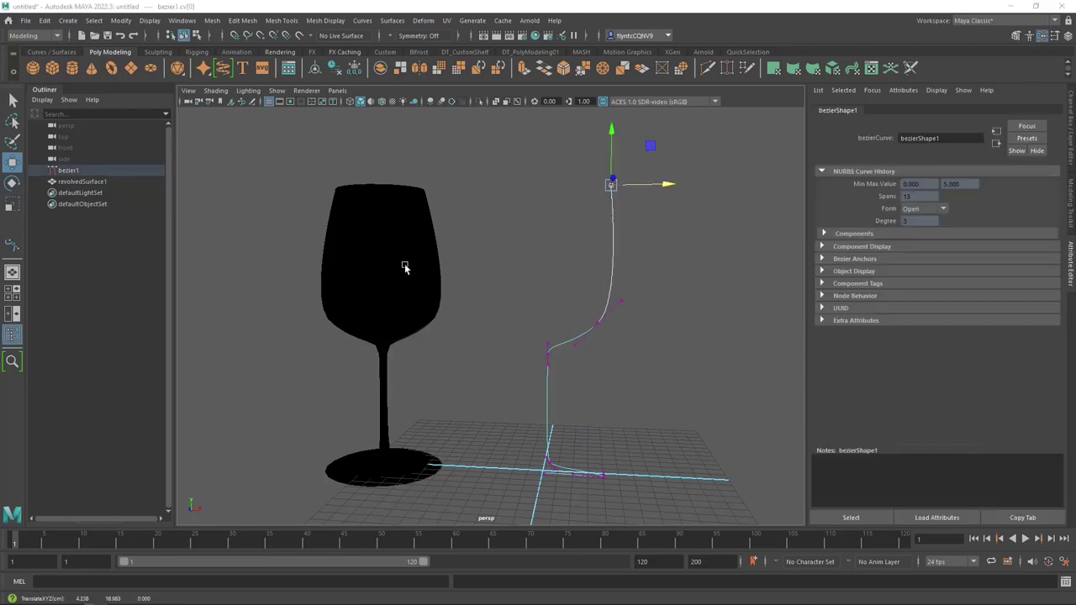
left_click(420, 294)
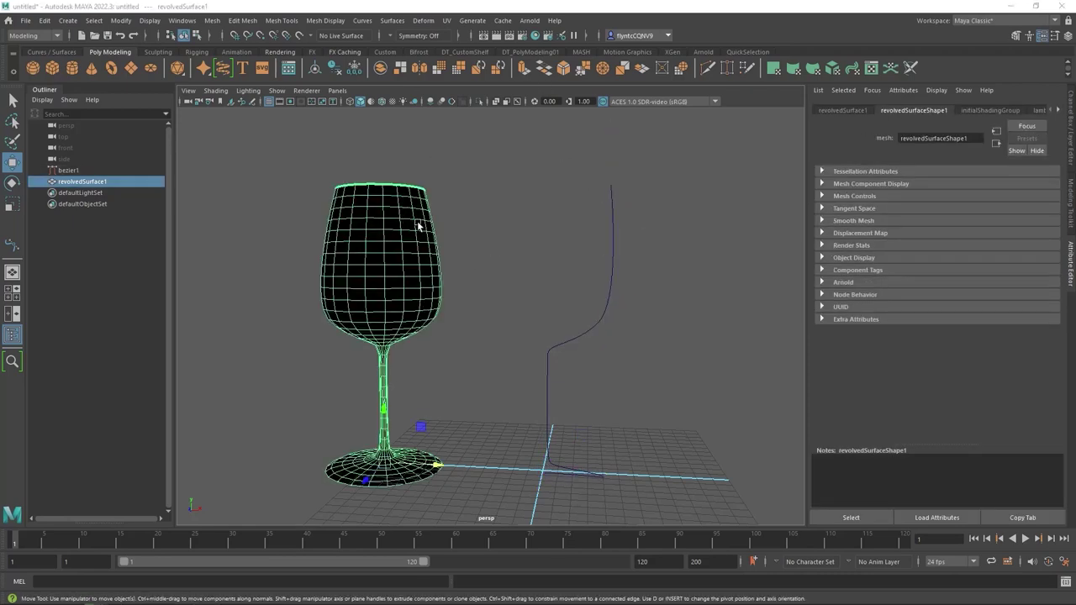
Switch the glass to Face mode and select all its faces
scroll(437, 261, "up", 3)
scroll(456, 293, "down", 3)
scroll(446, 307, "up", 4)
scroll(487, 294, "up", 3)
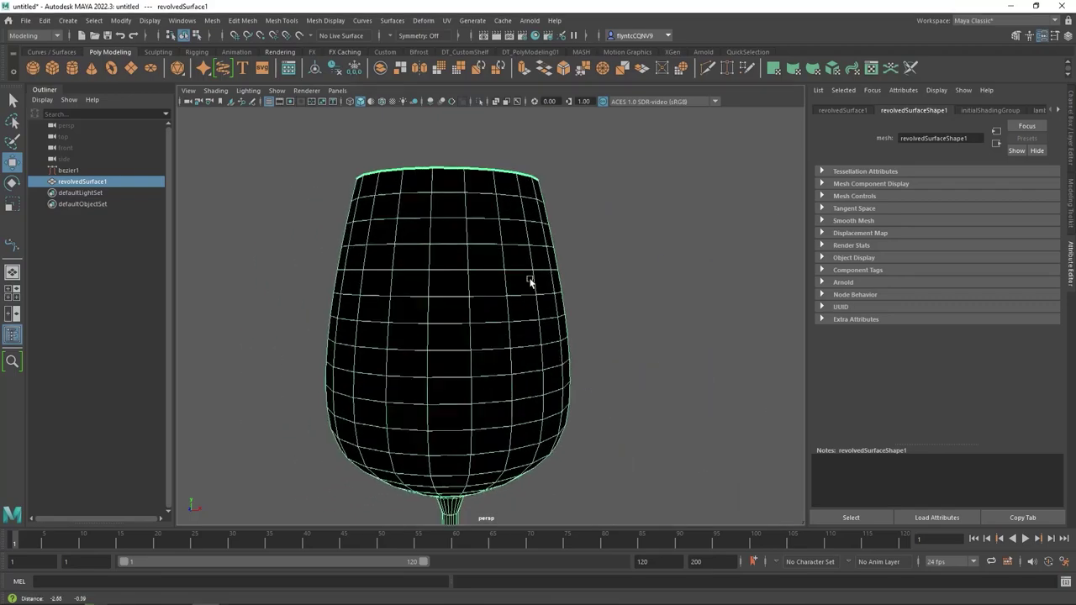
mouse_move(529, 282)
left_mouse_down("alt")
mouse_move(487, 240)
mouse_move(511, 295)
mouse_move(499, 350)
mouse_move(439, 476)
mouse_move(458, 322)
mouse_move(445, 269)
mouse_move(420, 300)
mouse_move(412, 338)
mouse_move(434, 406)
mouse_move(410, 312)
mouse_move(399, 356)
mouse_move(421, 312)
mouse_move(440, 324)
left_mouse_up("alt")
scroll(439, 325, "down", 5)
mouse_move(446, 281)
left_mouse_down("alt")
mouse_move(480, 336)
mouse_move(457, 300)
mouse_move(398, 299)
mouse_move(392, 287)
left_mouse_up("alt")
right_click(392, 286)
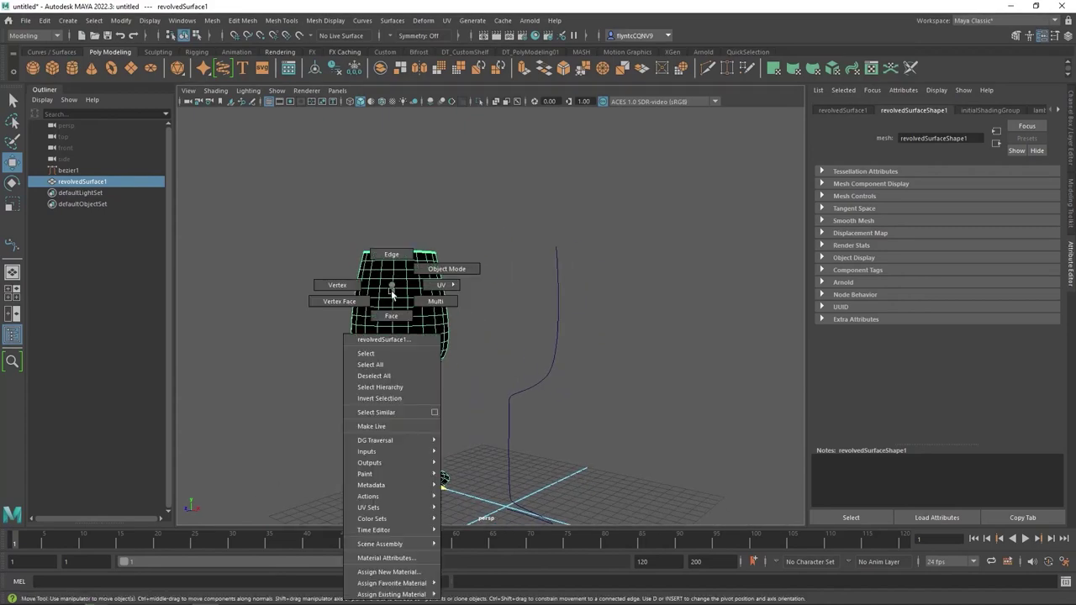
left_click(386, 309)
mouse_move(286, 185)
left_mouse_down()
mouse_move(485, 519)
mouse_move(480, 512)
left_mouse_up()
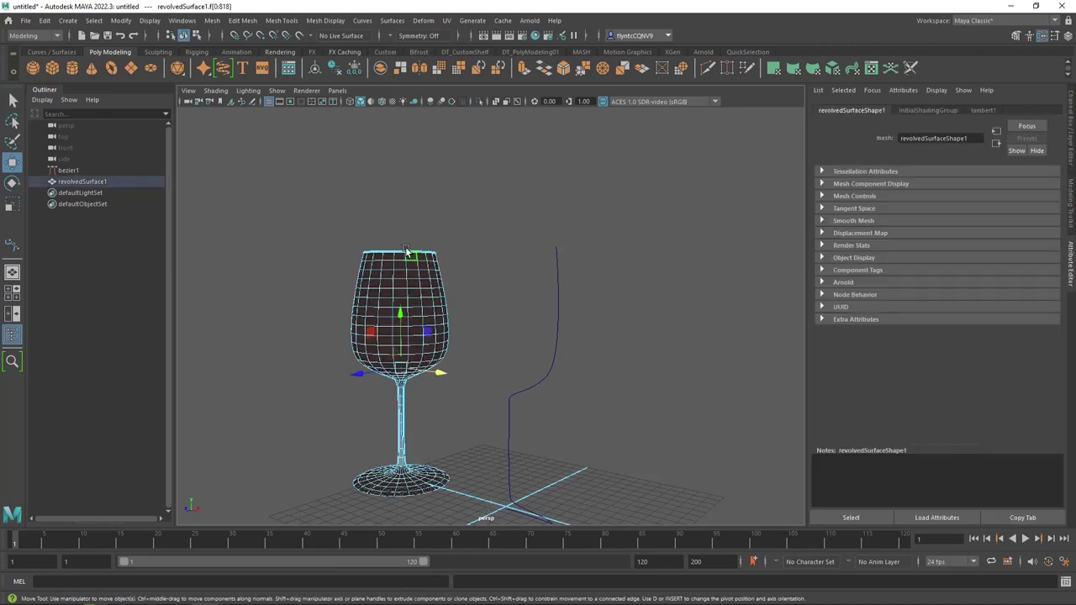
Reverse the selected face normals, then deselect and tumble to check the grey shading
mouse_move(401, 218)
right_mouse_down("shift")
mouse_move(428, 232)
mouse_move(493, 215)
mouse_move(495, 238)
right_mouse_up("shift")
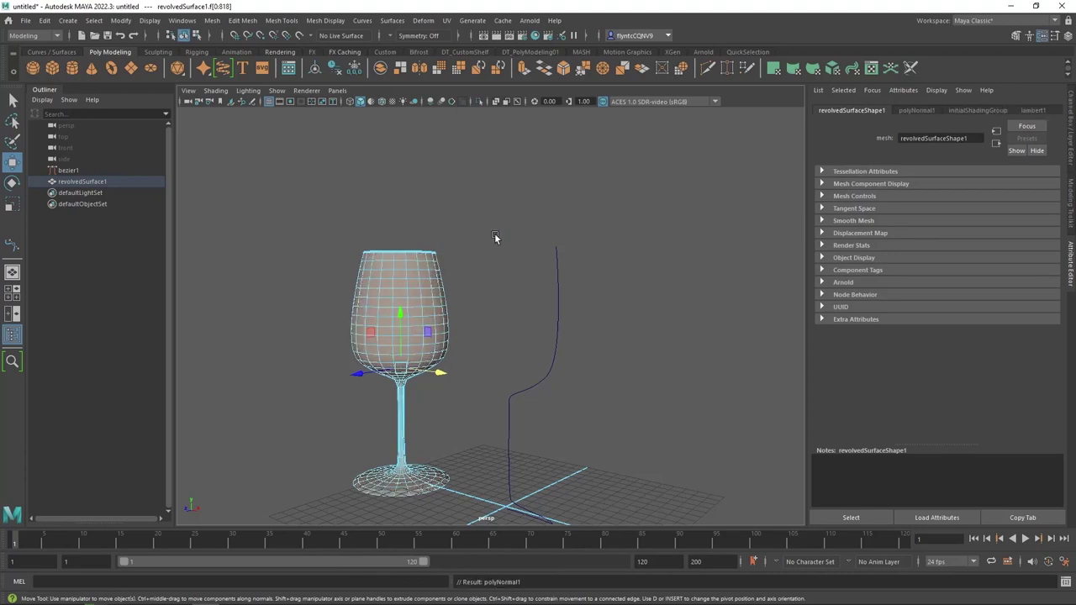
left_click(485, 316)
mouse_move(493, 310)
left_mouse_down("alt")
mouse_move(442, 405)
mouse_move(502, 346)
mouse_move(520, 294)
mouse_move(517, 331)
mouse_move(444, 373)
mouse_move(454, 338)
mouse_move(467, 334)
mouse_move(434, 397)
mouse_move(470, 354)
mouse_move(469, 332)
left_mouse_up("alt")
scroll(432, 365, "down", 3)
scroll(432, 365, "up", 1)
scroll(432, 363, "up", 3)
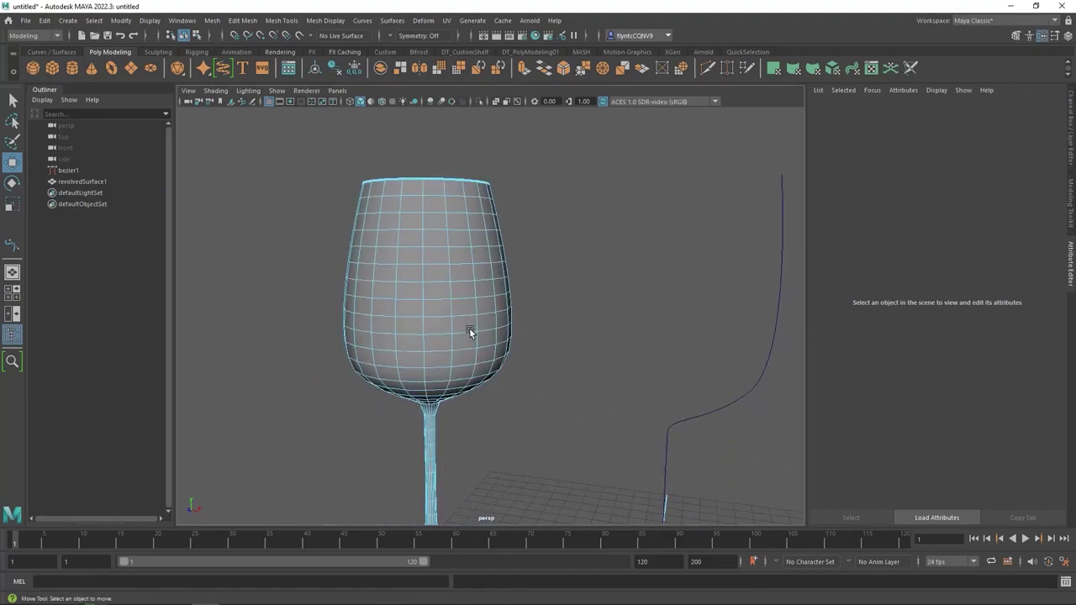
scroll(469, 332, "up", 3)
scroll(468, 332, "down", 5)
Select the whole glass and start an Extrude on its faces
right_click_drag(468, 270, 517, 267)
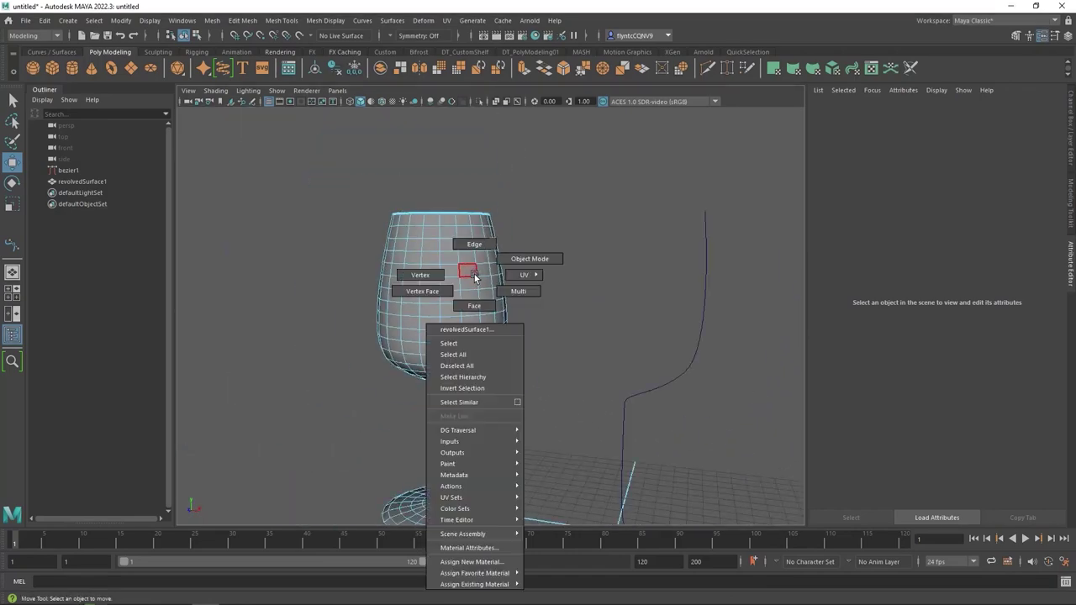
left_click_drag(499, 271, 482, 194, "alt")
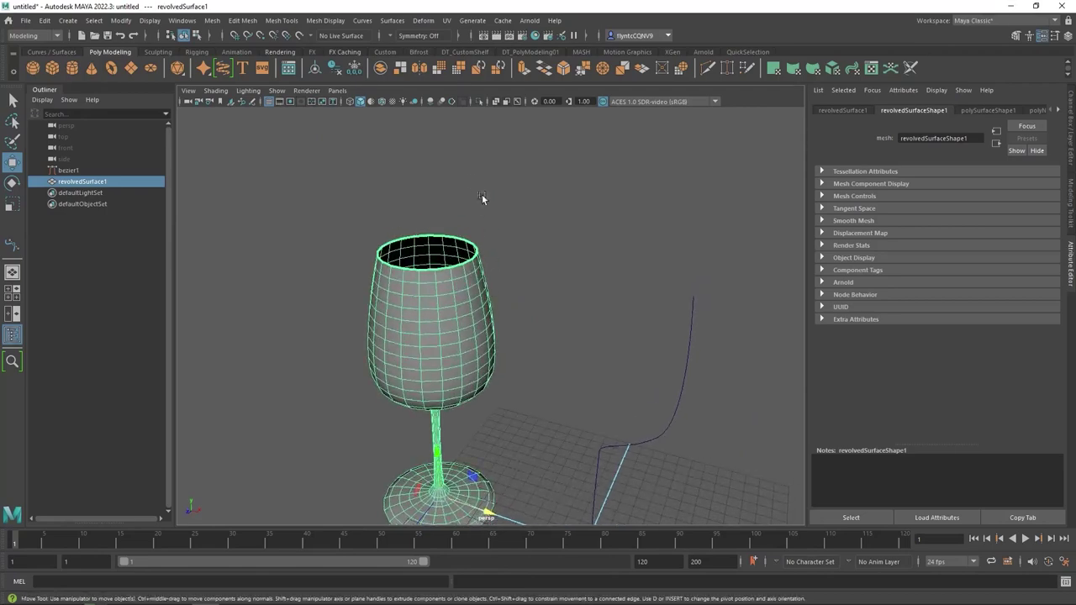
right_click(421, 164, "shift")
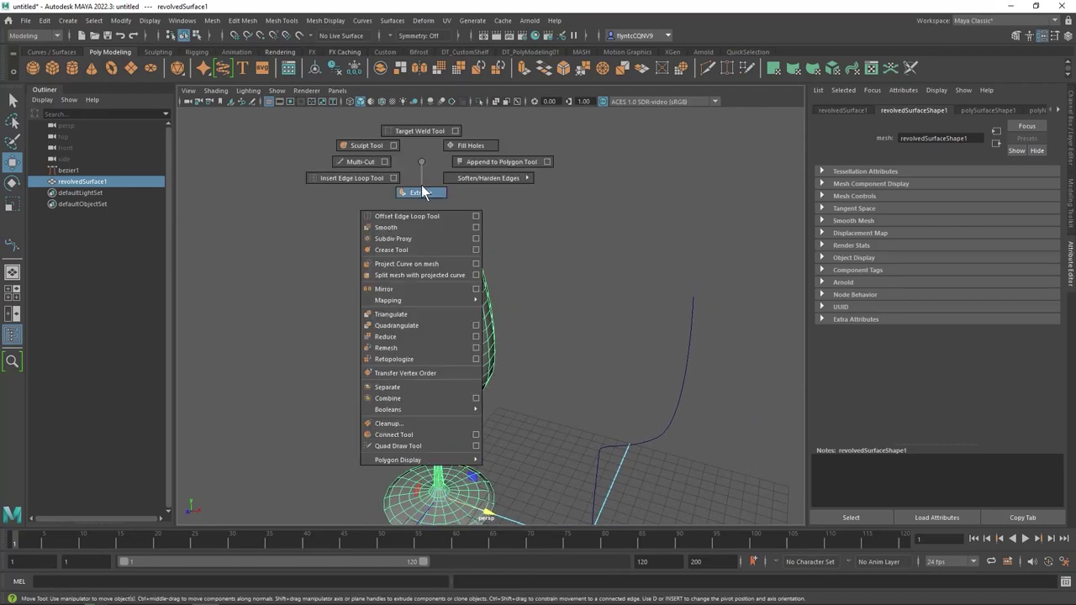
left_click(423, 191)
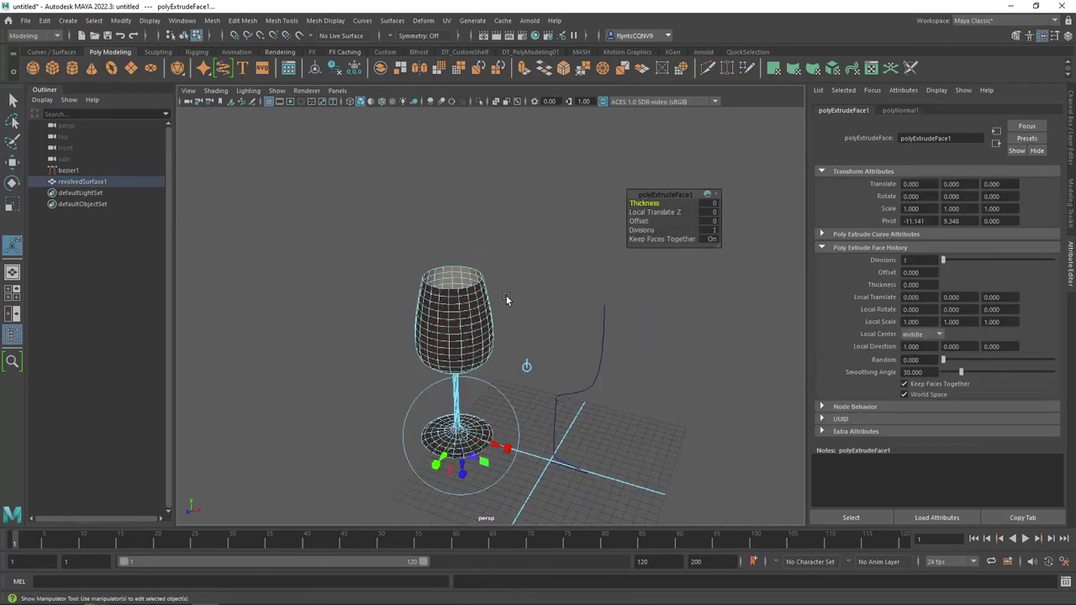
scroll(506, 296, "up", 2)
scroll(506, 296, "up", 3)
scroll(506, 296, "up", 2)
scroll(506, 296, "up", 3)
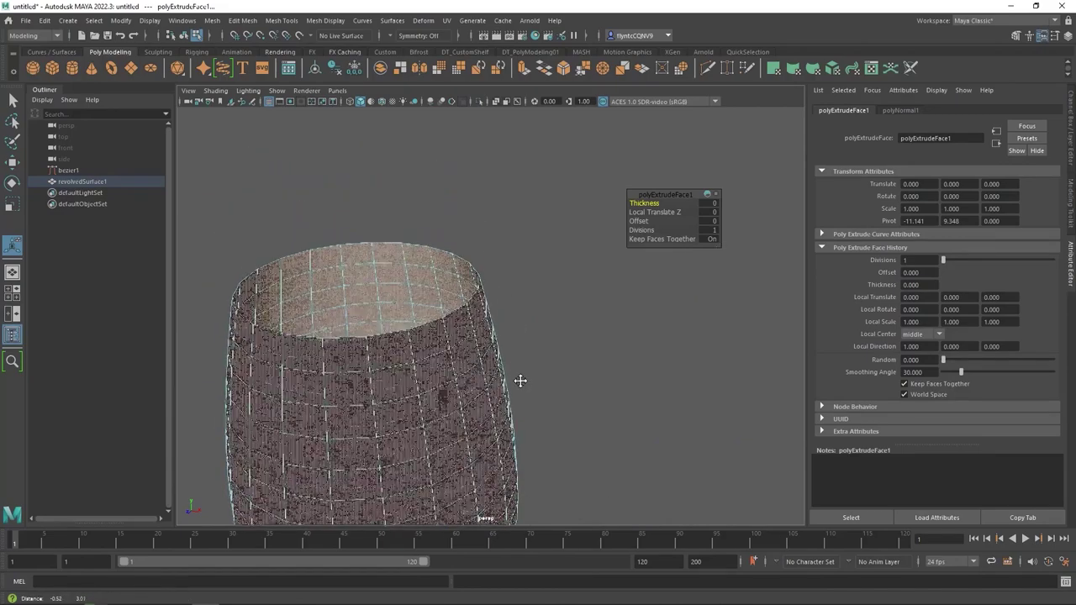
mouse_move(521, 381)
middle_mouse_down("alt")
mouse_move(533, 224)
mouse_move(546, 271)
middle_mouse_up("alt")
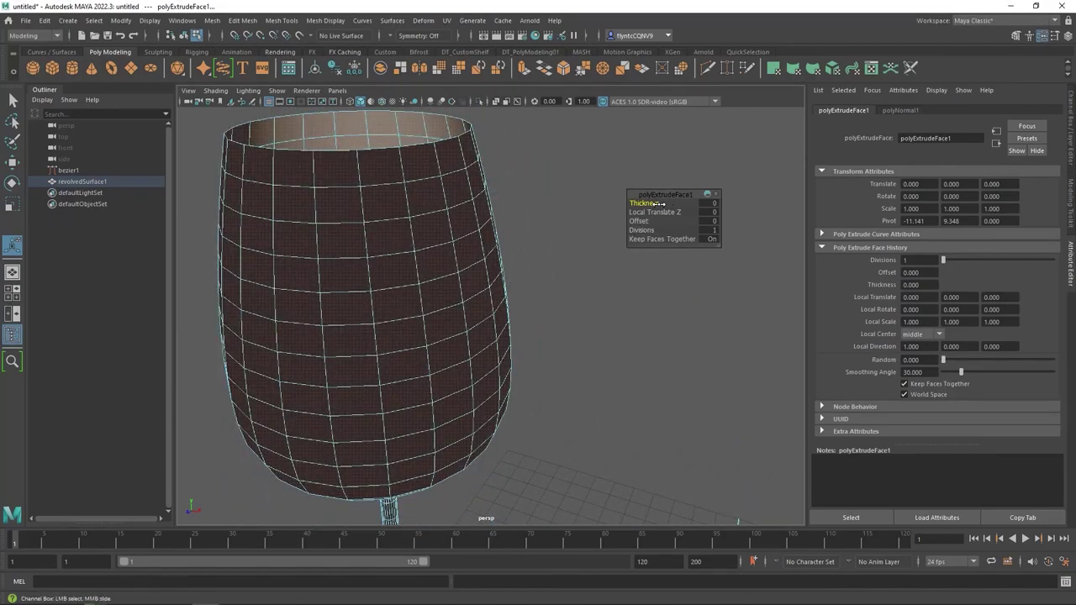
Set the extrude Thickness to 0.1 and check the solid glass wall
left_click_drag(660, 203, 672, 204)
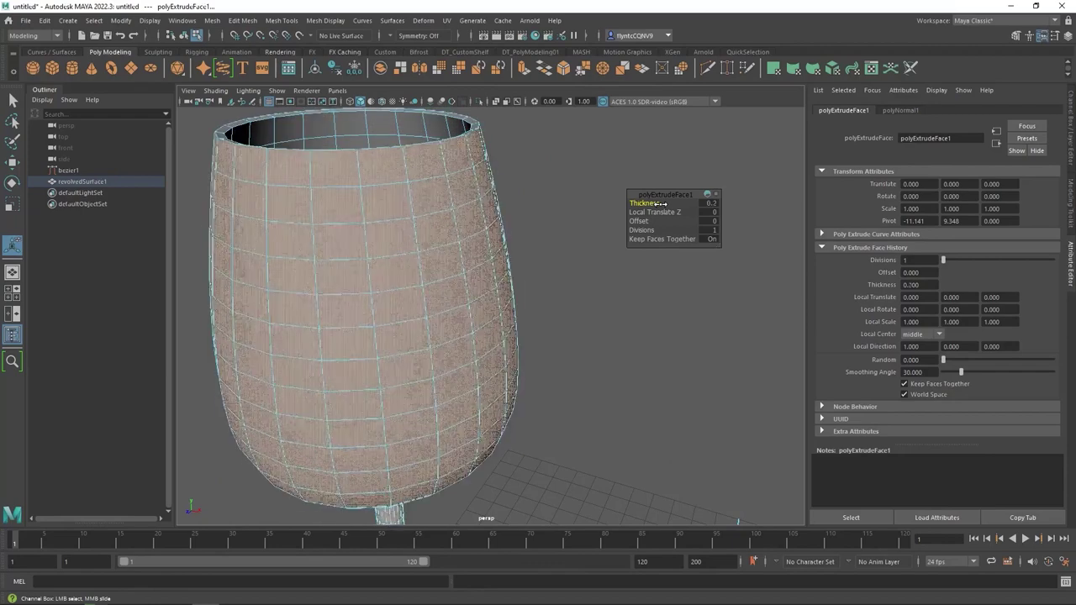
left_click(710, 203)
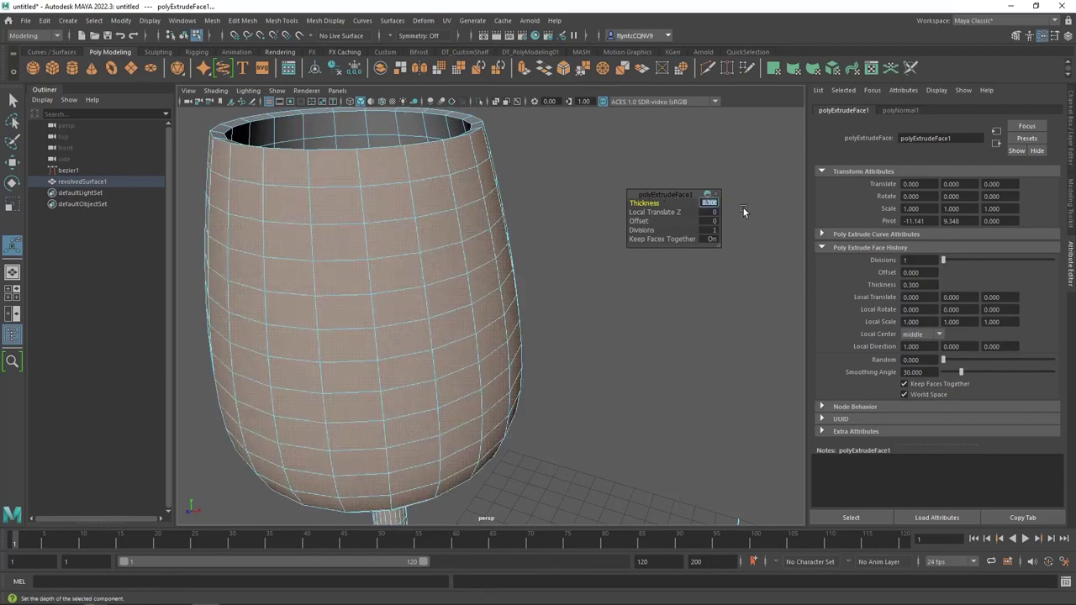
type(".1")
key("Return")
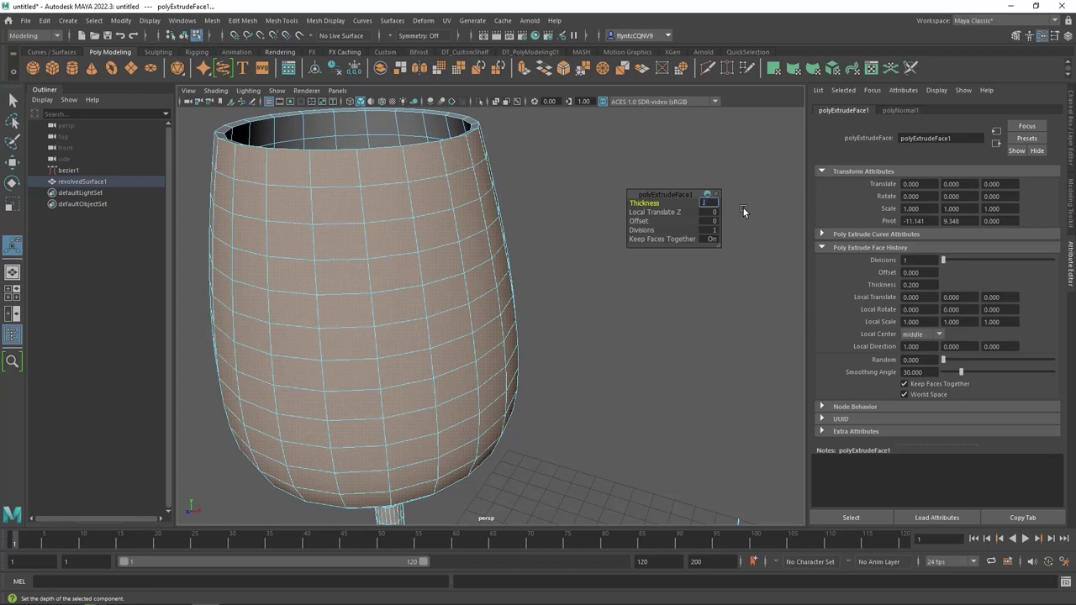
scroll(349, 193, "down", 5)
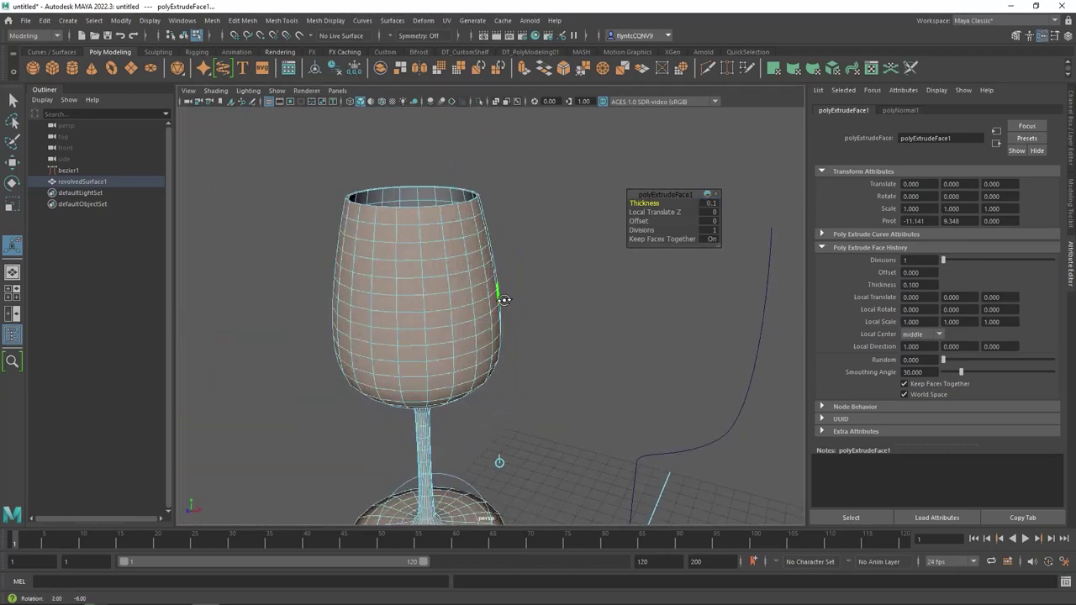
left_click_drag(497, 300, 508, 232, "alt")
Finish extruding and select the whole wine glass mesh in object mode
left_click(14, 100)
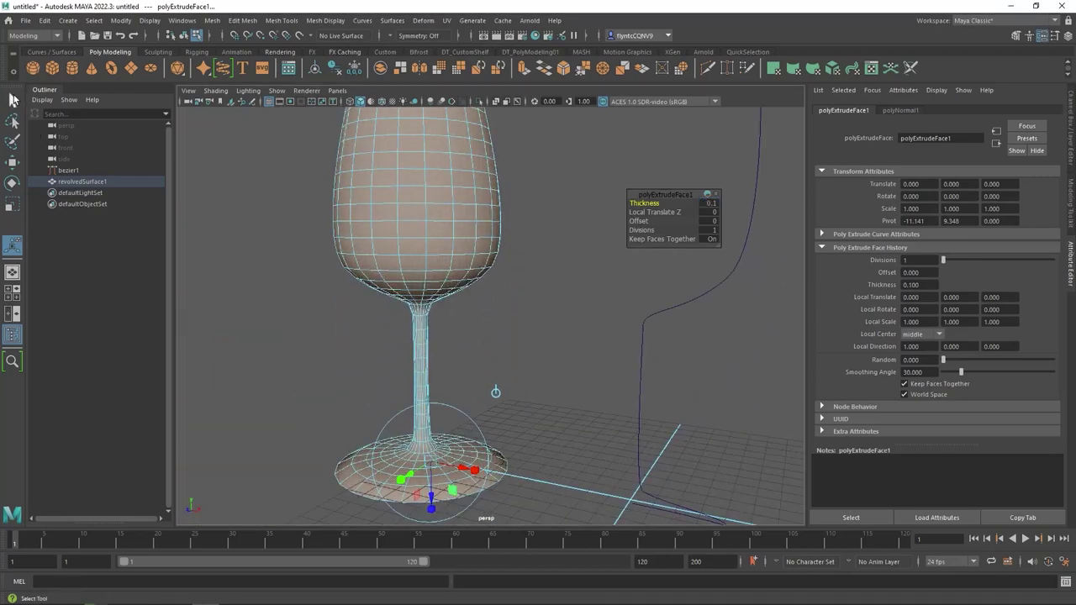
left_click(187, 136)
mouse_move(560, 264)
left_mouse_down("alt")
mouse_move(560, 298)
mouse_move(580, 298)
left_mouse_up("alt")
left_click(537, 238)
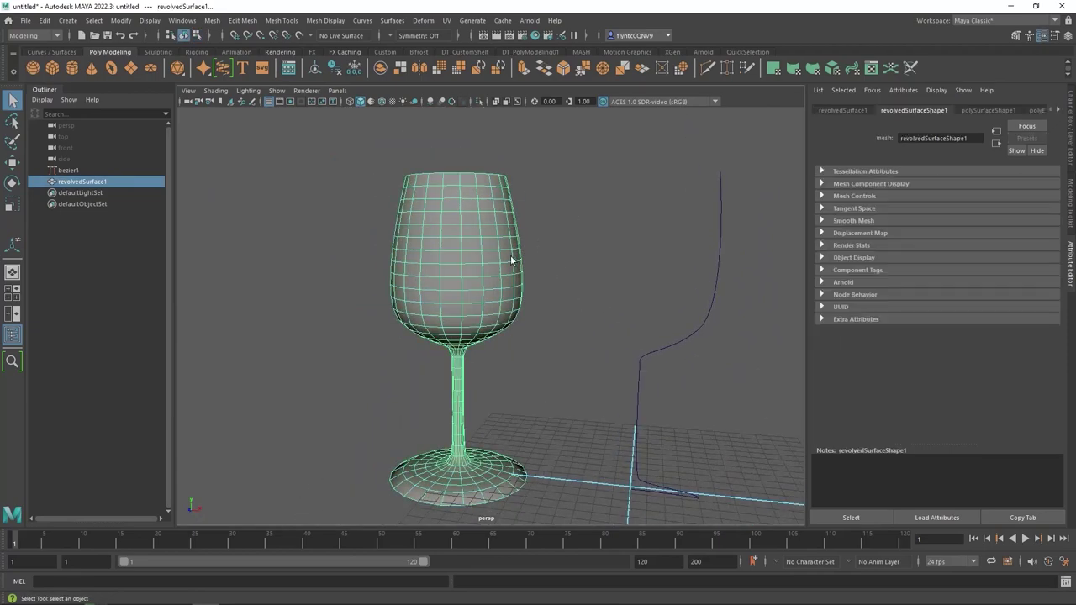
scroll(508, 262, "down", 3)
scroll(503, 264, "up", 3)
scroll(504, 264, "up", 1)
left_click_drag(503, 264, 493, 319, "alt")
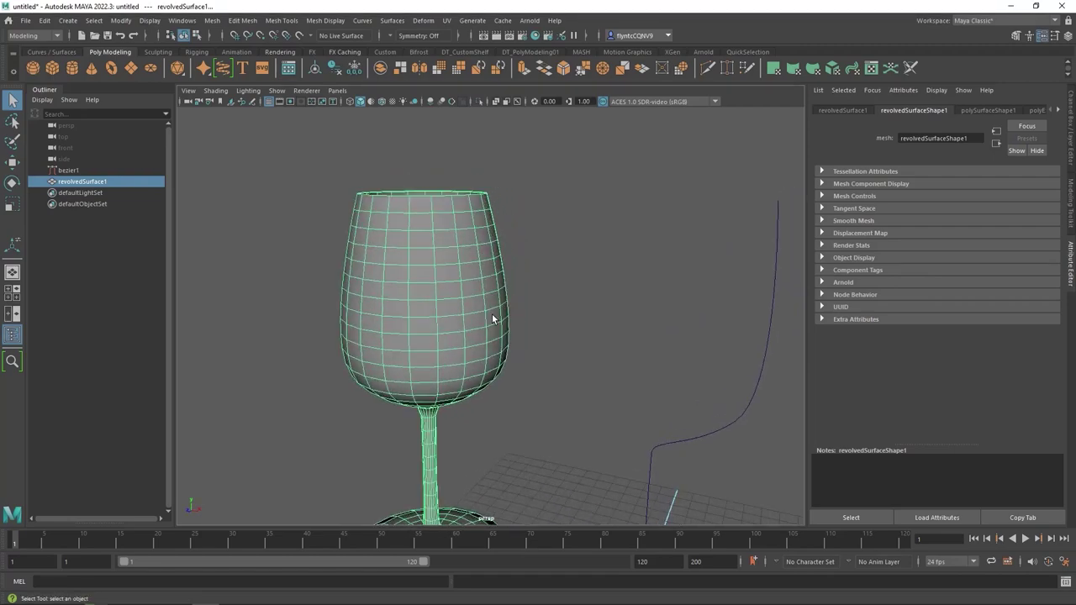
Turn on smooth mesh preview (3) and tumble around the rounded glass
key("3")
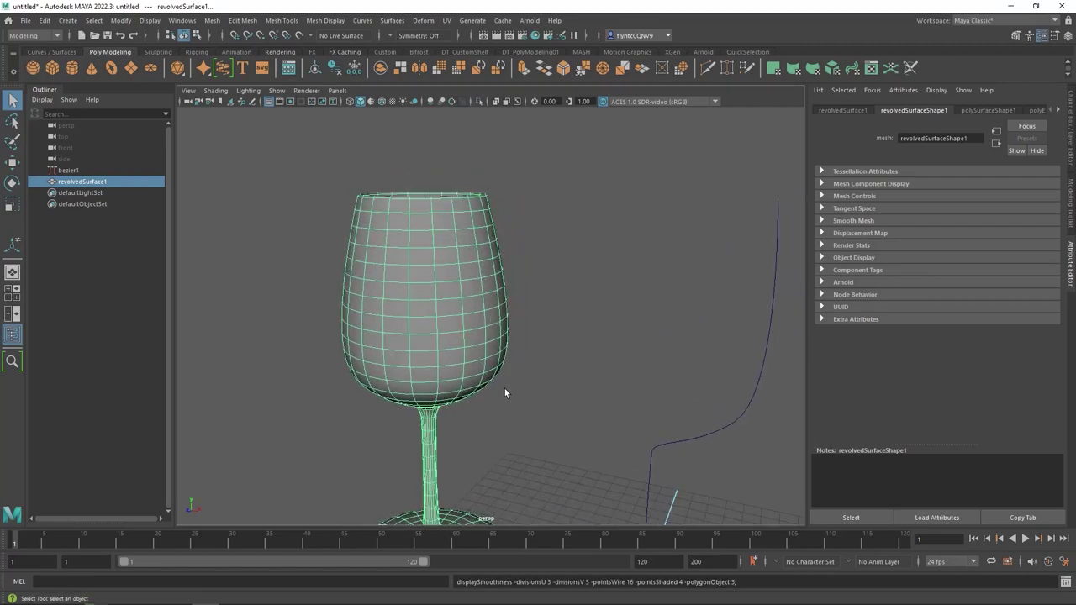
mouse_move(504, 389)
left_mouse_down("alt")
mouse_move(541, 211)
mouse_move(444, 388)
mouse_move(508, 343)
mouse_move(461, 326)
left_mouse_up("alt")
scroll(508, 336, "down", 3)
scroll(508, 336, "down", 2)
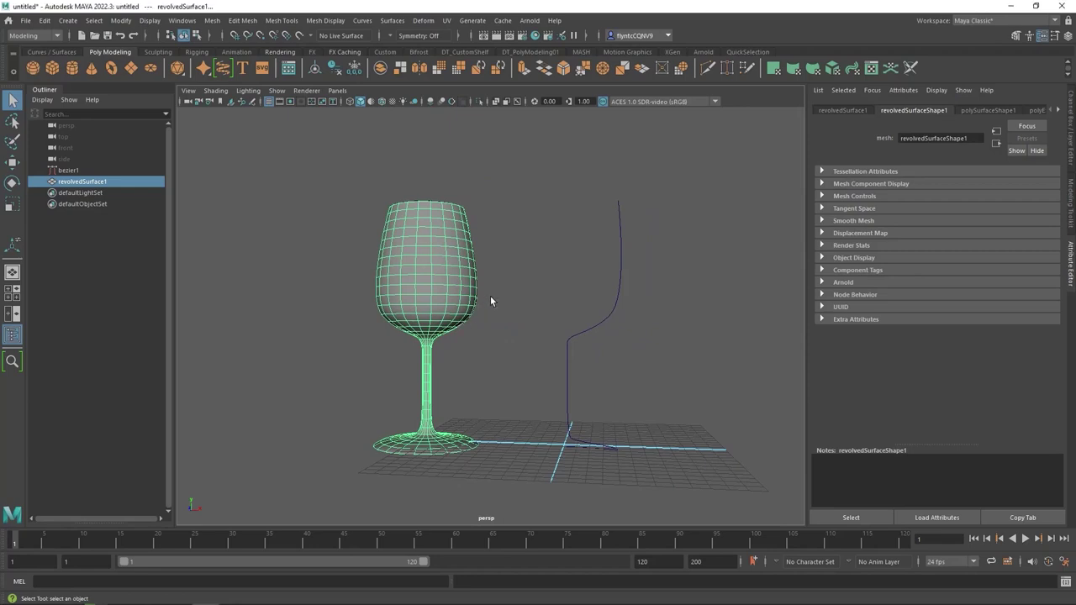
mouse_move(511, 288)
left_mouse_down("alt")
mouse_move(552, 291)
mouse_move(544, 293)
left_mouse_up("alt")
scroll(543, 294, "up", 3)
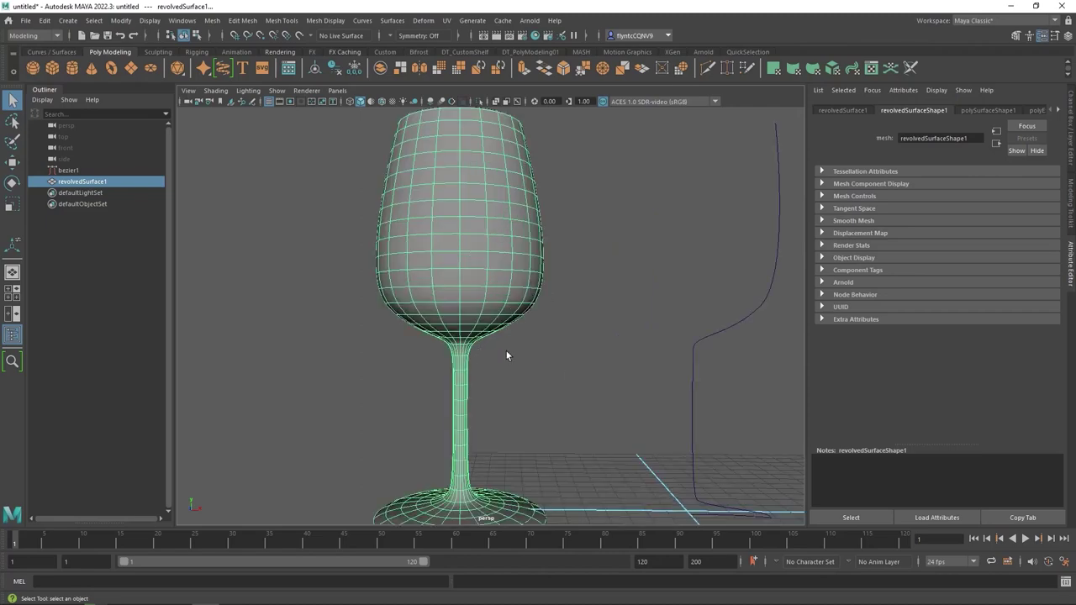
scroll(613, 307, "down", 1)
scroll(610, 308, "up", 2)
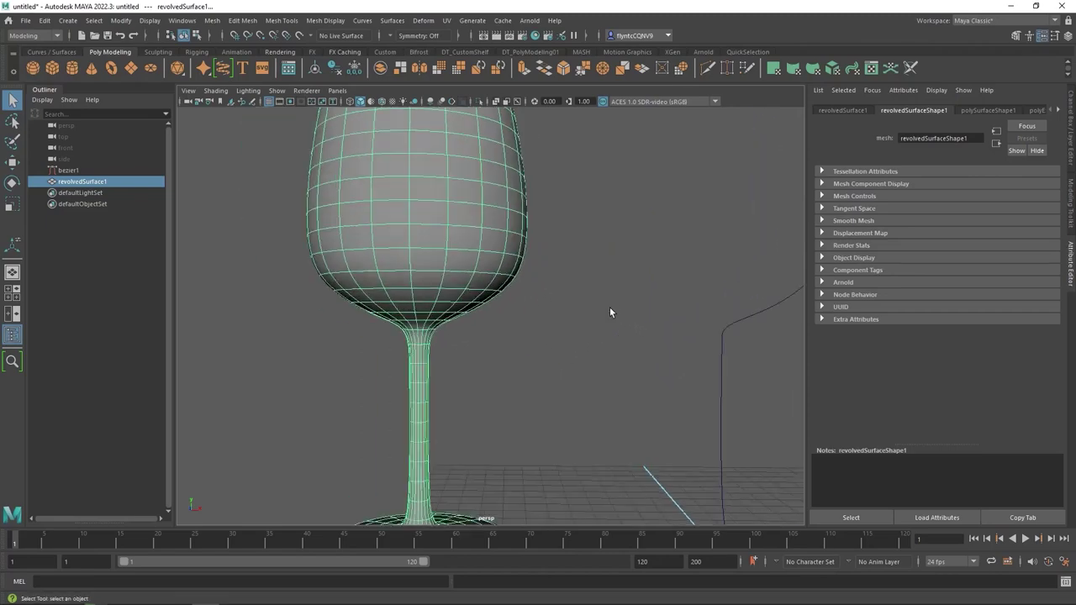
scroll(608, 307, "down", 3)
scroll(608, 306, "down", 1)
left_click_drag(595, 305, 617, 333, "alt")
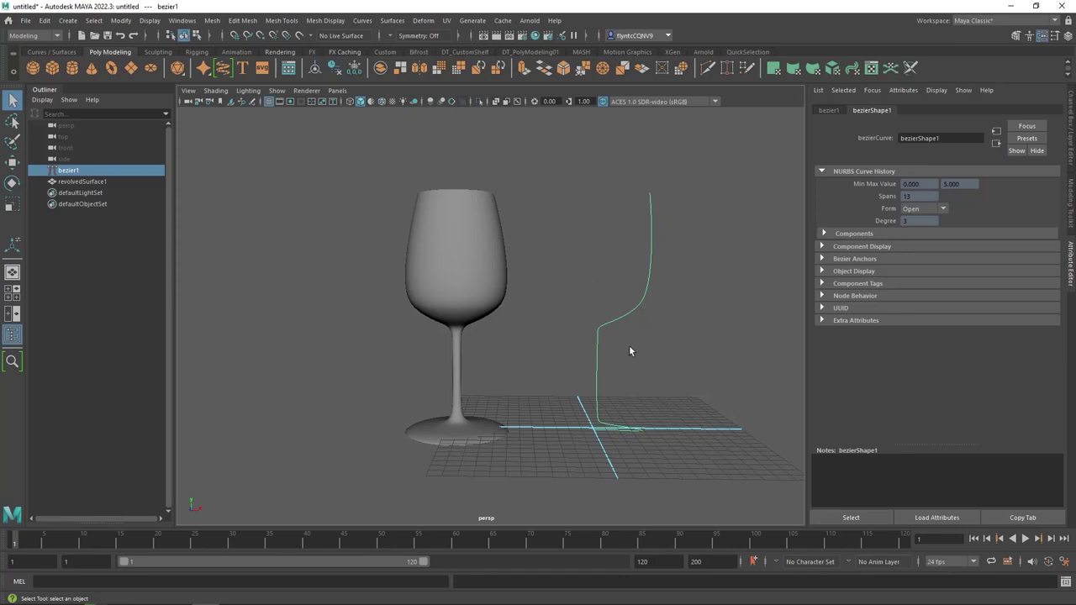
Orbit and zoom around the smooth-shaded wine glass to inspect it up close
mouse_move(578, 271)
left_mouse_down("alt")
mouse_move(602, 257)
mouse_move(598, 274)
mouse_move(562, 292)
left_mouse_up("alt")
scroll(561, 293, "up", 3)
scroll(595, 334, "up", 3)
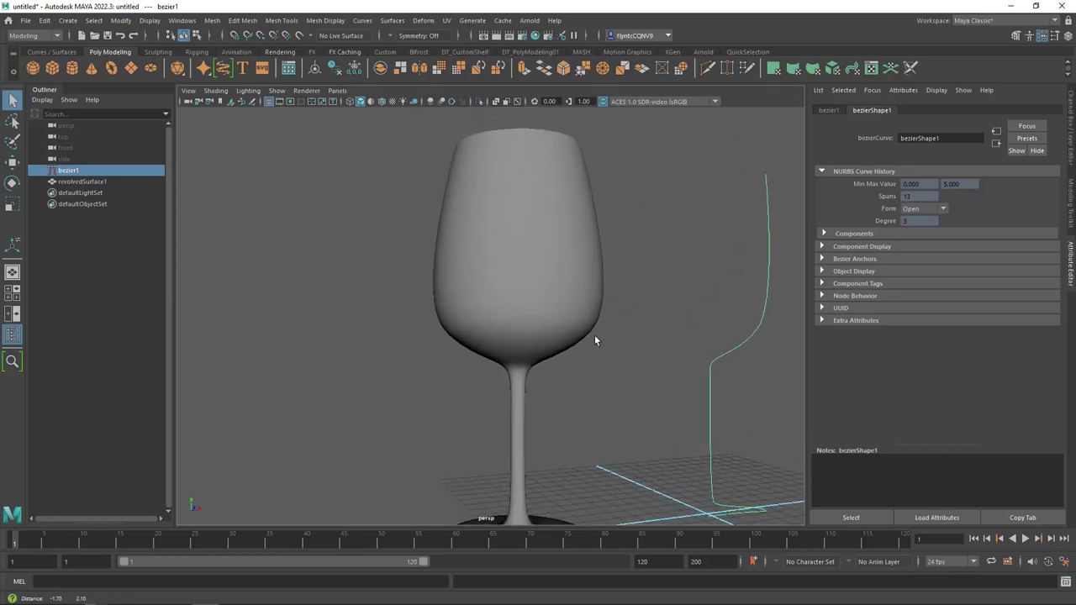
scroll(592, 338, "up", 2)
scroll(592, 337, "down", 3)
scroll(592, 337, "down", 2)
left_click_drag(600, 338, 573, 337, "alt")
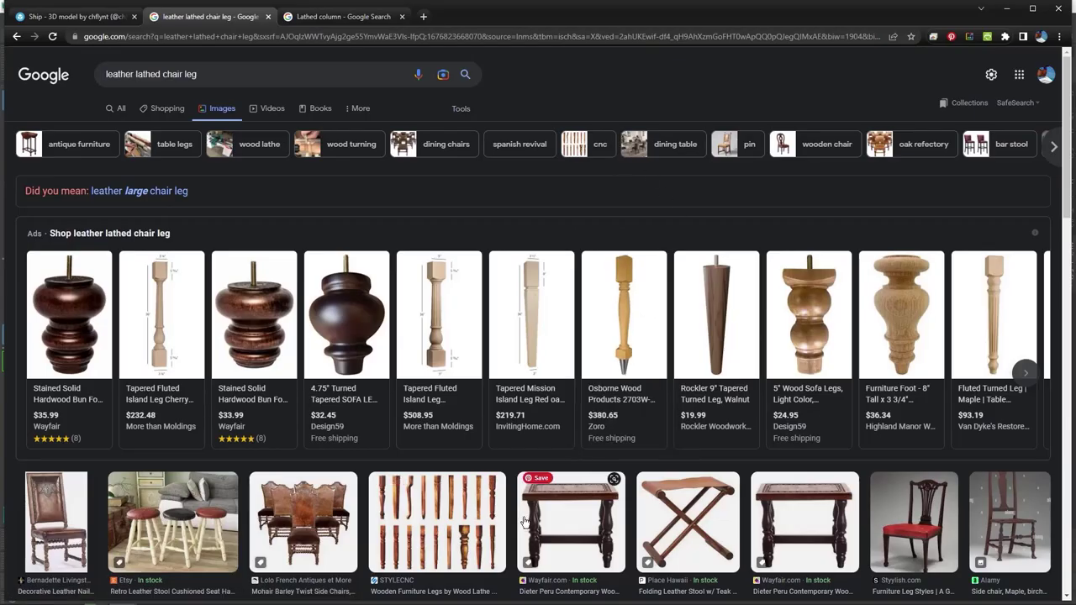
Scroll through the leather lathed chair leg image results
scroll(523, 515, "down", 1)
scroll(523, 515, "down", 3)
scroll(520, 470, "down", 3)
scroll(517, 420, "down", 3)
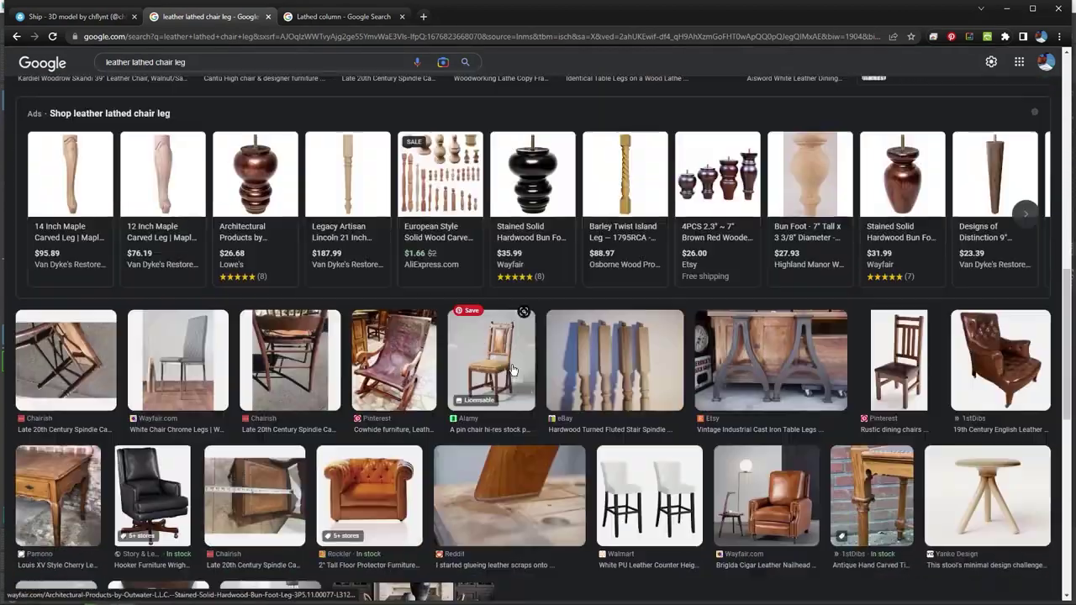
scroll(513, 373, "down", 2)
scroll(512, 373, "down", 3)
scroll(510, 370, "down", 4)
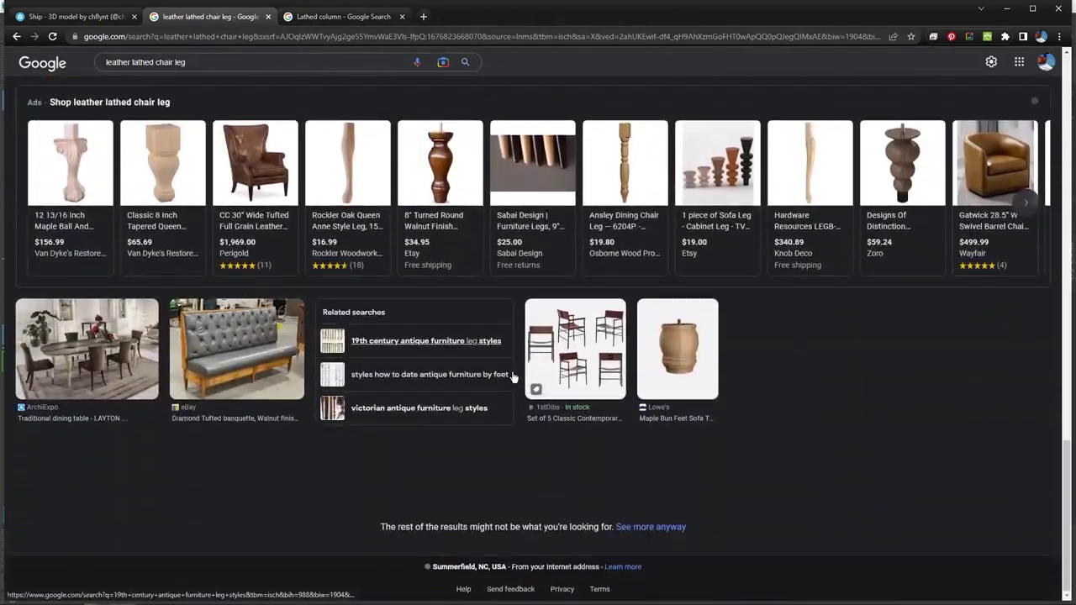
scroll(509, 379, "up", 1)
mouse_move(717, 277)
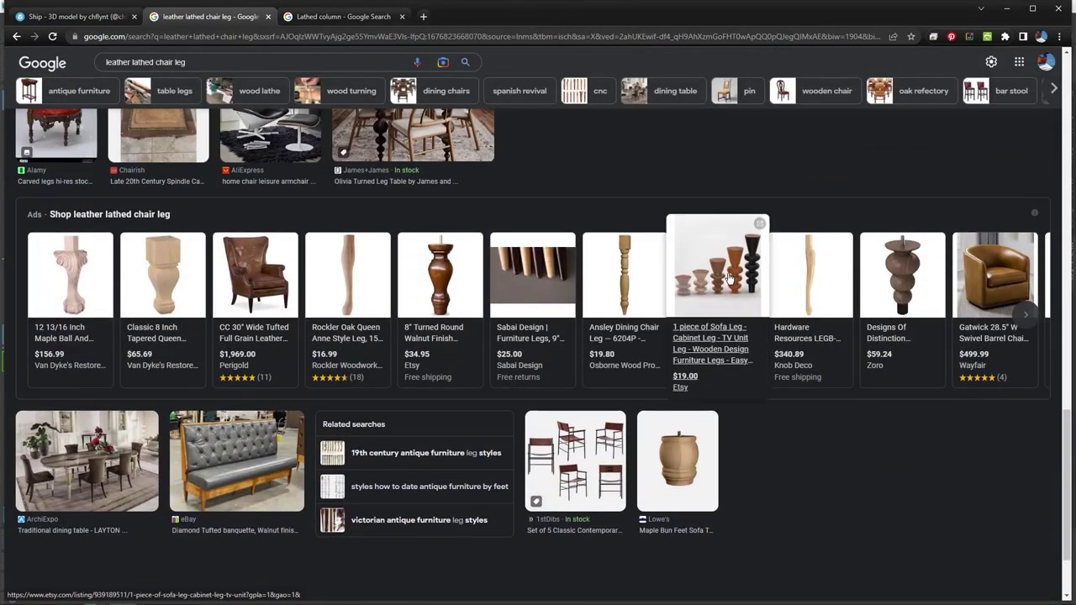
scroll(613, 180, "up", 2)
scroll(612, 181, "up", 2)
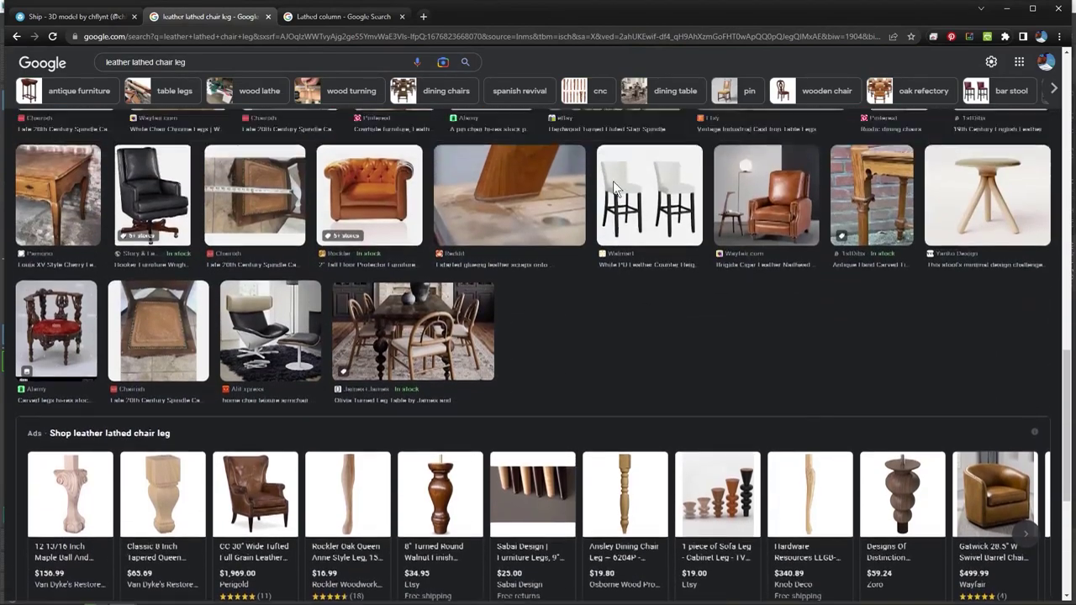
scroll(613, 180, "up", 2)
scroll(613, 181, "up", 4)
scroll(209, 75, "up", 1)
scroll(227, 74, "up", 1)
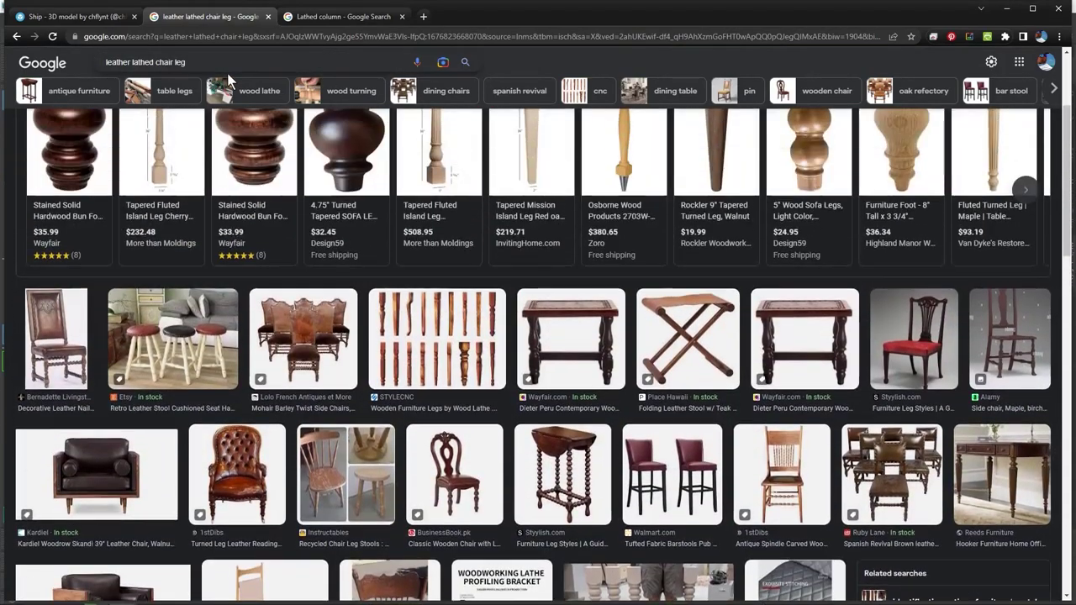
Switch to the Lathed column results and browse the STYLECNC wooden columns image preview
left_click(179, 62)
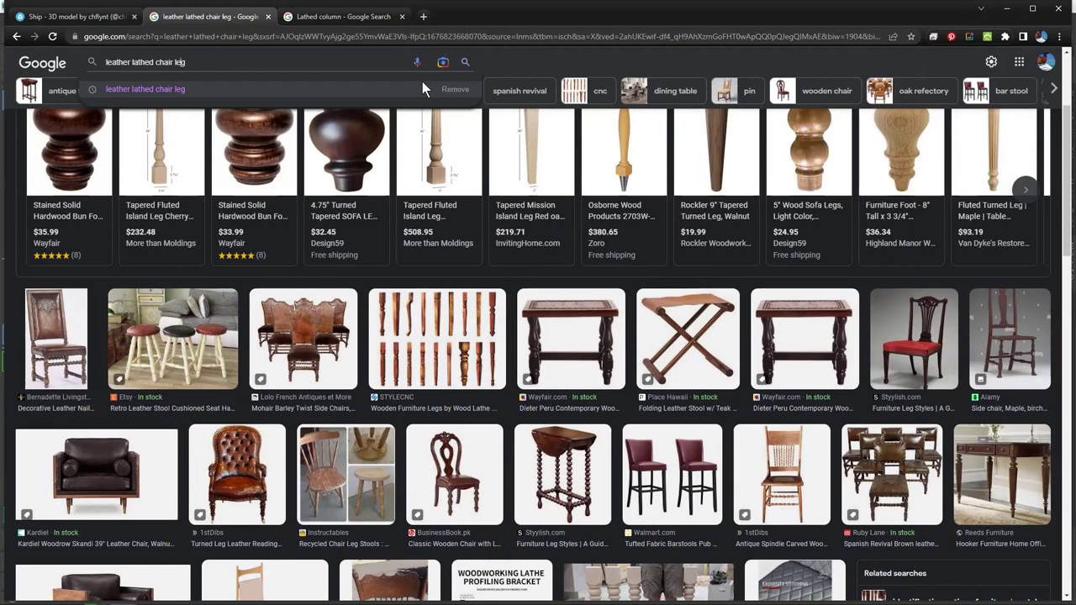
left_click(348, 17)
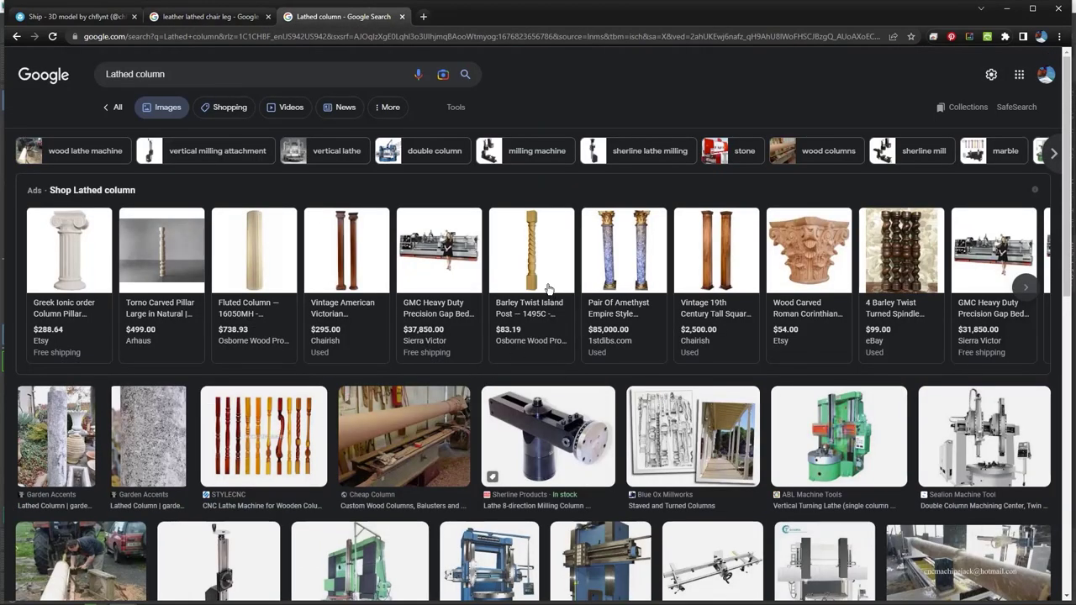
left_click(284, 446)
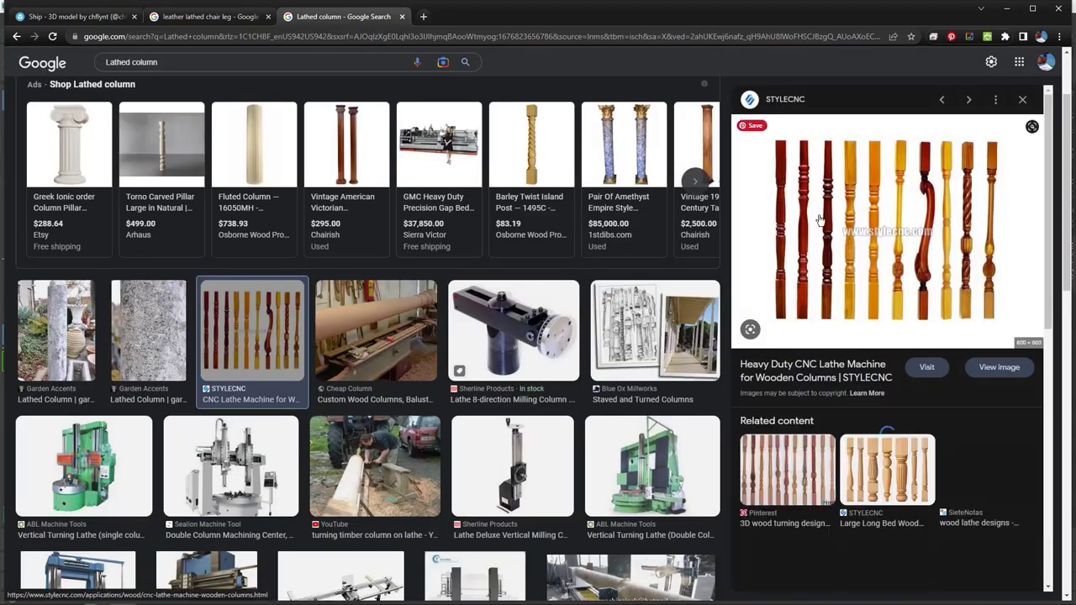
scroll(884, 222, "down", 3)
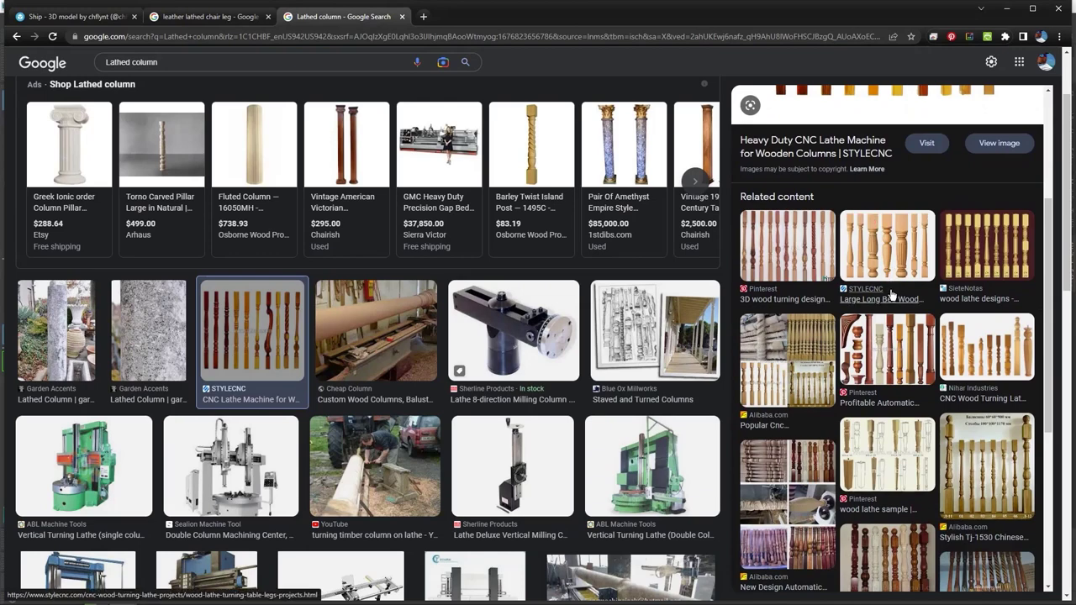
scroll(893, 271, "down", 2)
scroll(891, 299, "down", 2)
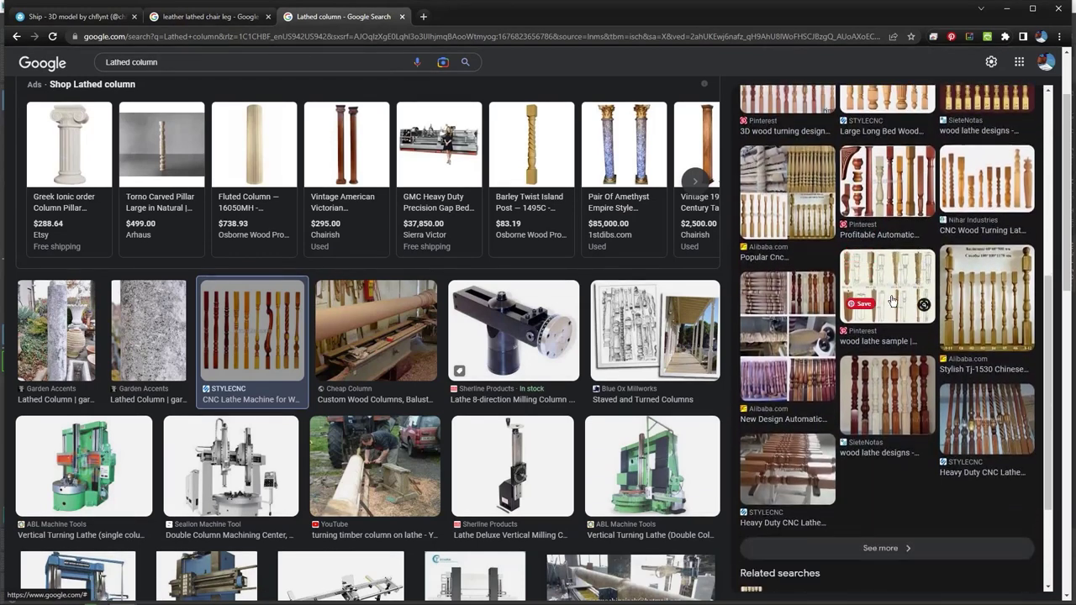
scroll(890, 302, "up", 8)
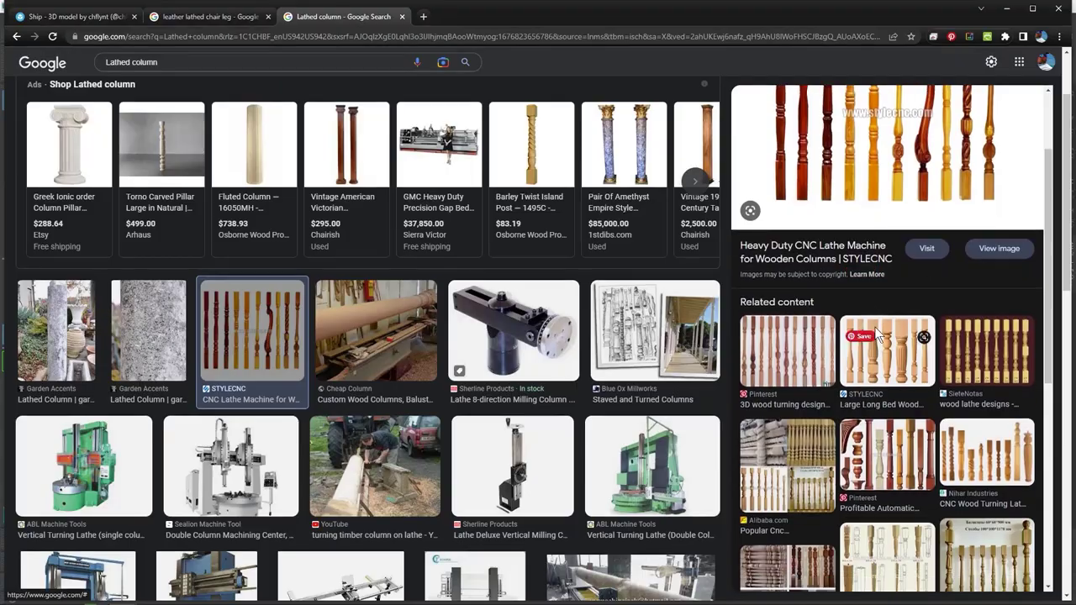
scroll(511, 380, "down", 3)
scroll(511, 379, "down", 3)
scroll(511, 379, "down", 4)
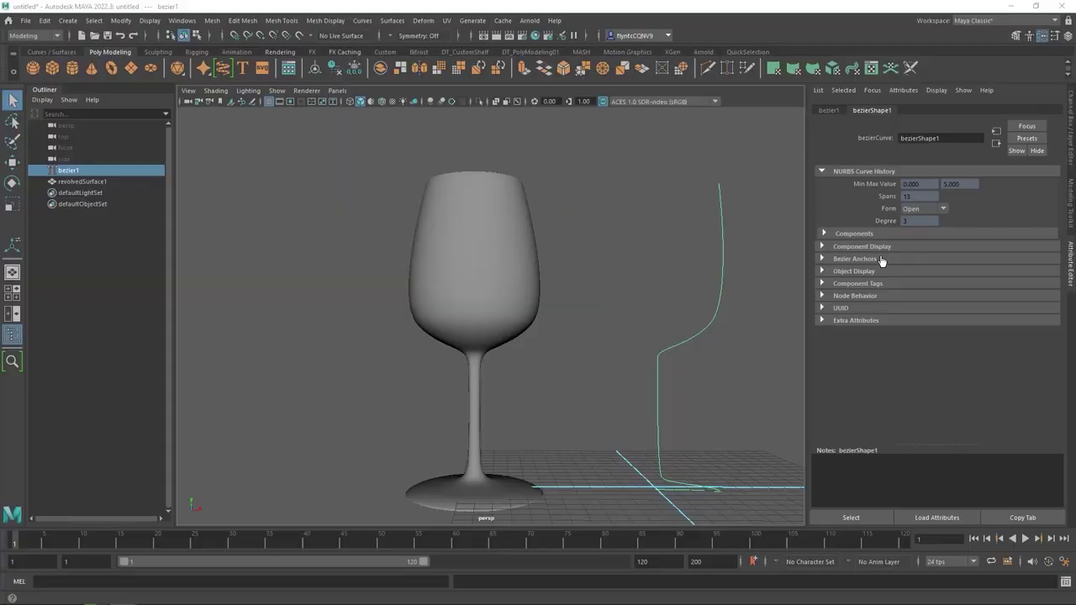
Select revolvedSurface1 and tumble the camera slightly around it
left_click(500, 250)
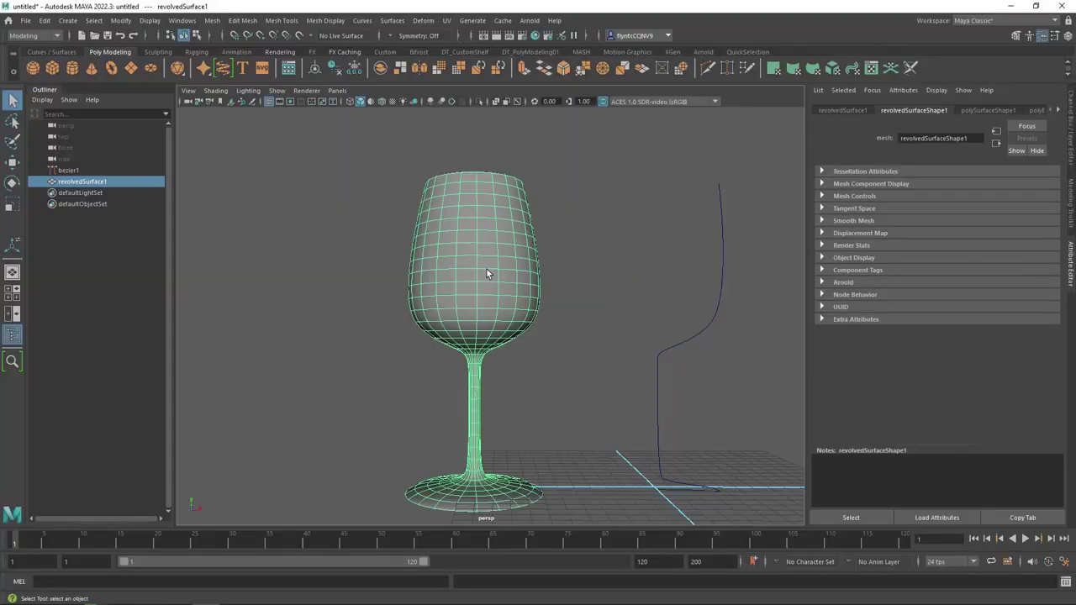
mouse_move(525, 290)
left_mouse_down("alt")
mouse_move(571, 312)
mouse_move(523, 301)
left_mouse_up("alt")
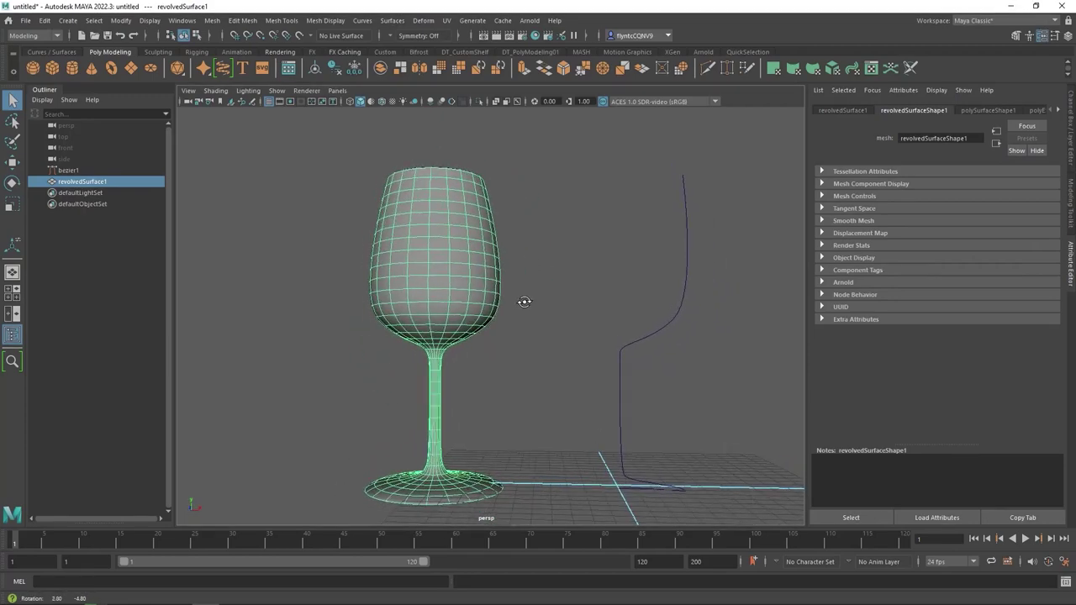